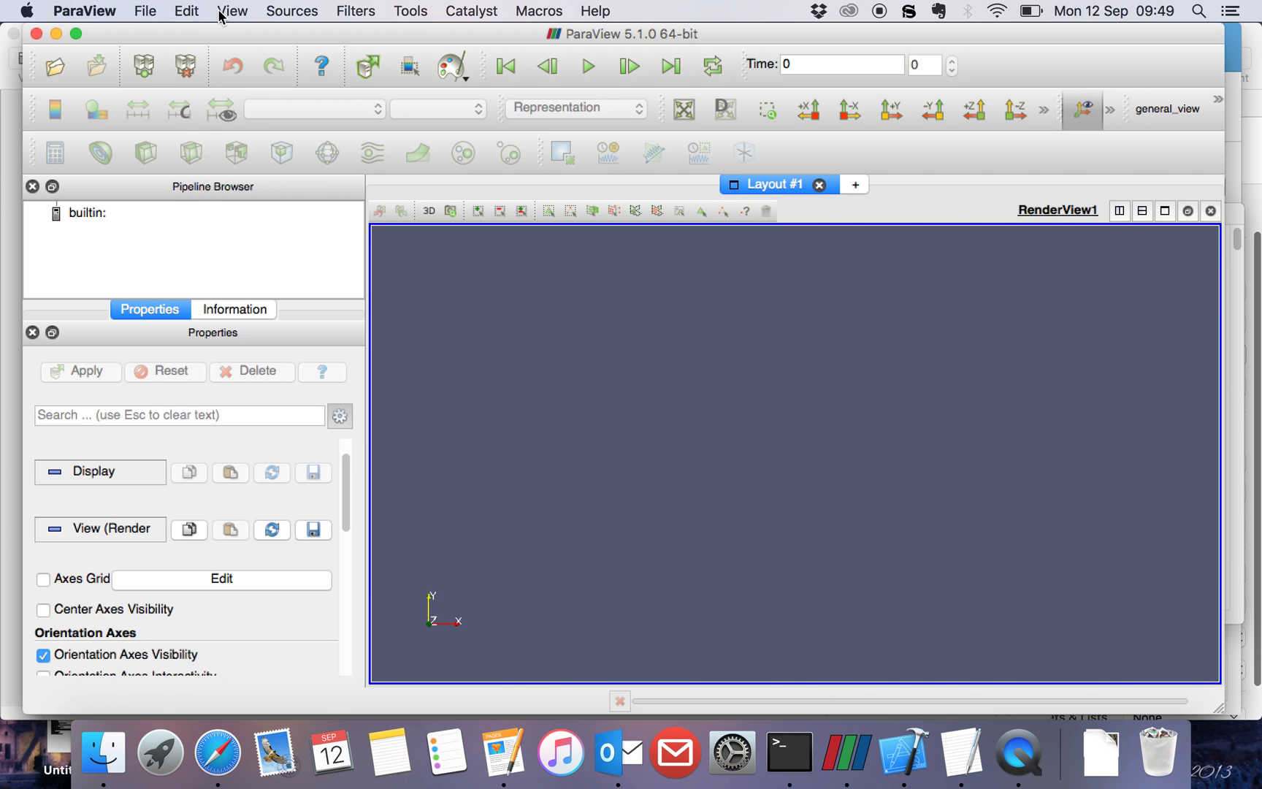
click(187, 12)
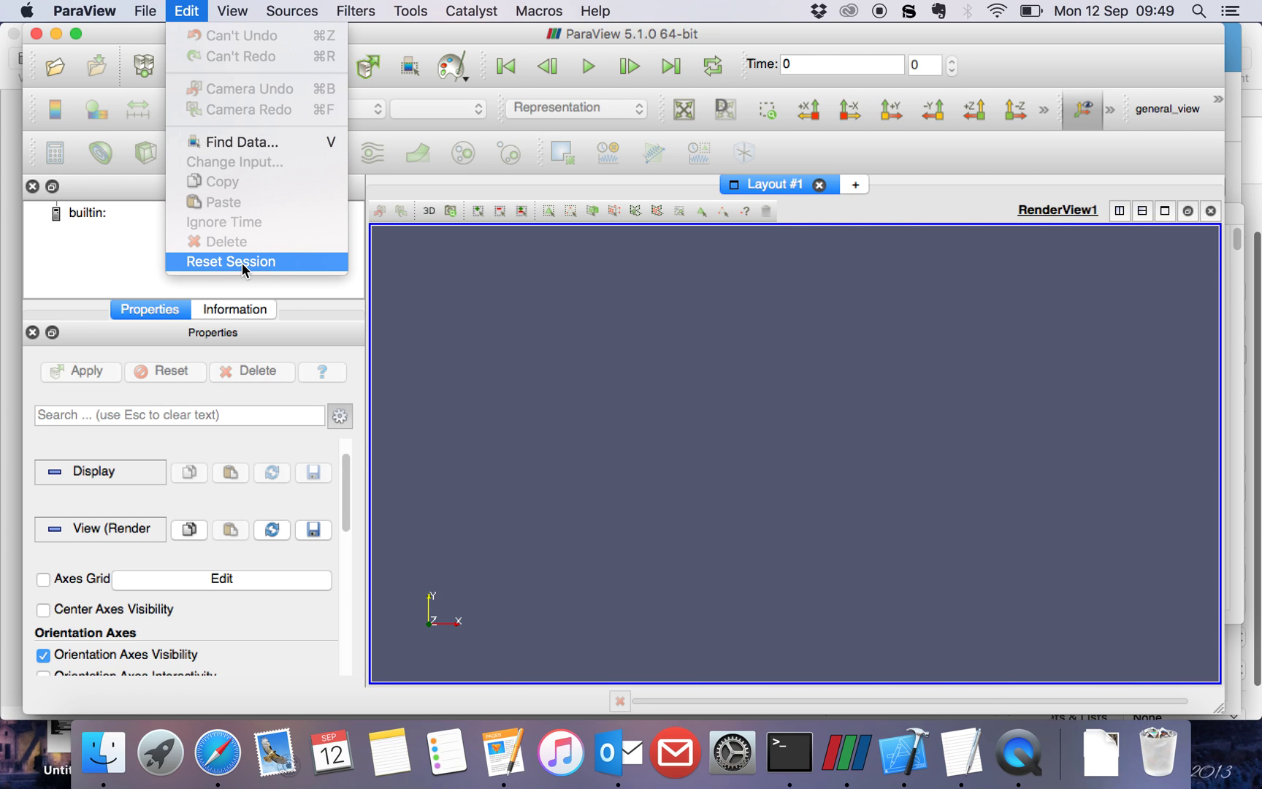
click(136, 245)
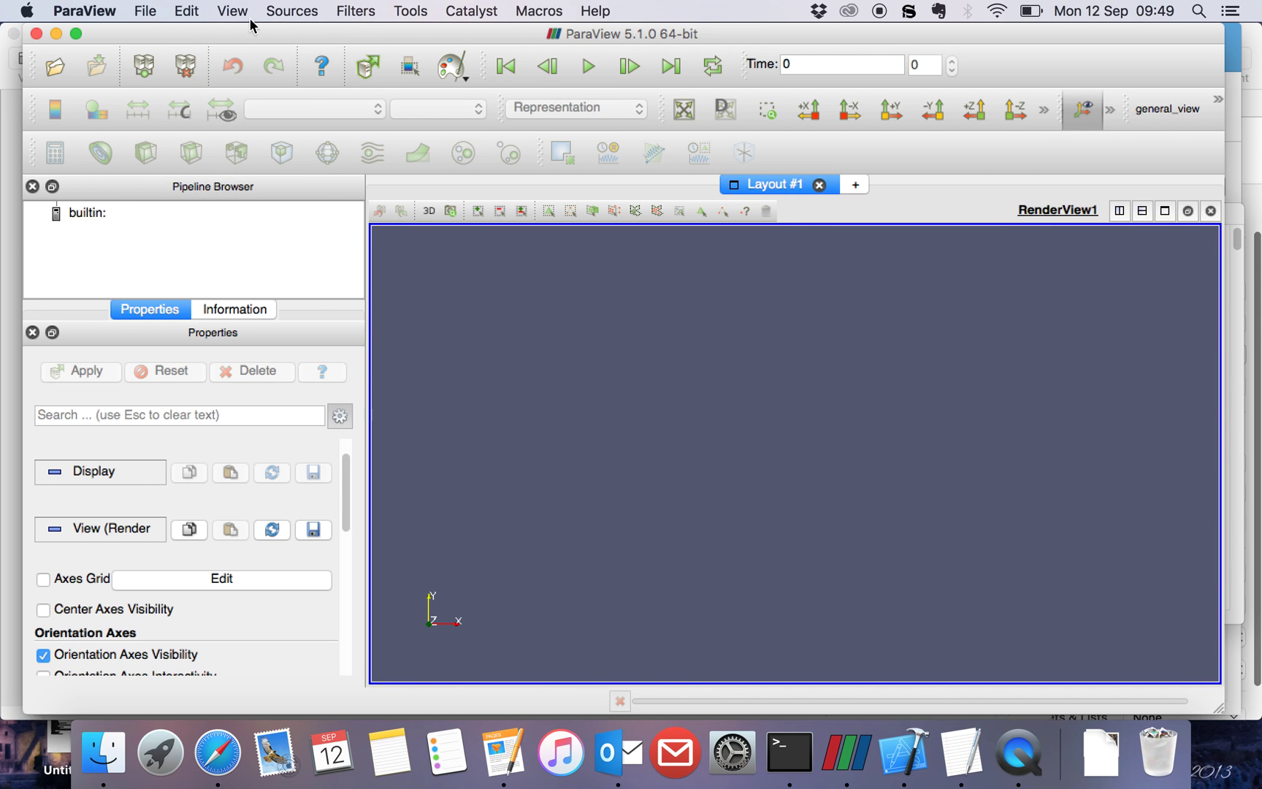
Step: Open the electrons_..txt file series from the Desktop folder format_output/acapo
click(150, 10)
click(161, 38)
click(341, 275)
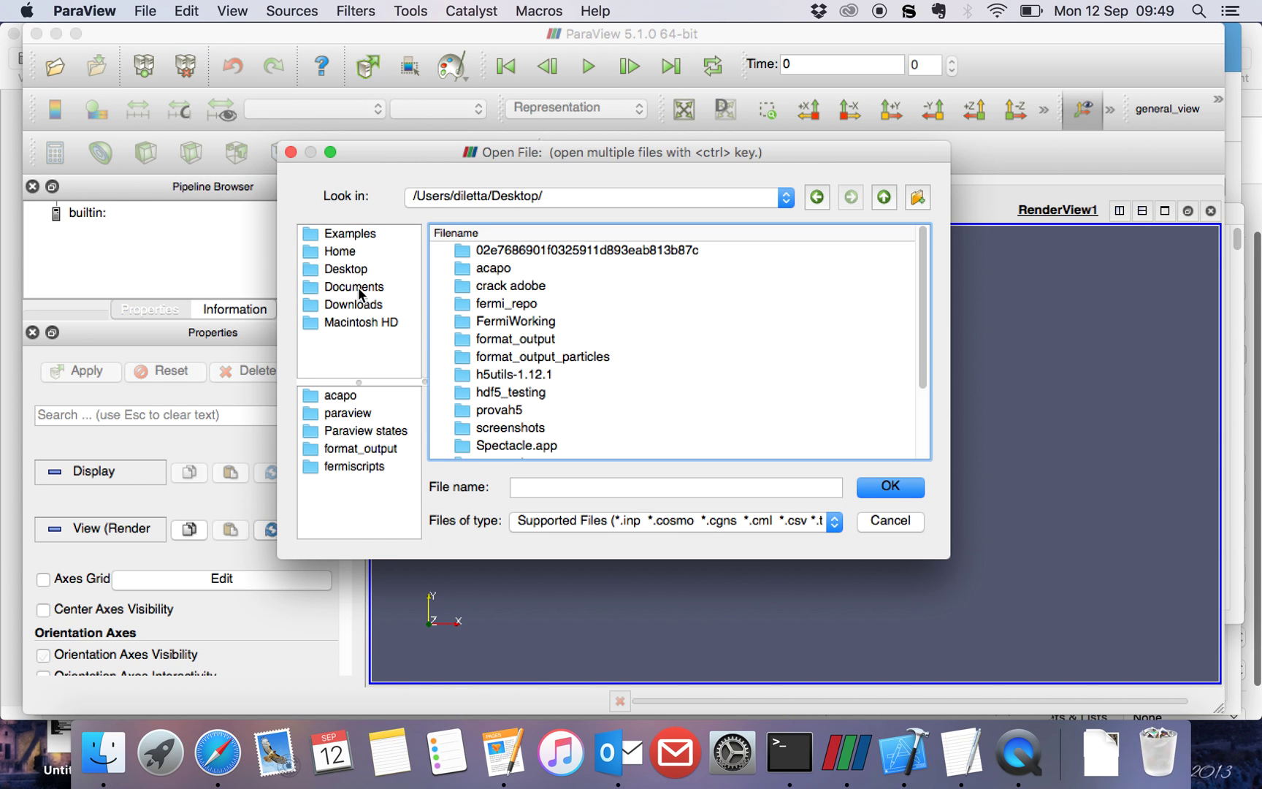
double_click(516, 338)
double_click(490, 252)
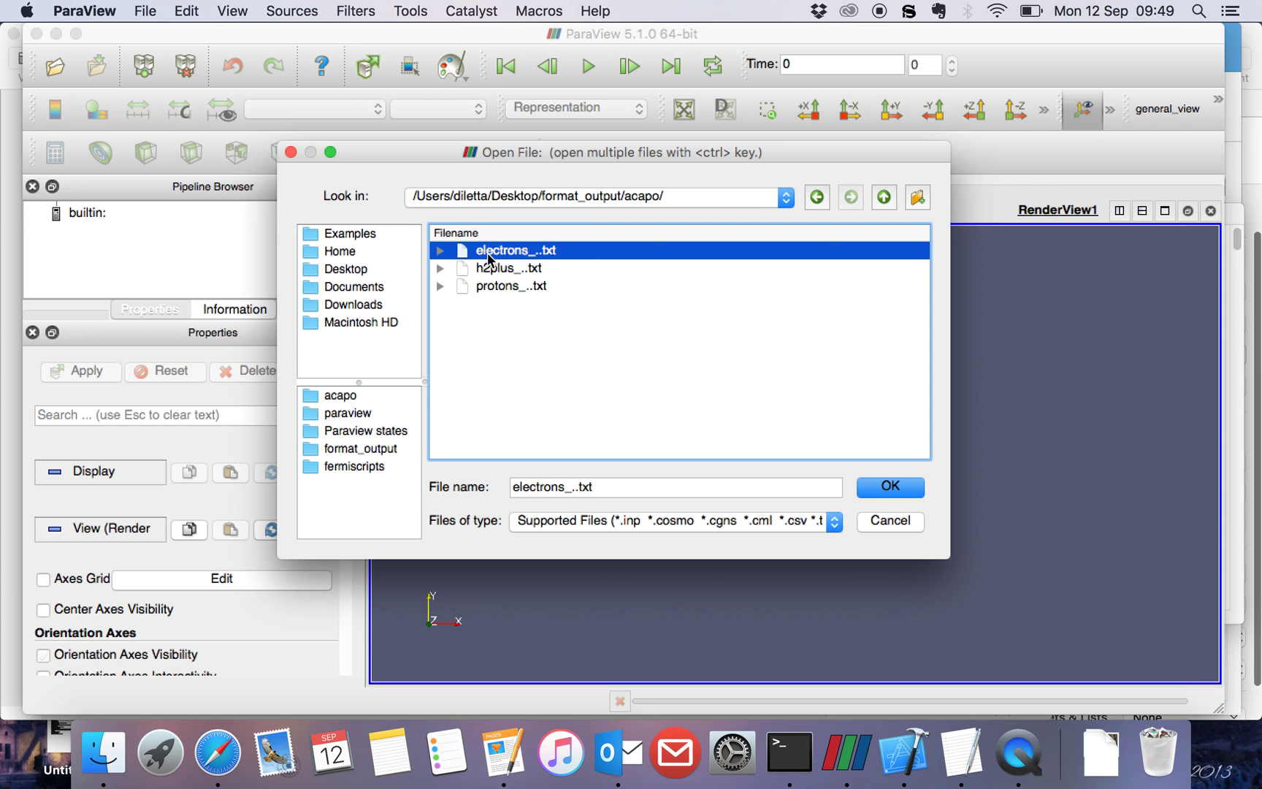
click(440, 249)
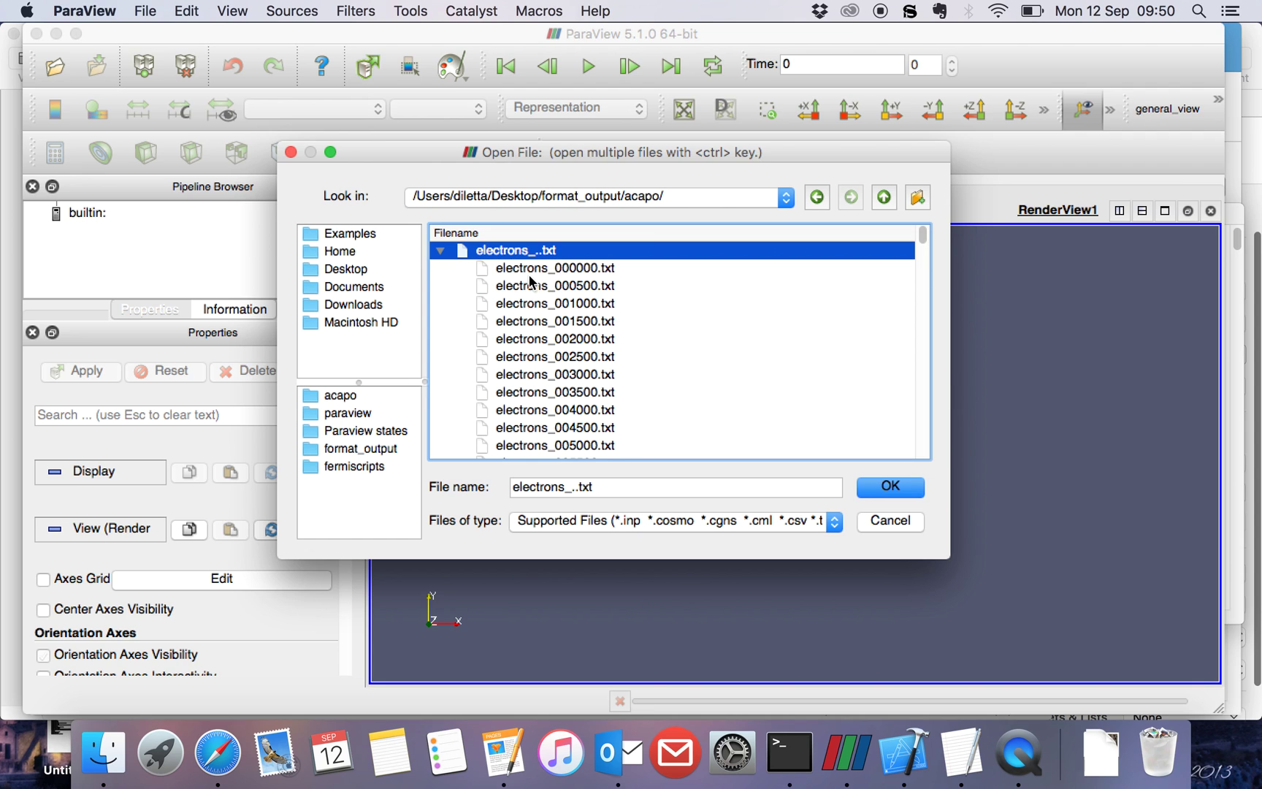
click(440, 250)
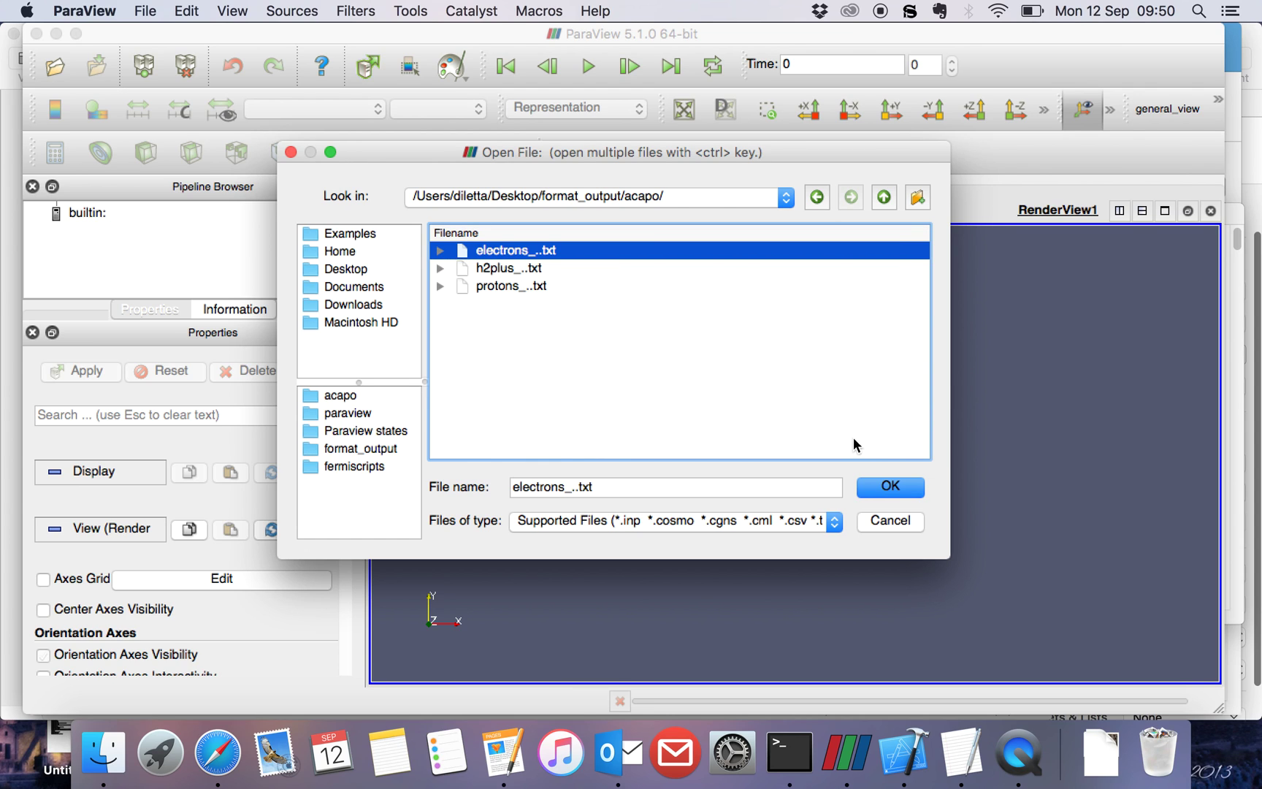
click(886, 487)
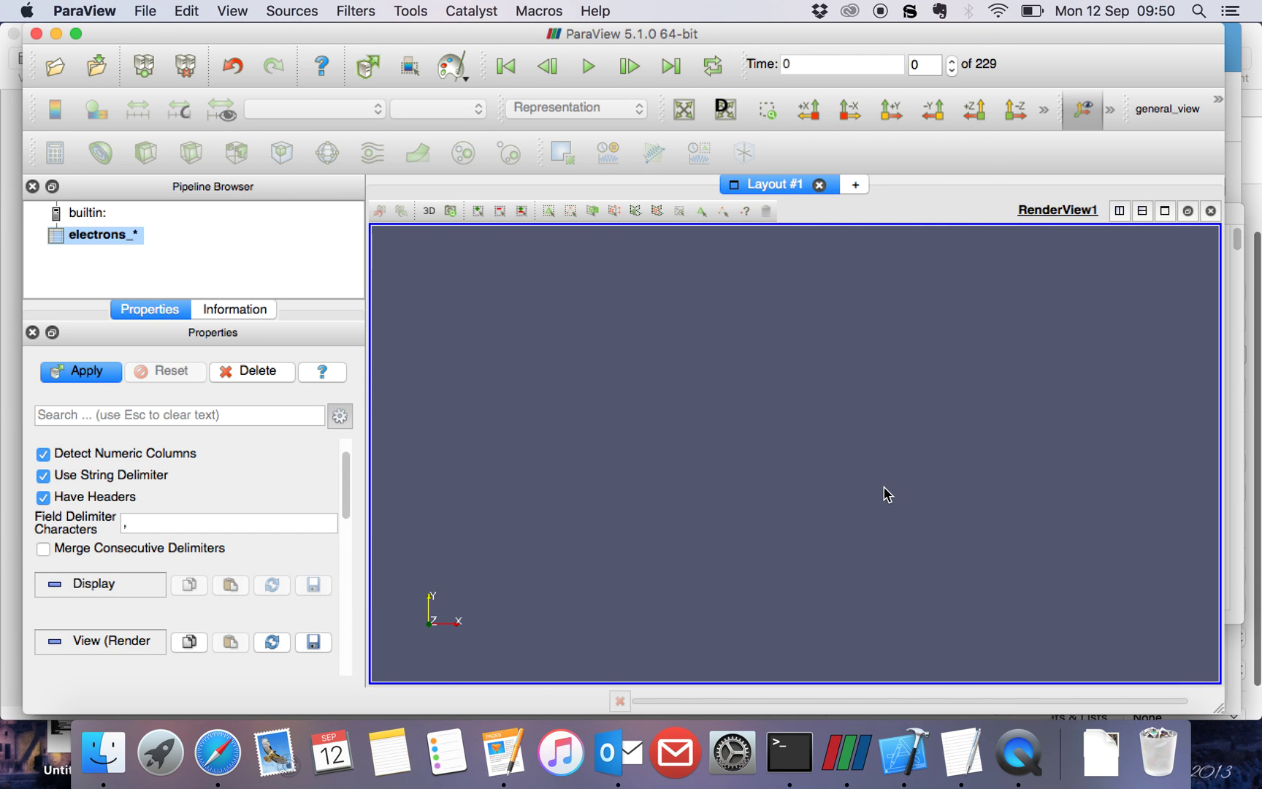
Step: Check the columns of electrons_000000.txt in TextEdit, and load the electrons series in ParaView with Have Headers turned off
click(963, 751)
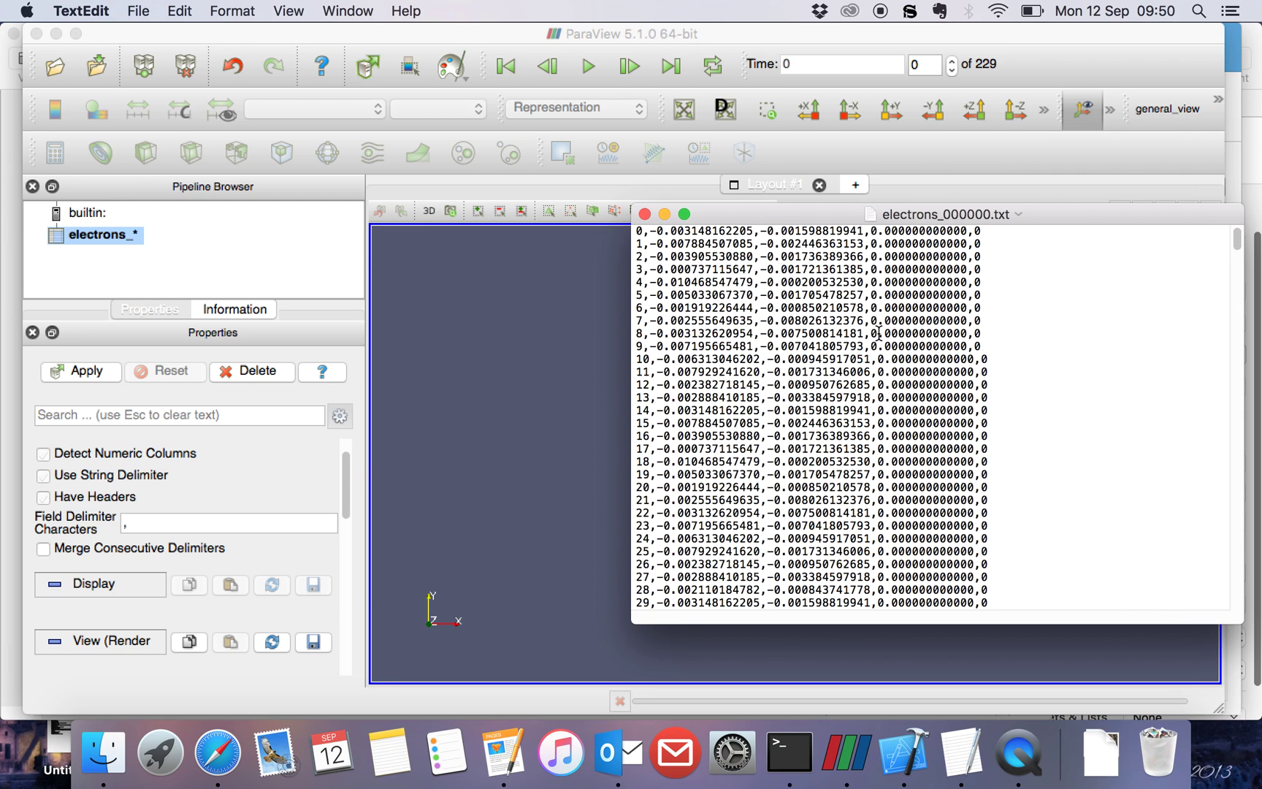
click(127, 263)
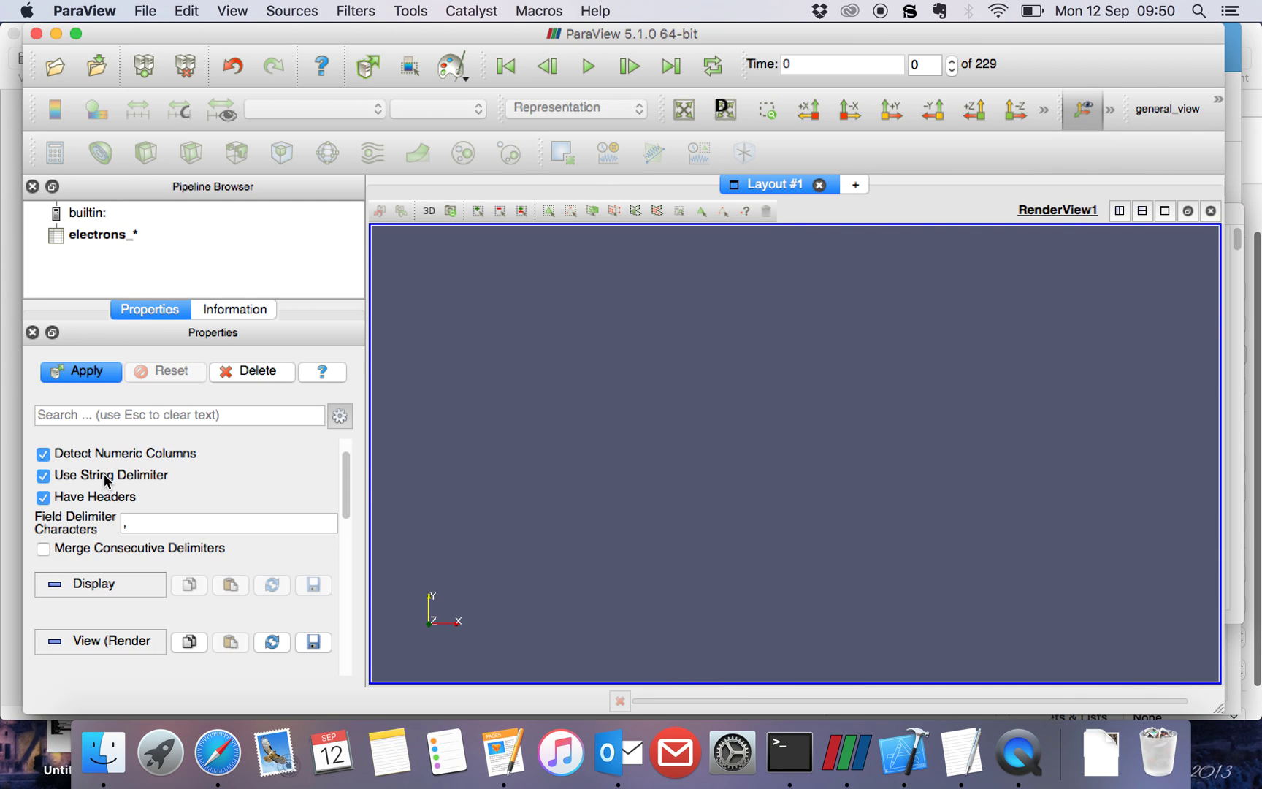
click(106, 498)
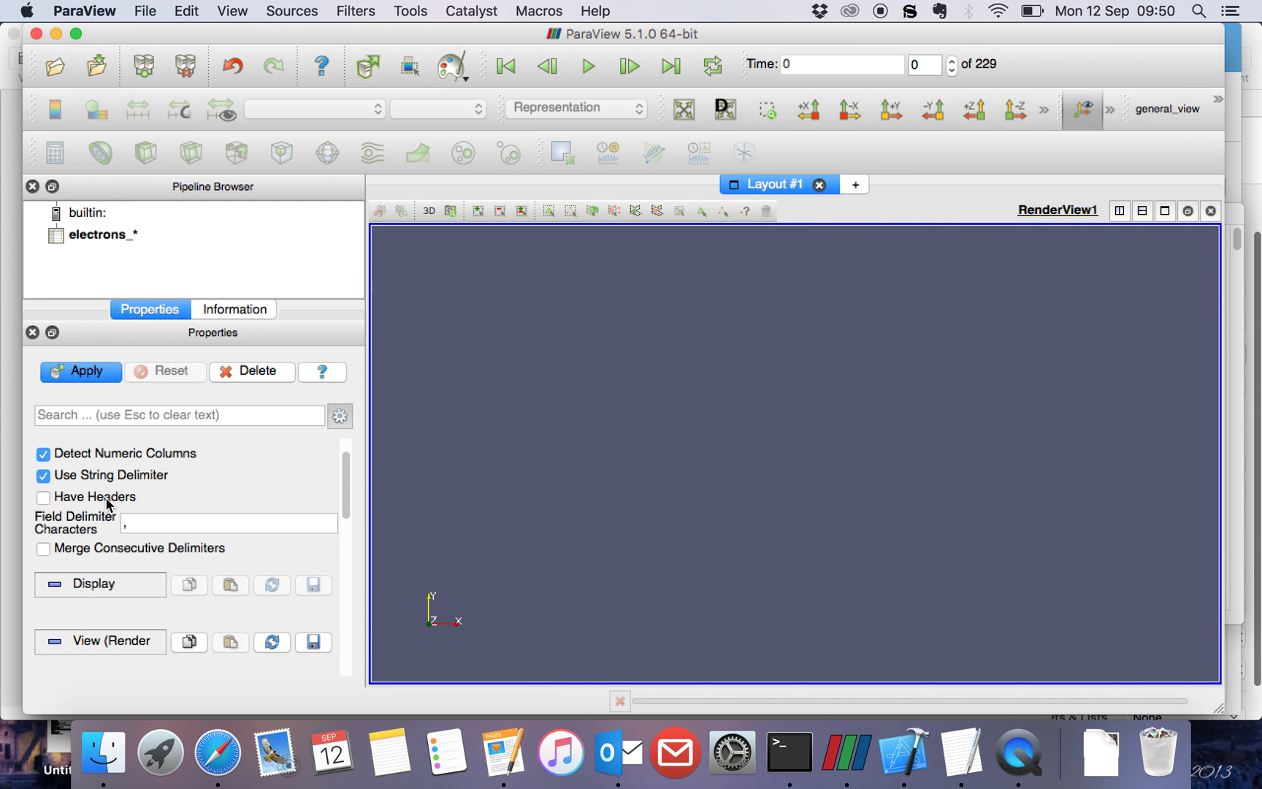
click(134, 528)
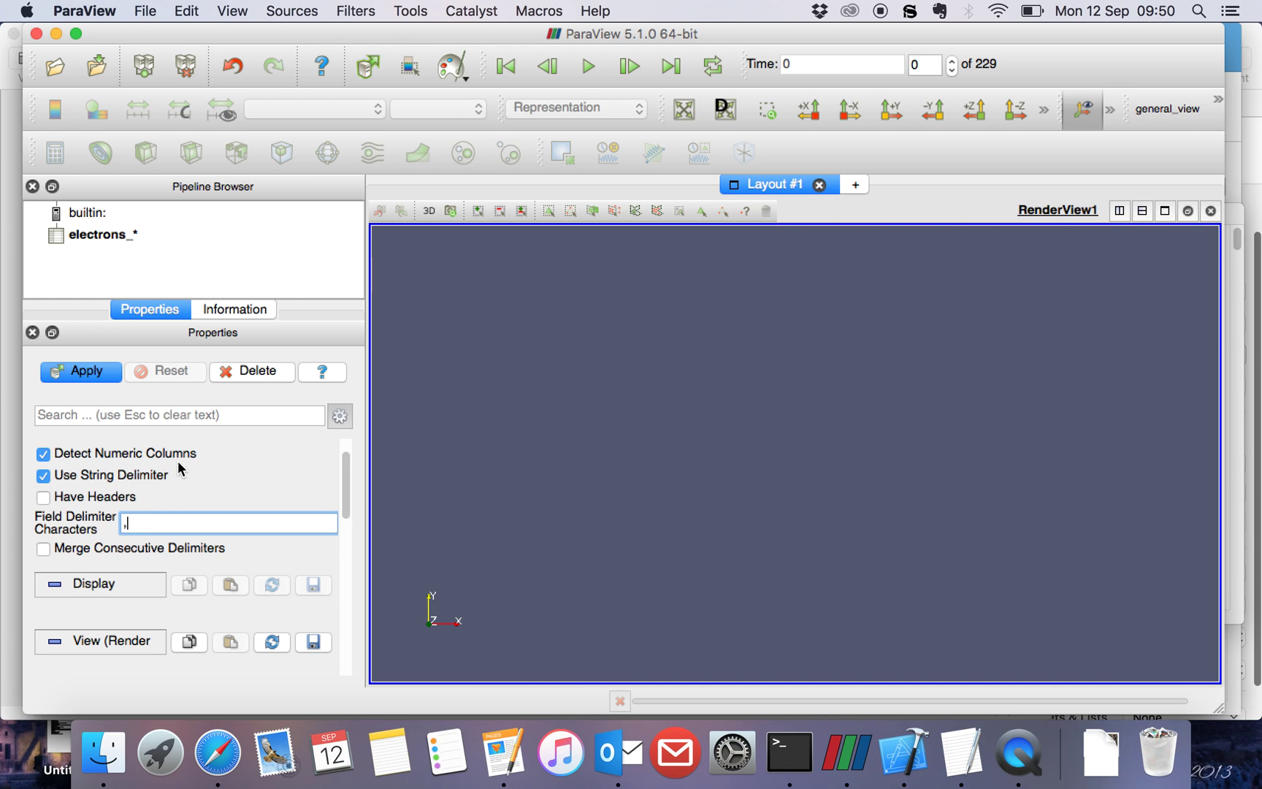
click(90, 372)
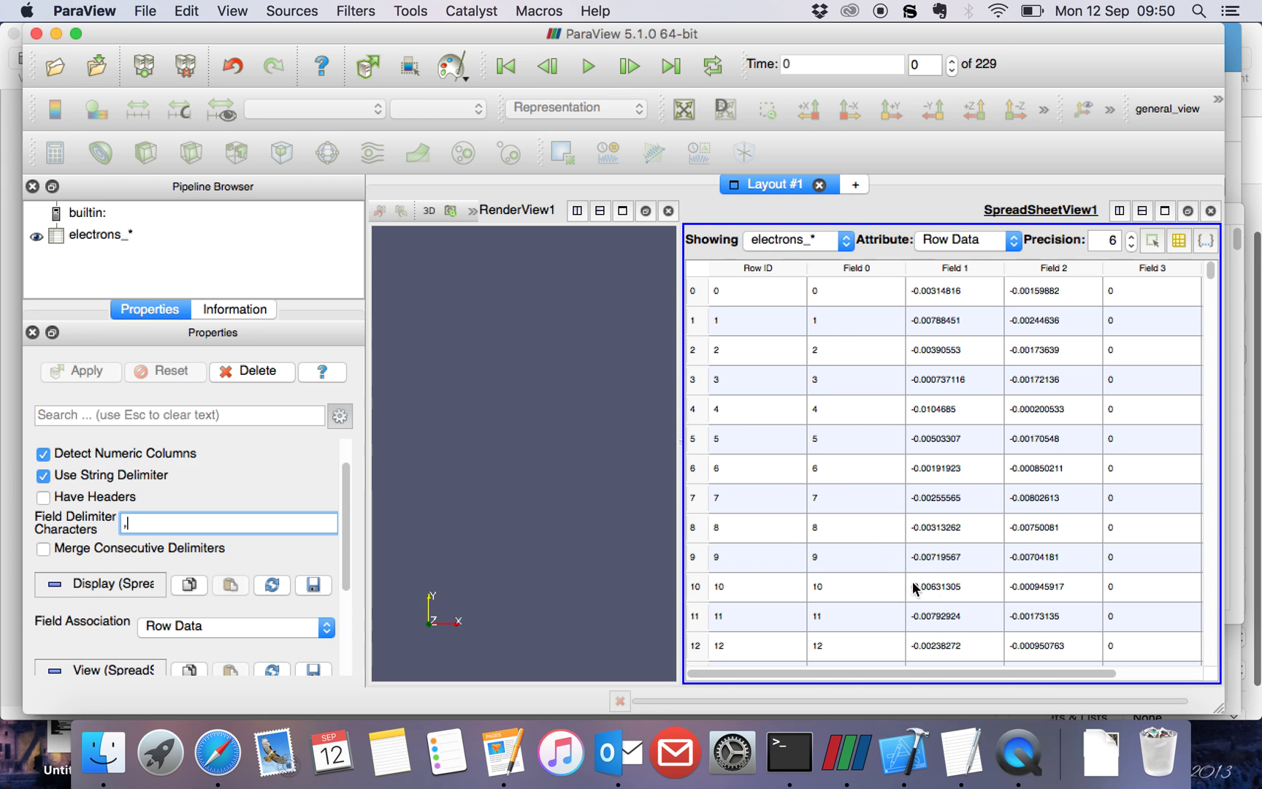
Step: Close the spreadsheet view and add a Table To Points filter to the electrons data
click(1209, 211)
click(100, 237)
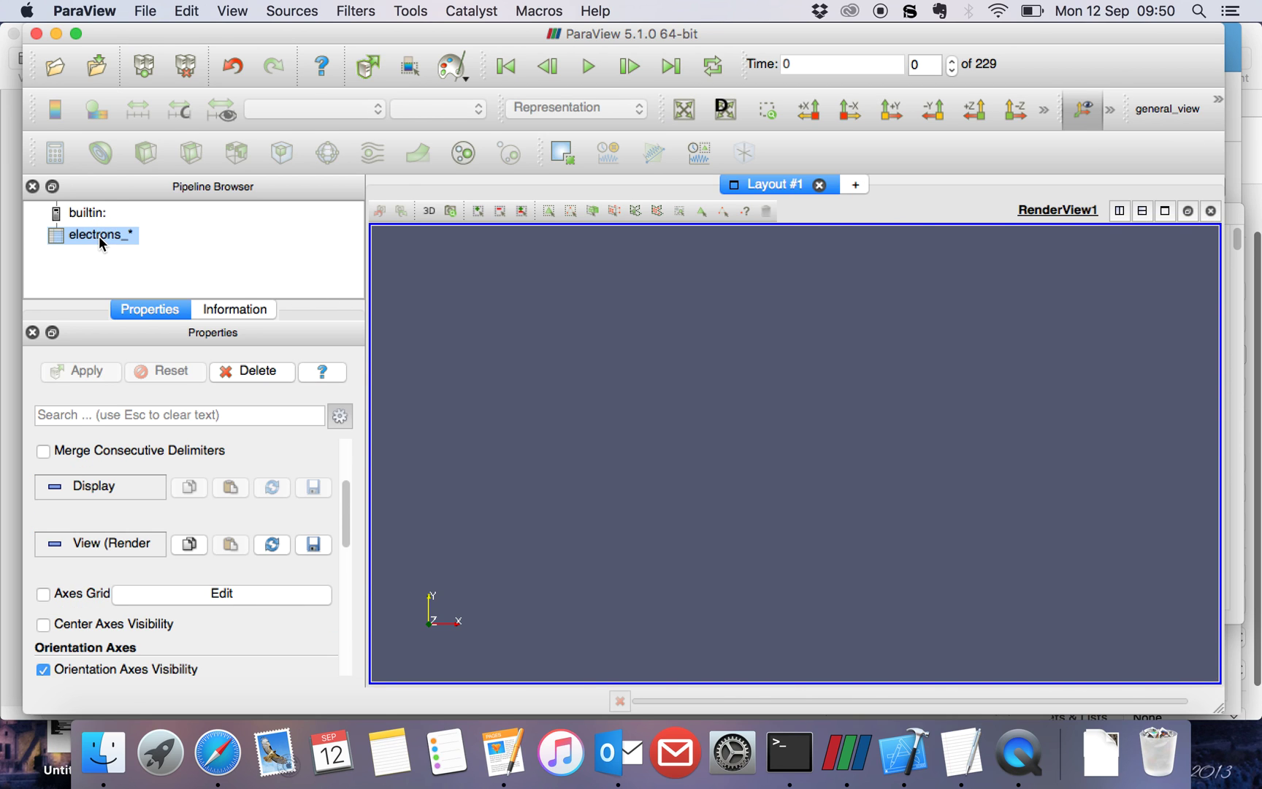
click(358, 12)
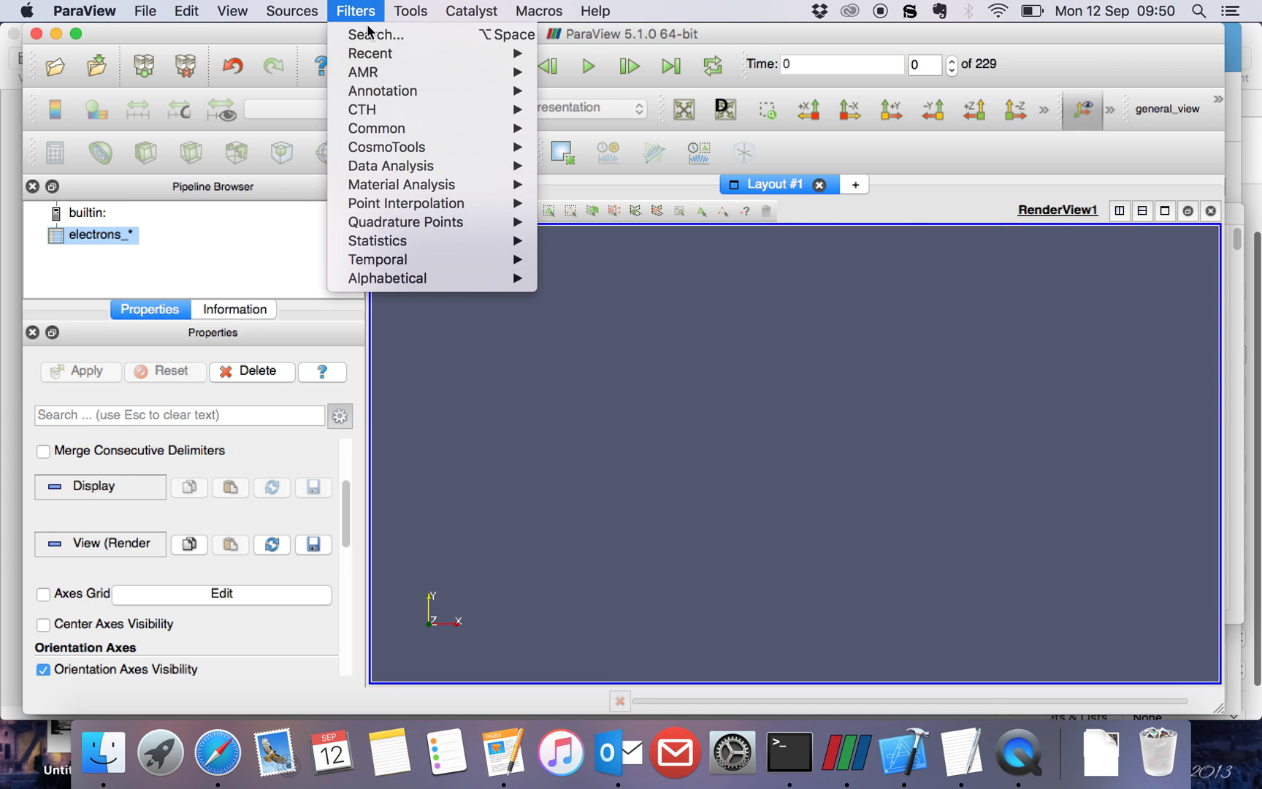
click(371, 35)
text(tabe)
key(Return)
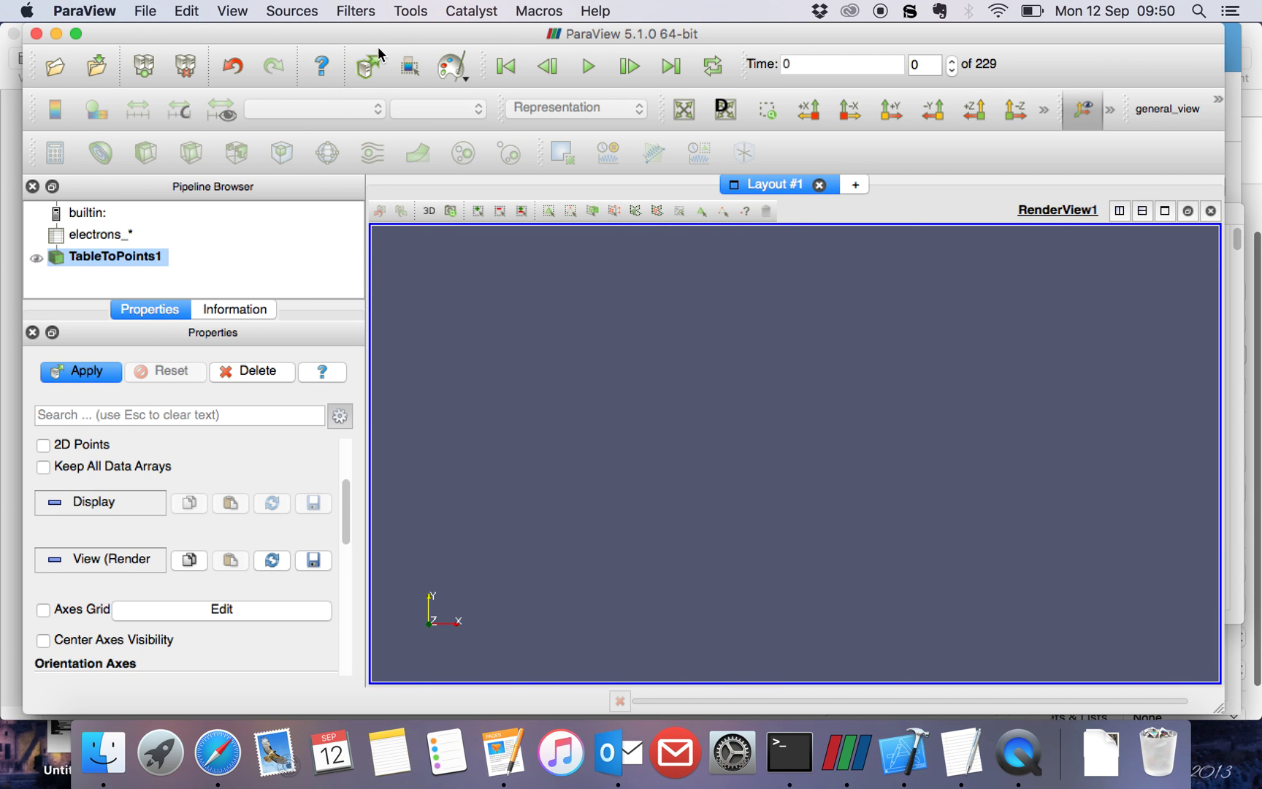
Step: Set the filter's X Column to Field 1, Y Column to Field 2 and Z Column to Field 3
scroll(348, 499, up, 5)
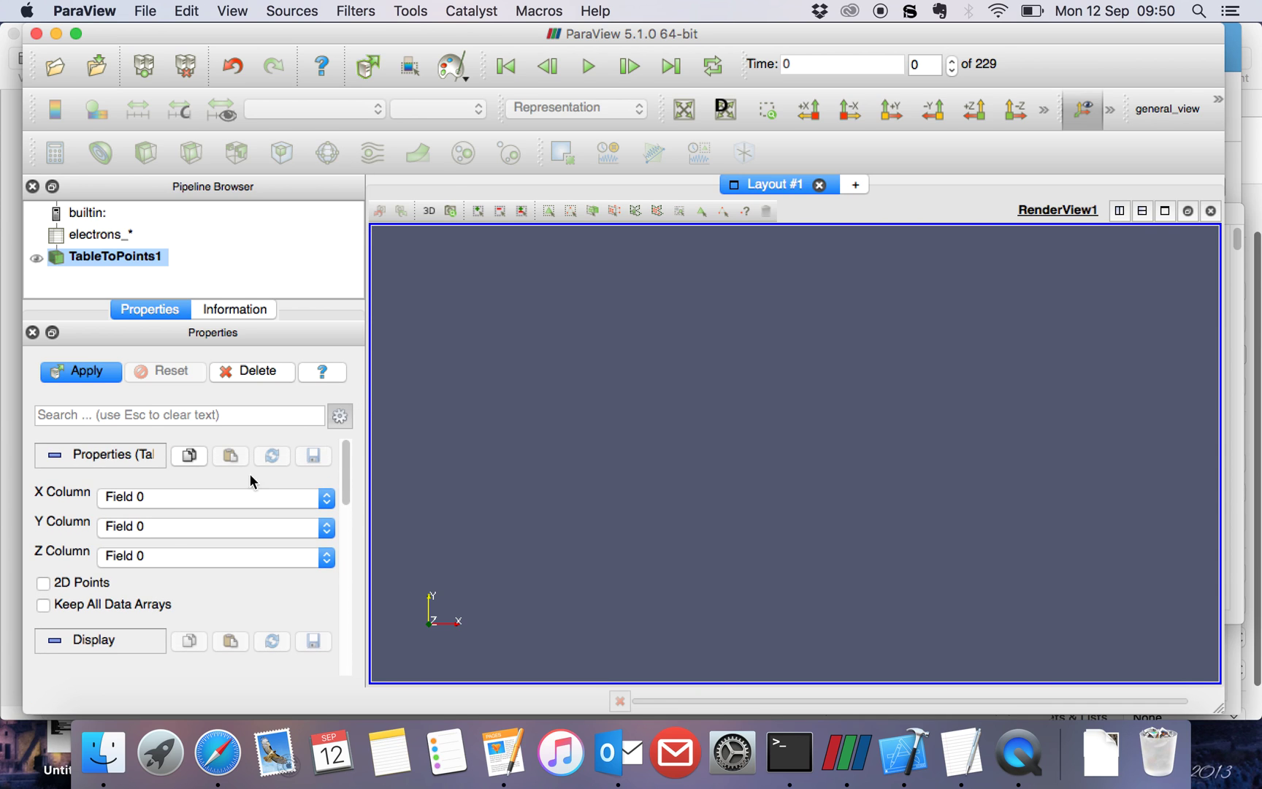
click(168, 496)
click(174, 514)
click(168, 527)
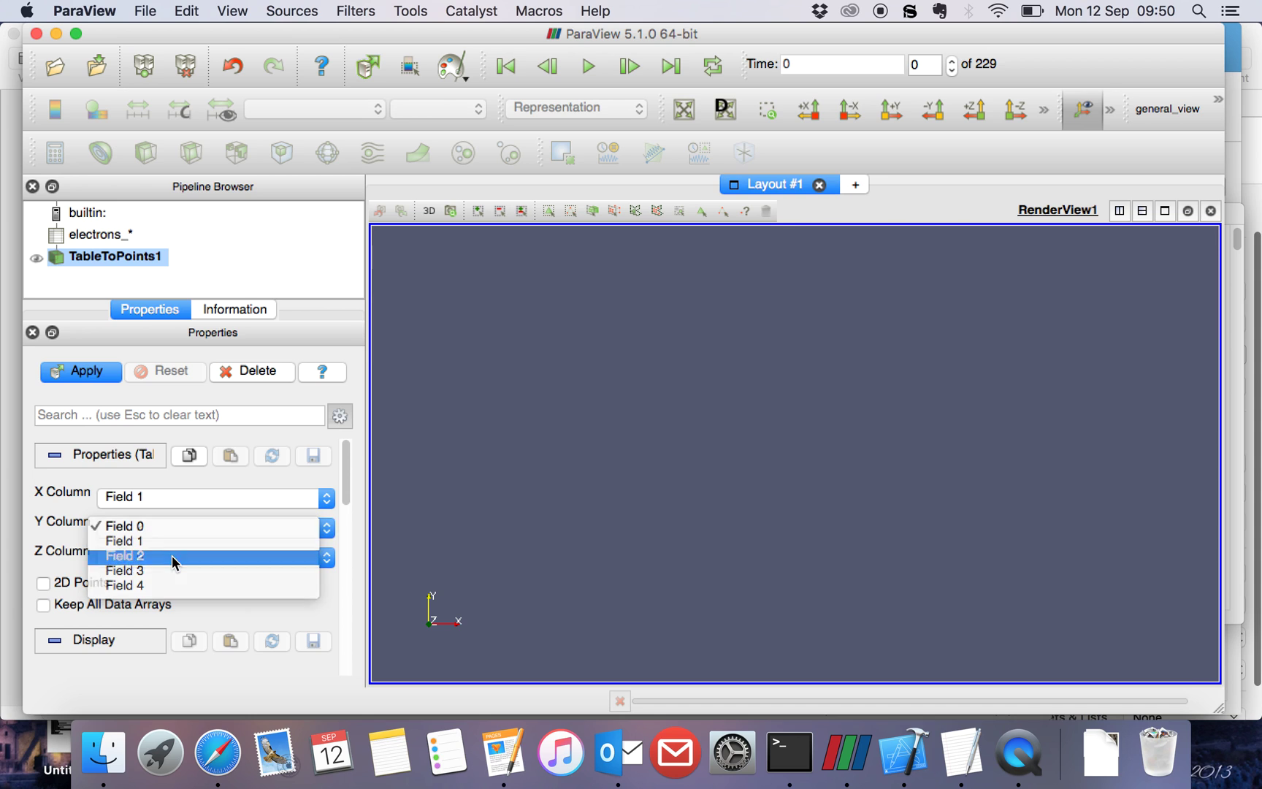
click(172, 555)
click(171, 557)
click(175, 598)
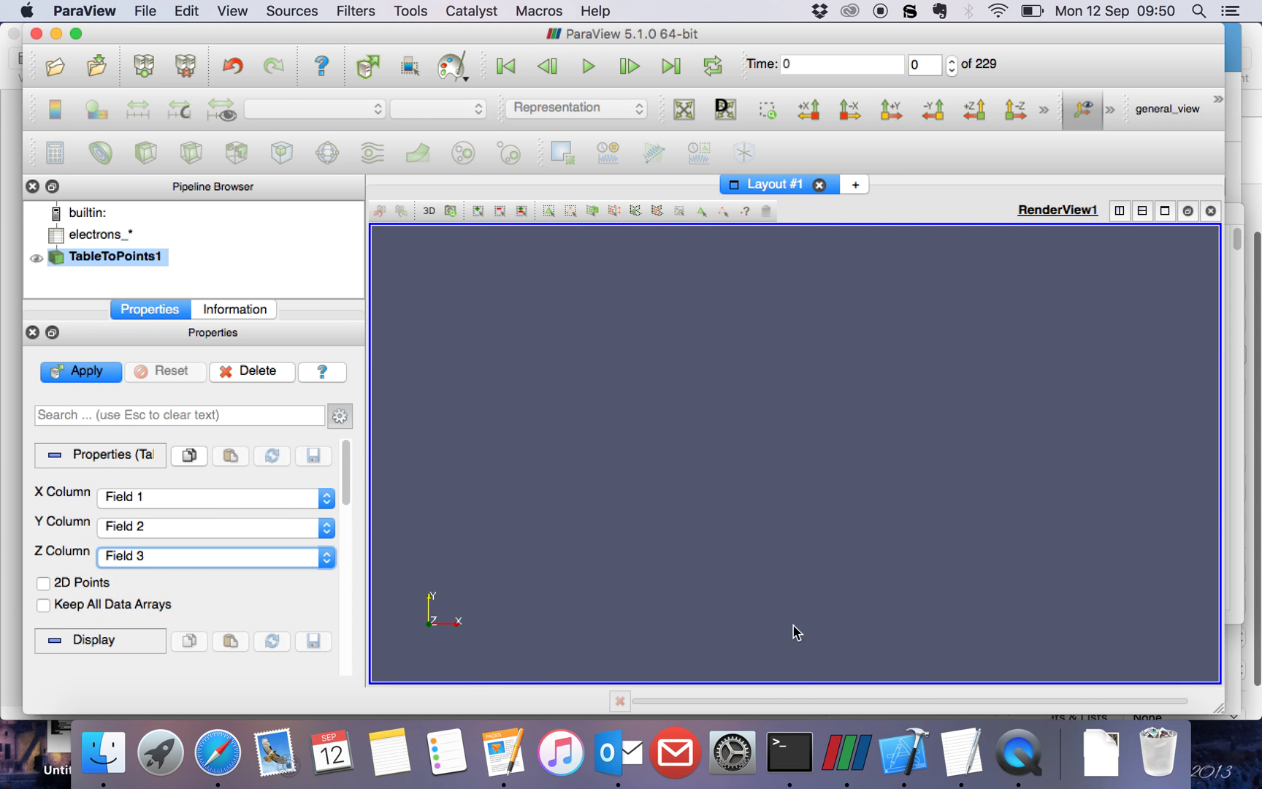
Step: Check the extra column of electrons_000000.txt in TextEdit, and apply the Table To Points filter in ParaView with Keep All Data Arrays enabled
click(952, 755)
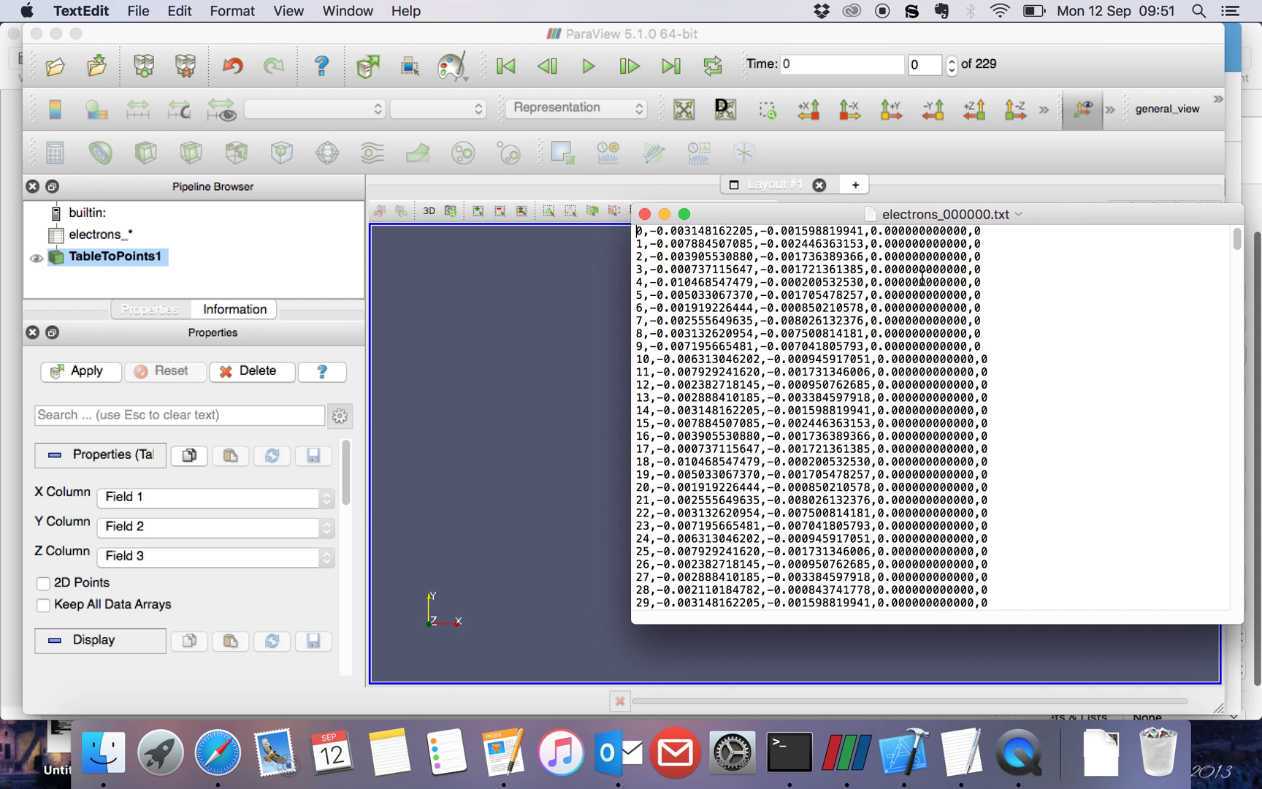
click(124, 605)
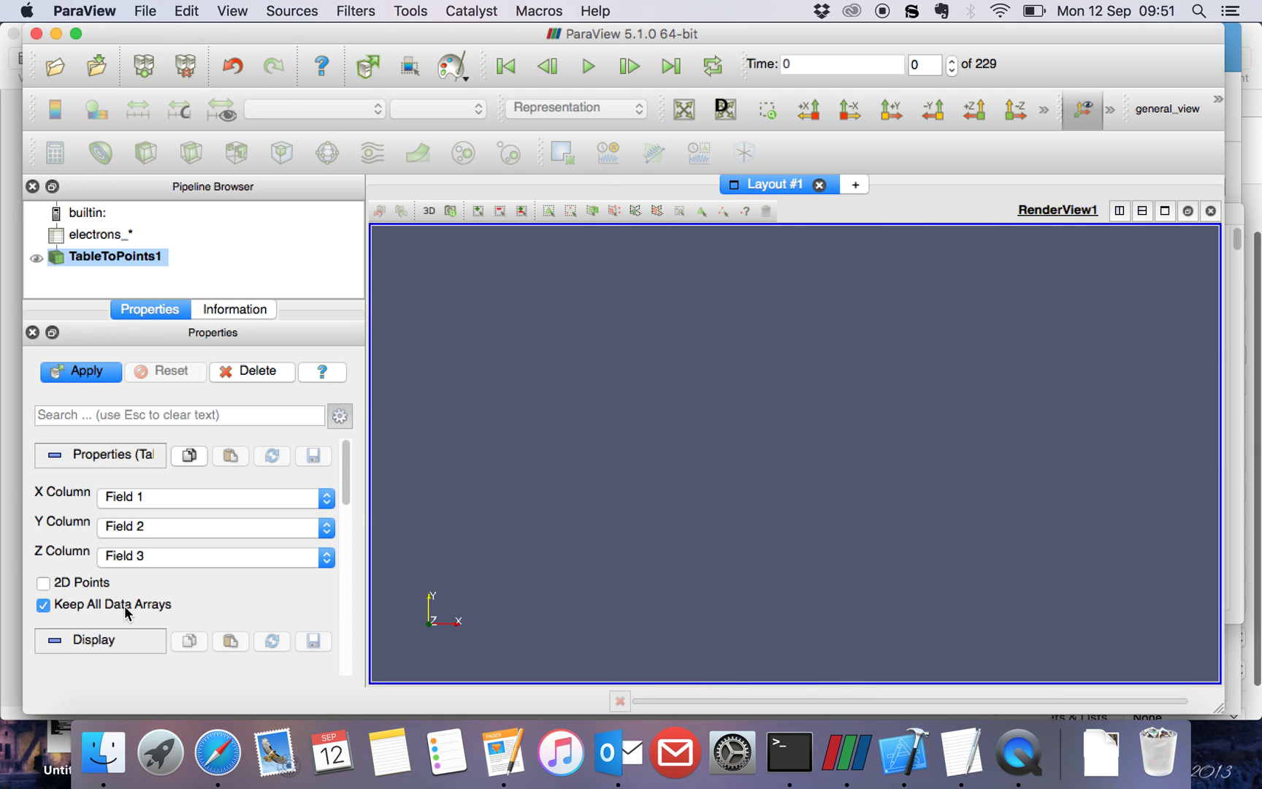
click(87, 373)
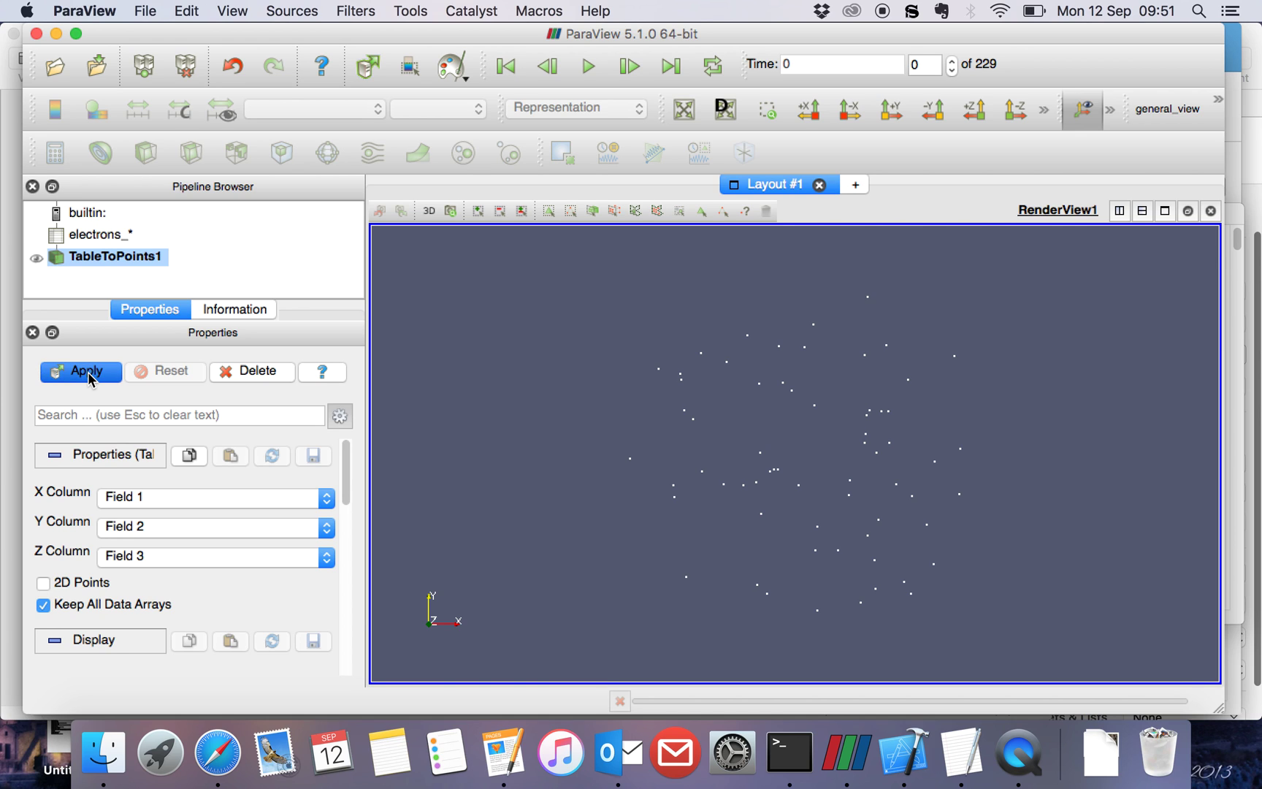
Step: Change the solid color of the electron points to pure red (255, 0, 0)
scroll(343, 460, down, 5)
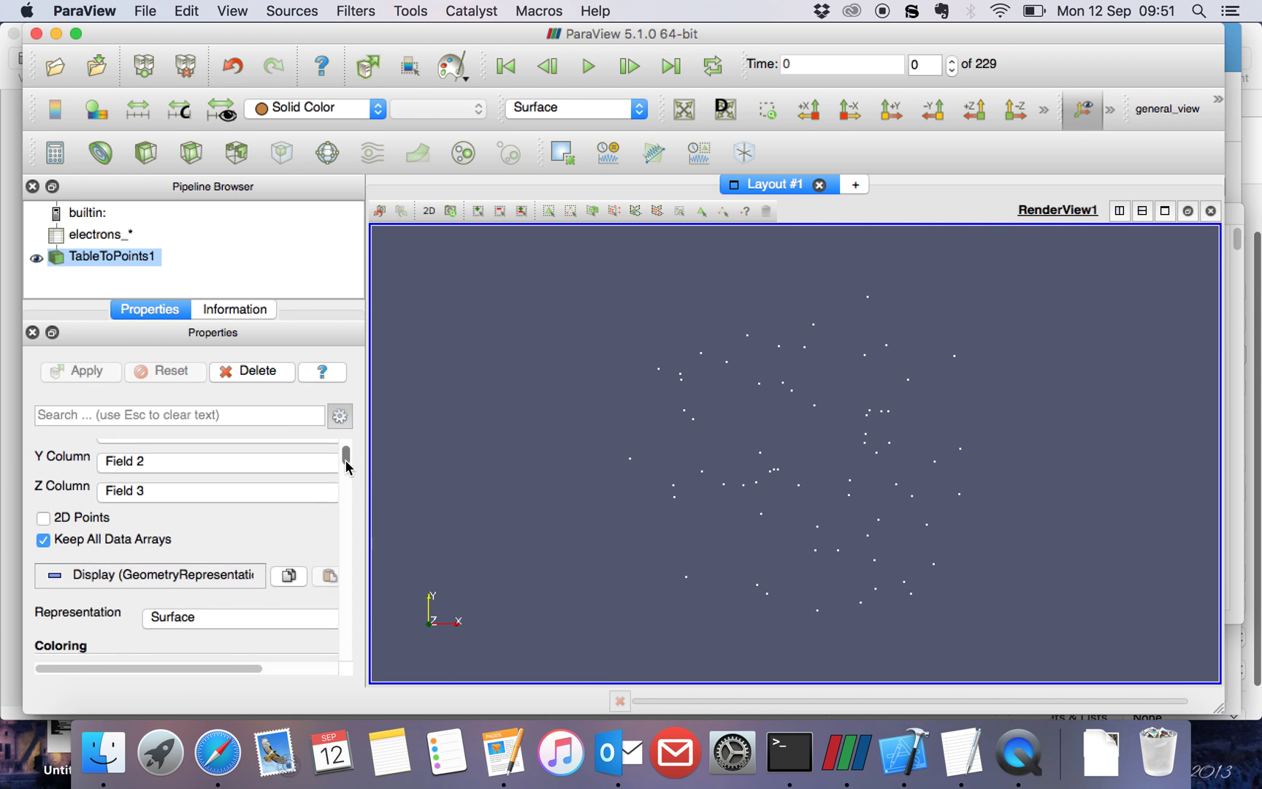
click(78, 562)
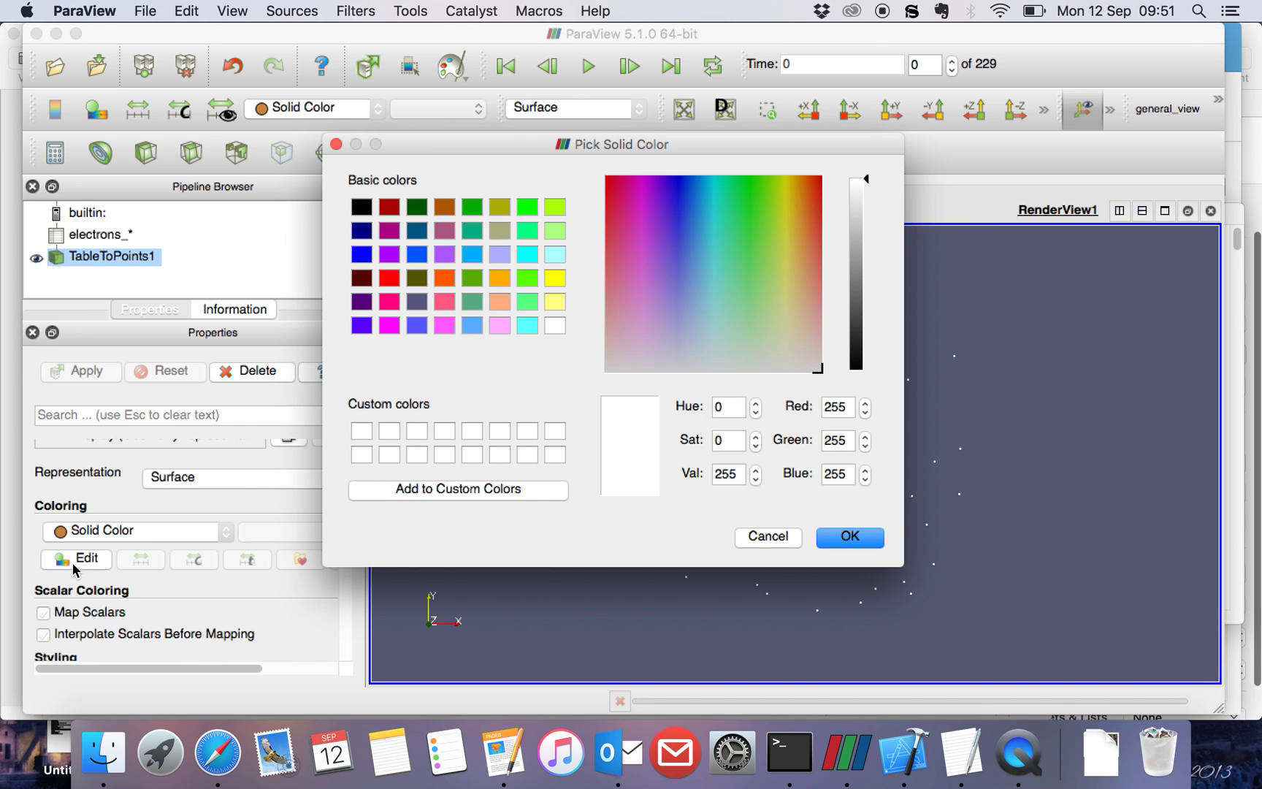
click(389, 279)
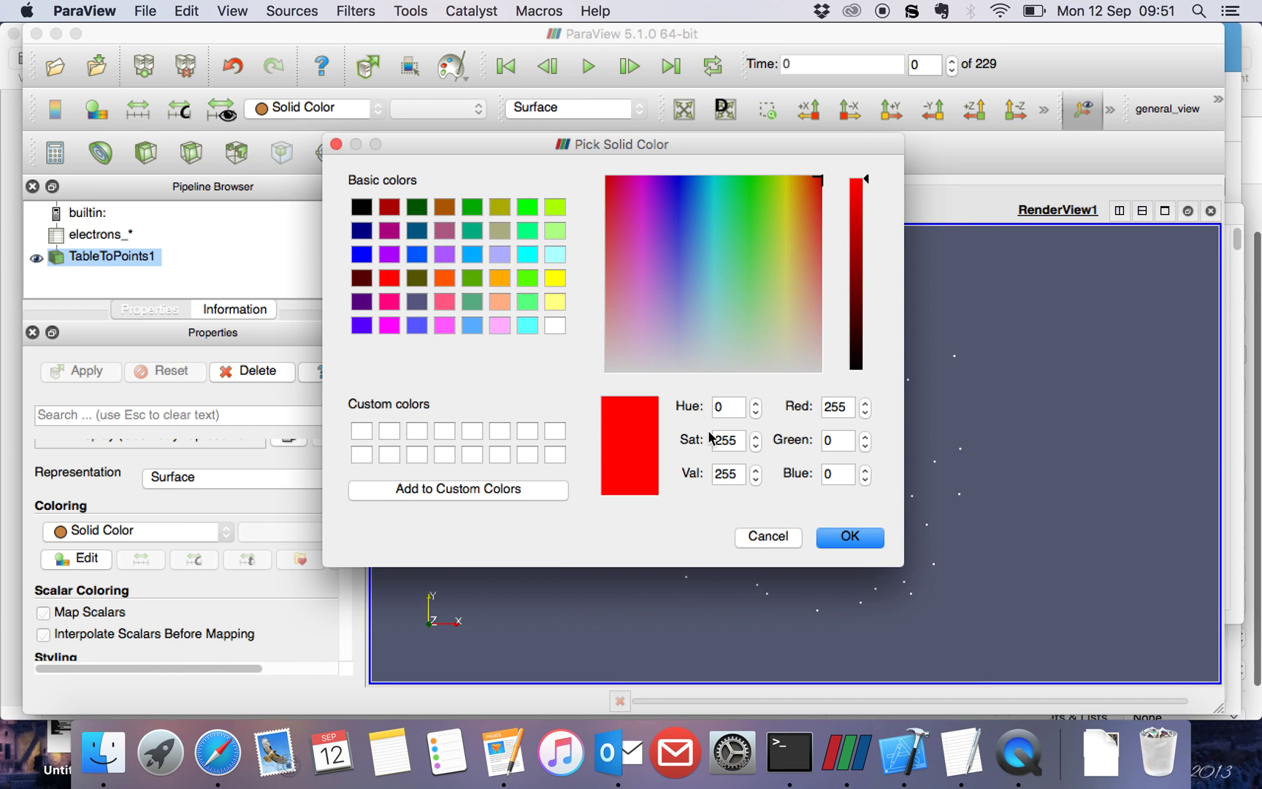
click(862, 538)
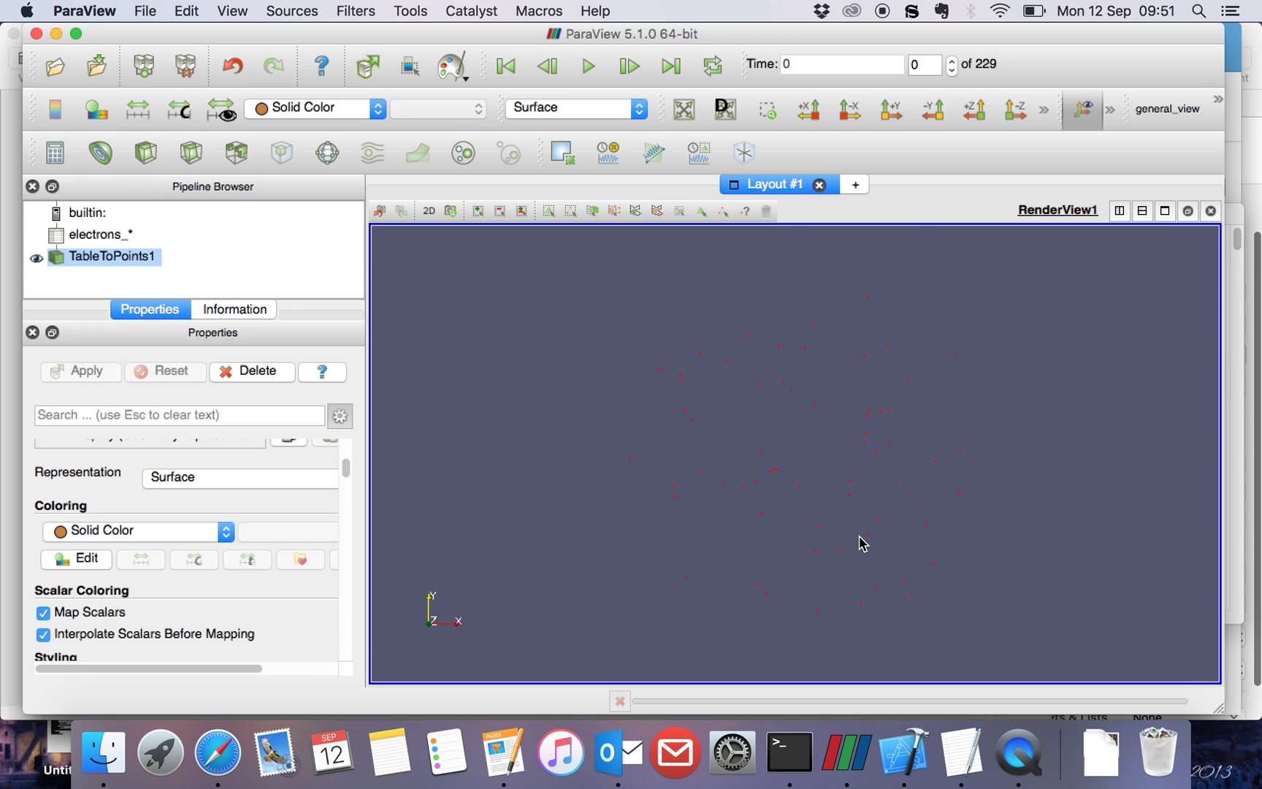
Step: Play the electron animation from the start and pause it at frame 59
scroll(724, 353, down, 2)
click(587, 67)
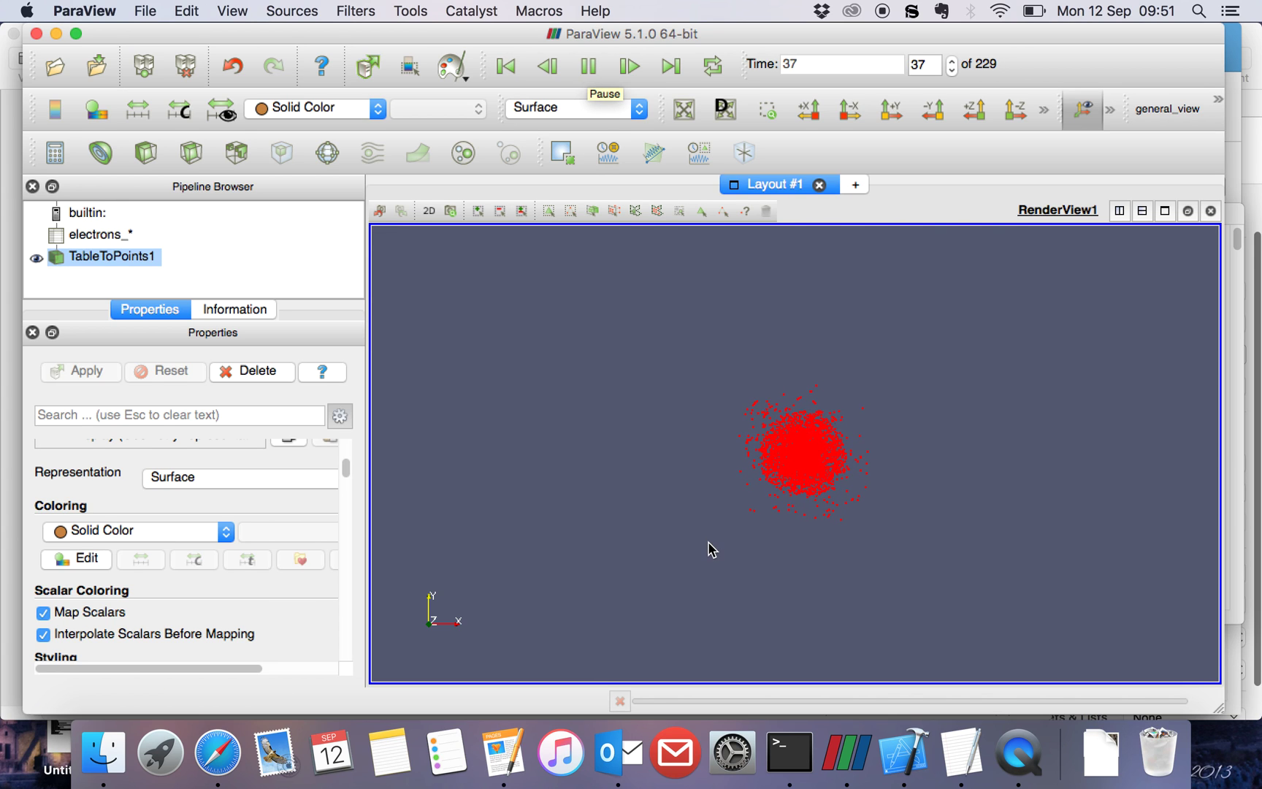
click(588, 65)
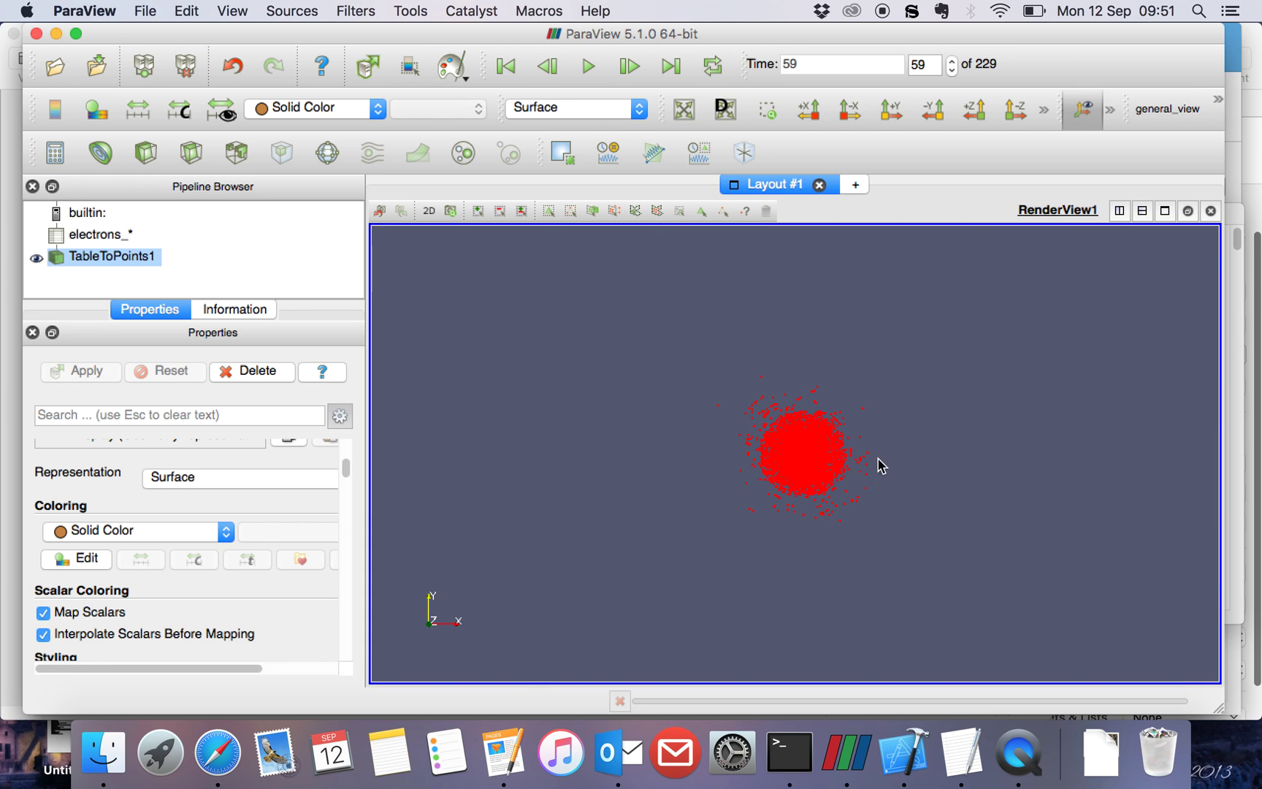
Step: Switch the render view to 3D interaction and rotate the electron cloud to show its length
click(429, 213)
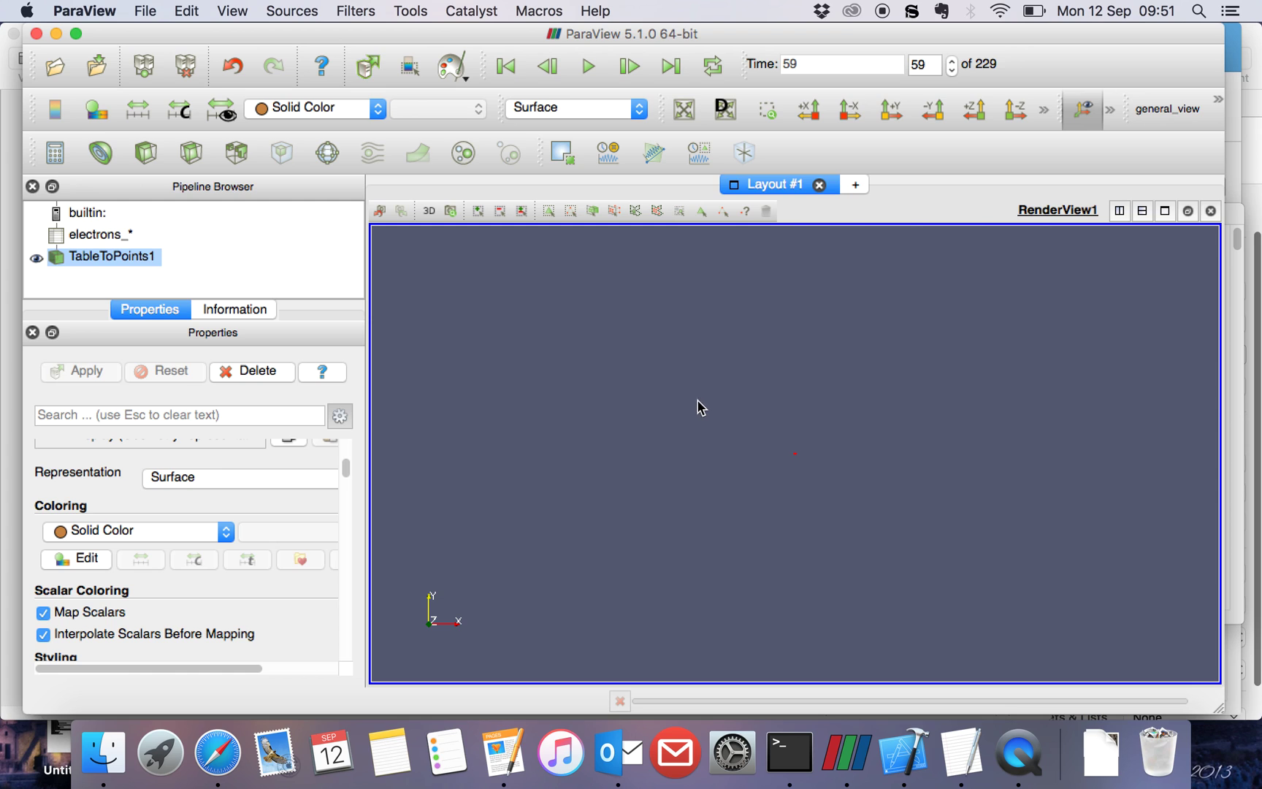
scroll(722, 414, up, 2)
scroll(739, 463, up, 3)
drag(756, 541, 786, 546)
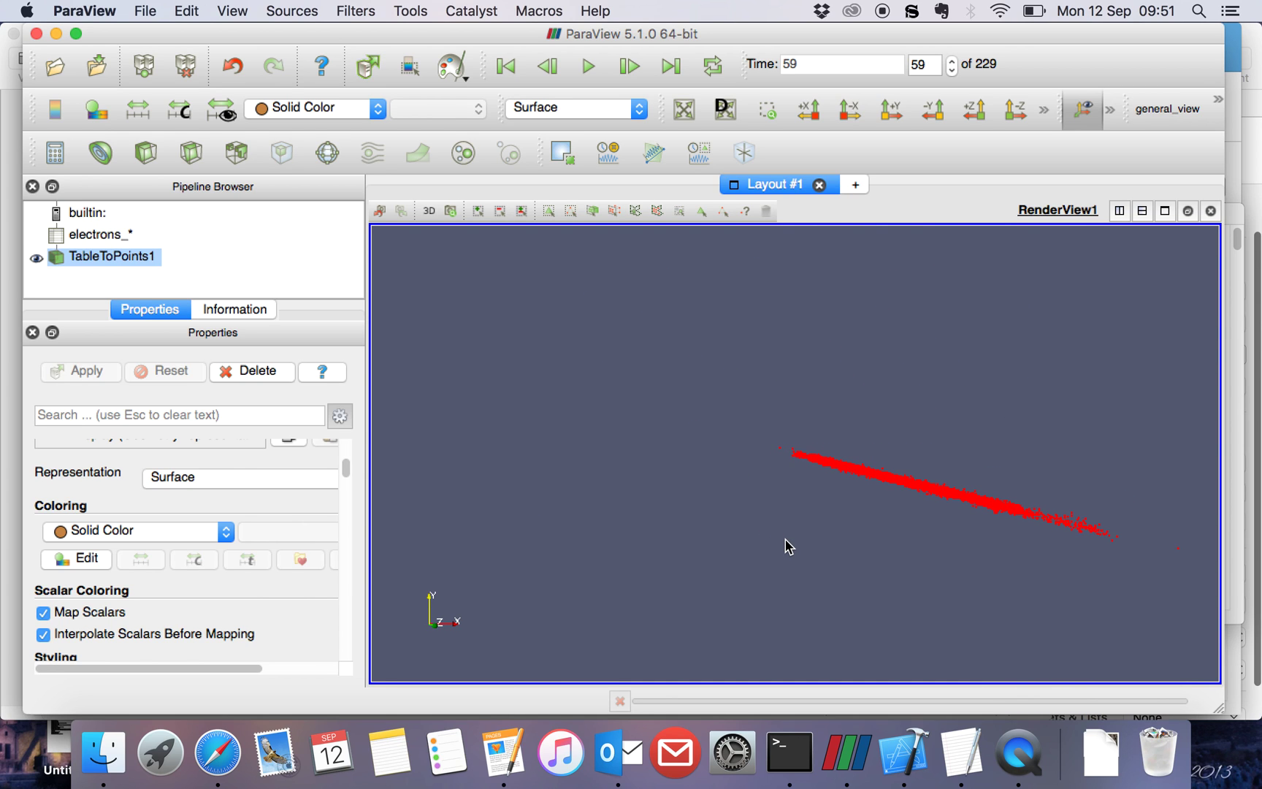
Step: Return the animation to frame 0 and replay it from the rotated viewpoint up to frame 45
double_click(924, 65)
text(0)
key(Return)
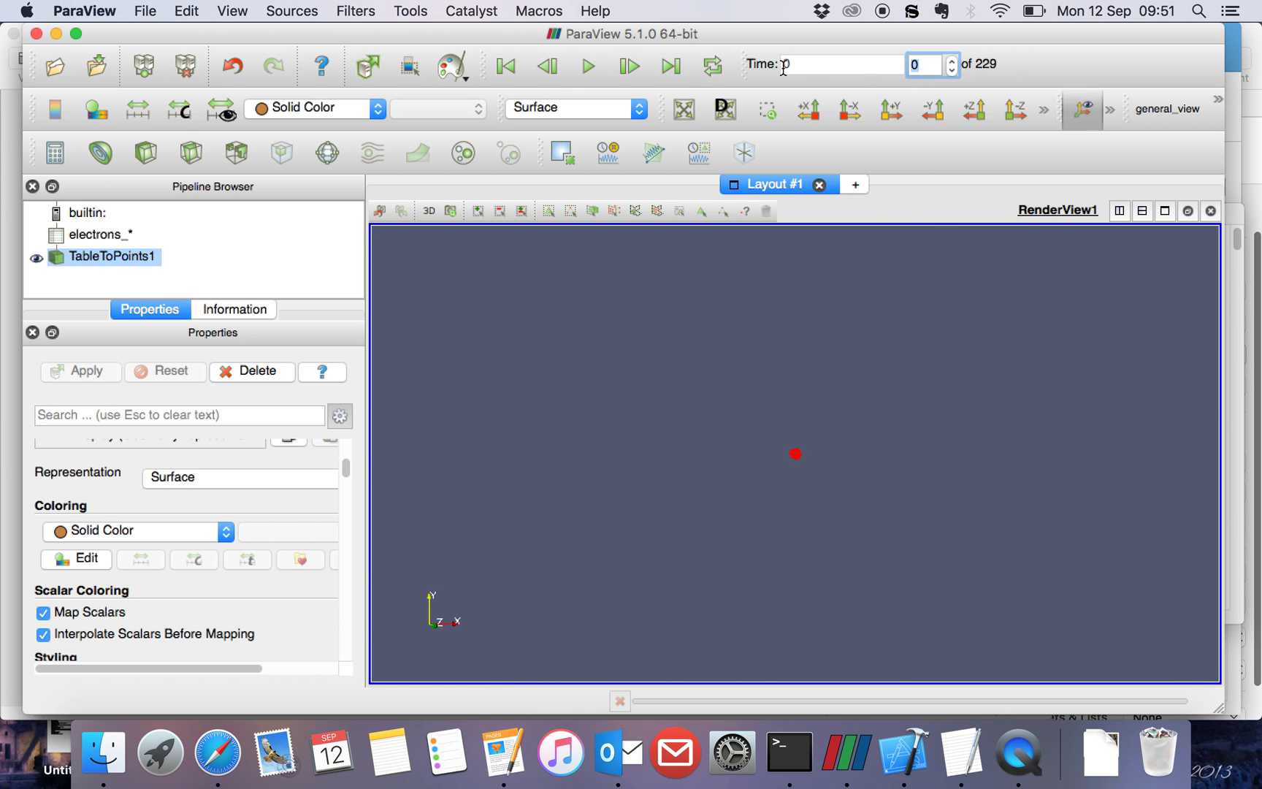
click(589, 67)
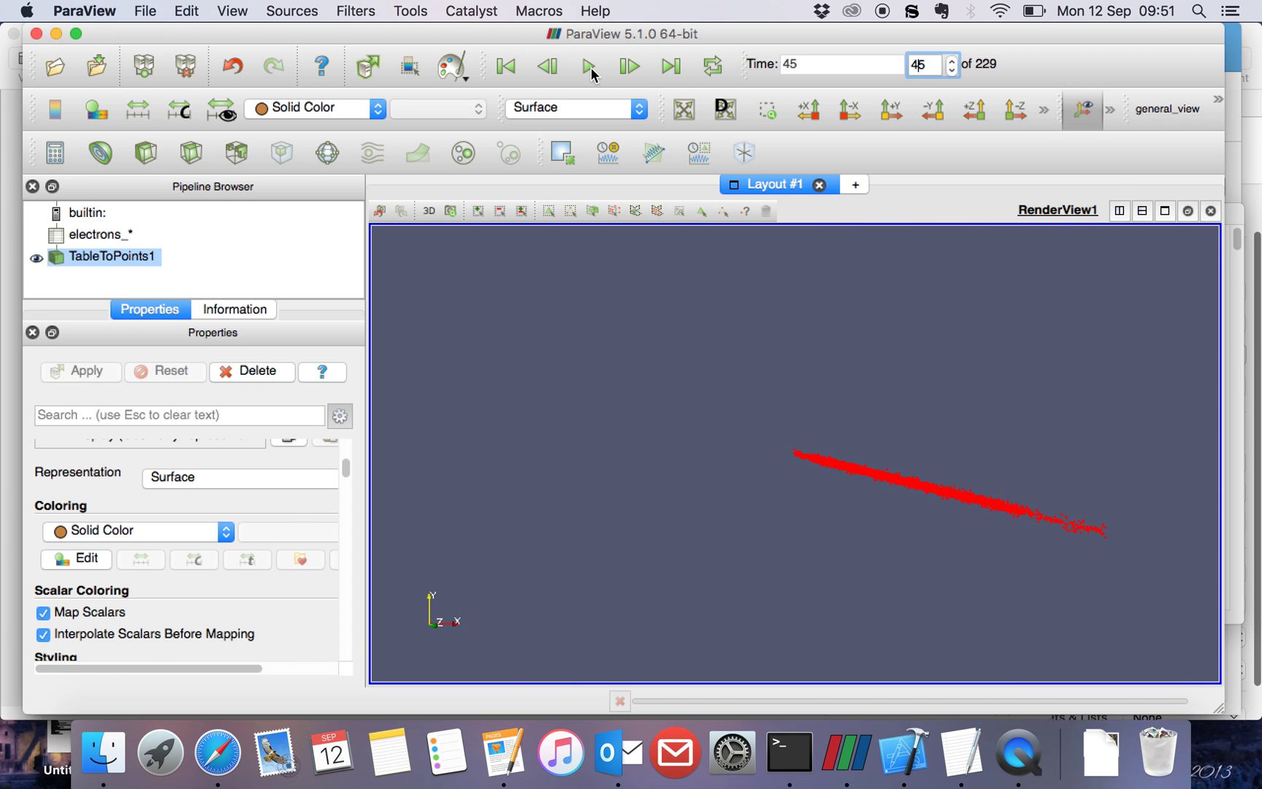
click(295, 11)
click(300, 31)
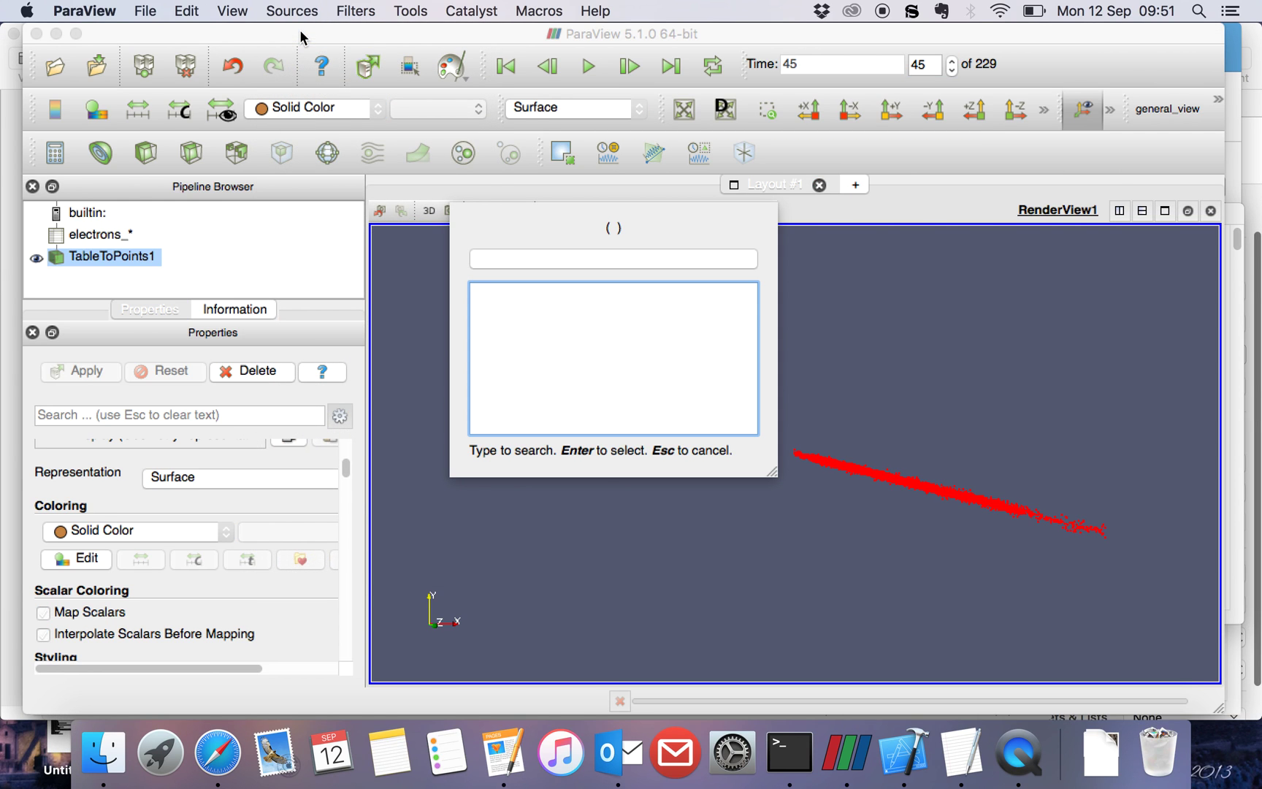
key(Escape)
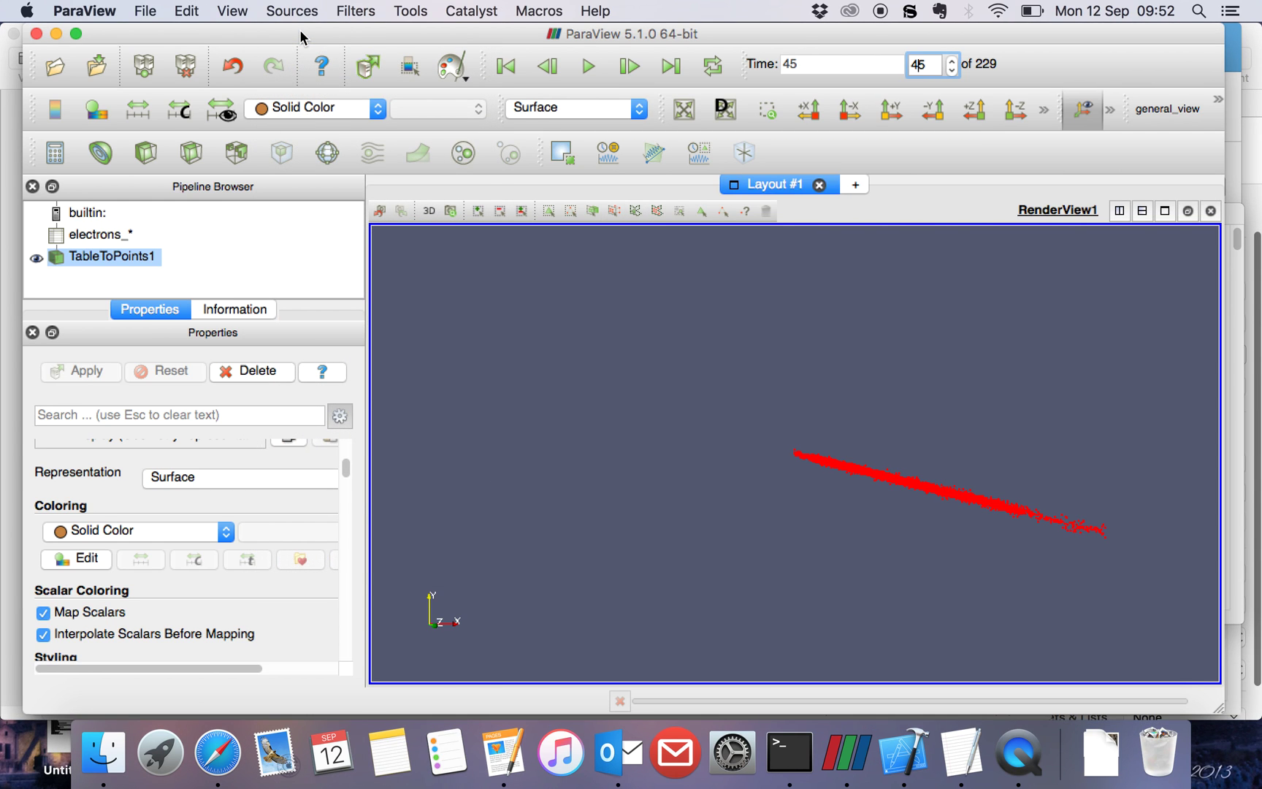
Step: Add a cylinder source with height 1.1 and radius 0.03 and apply it
click(278, 12)
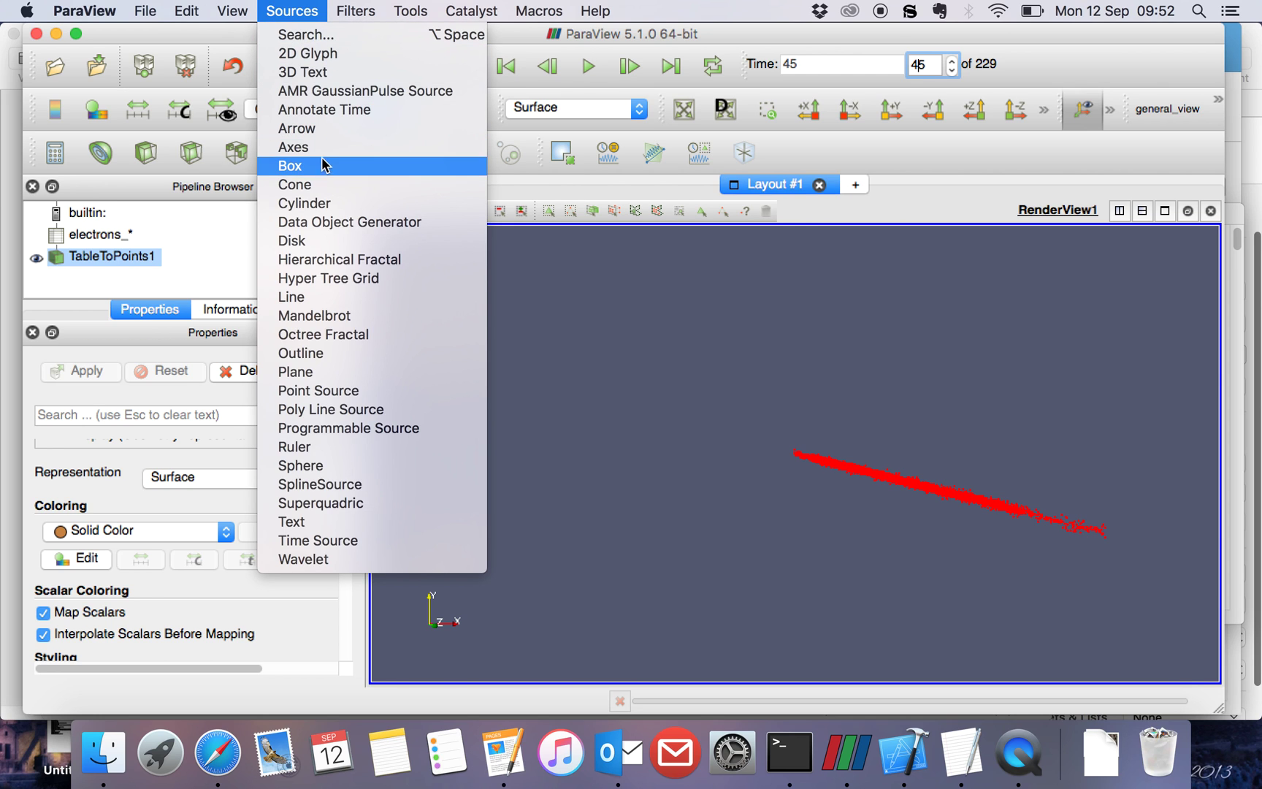
click(336, 202)
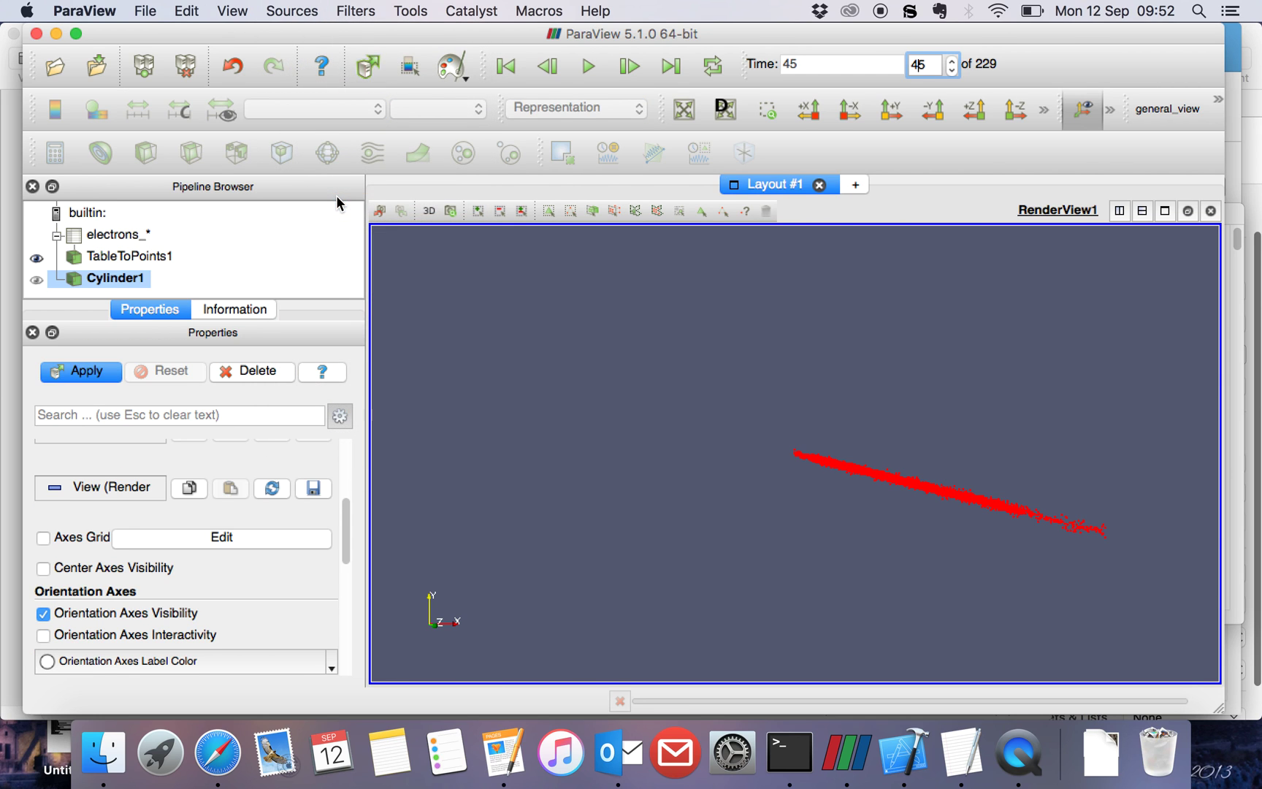
drag(346, 522, 346, 453)
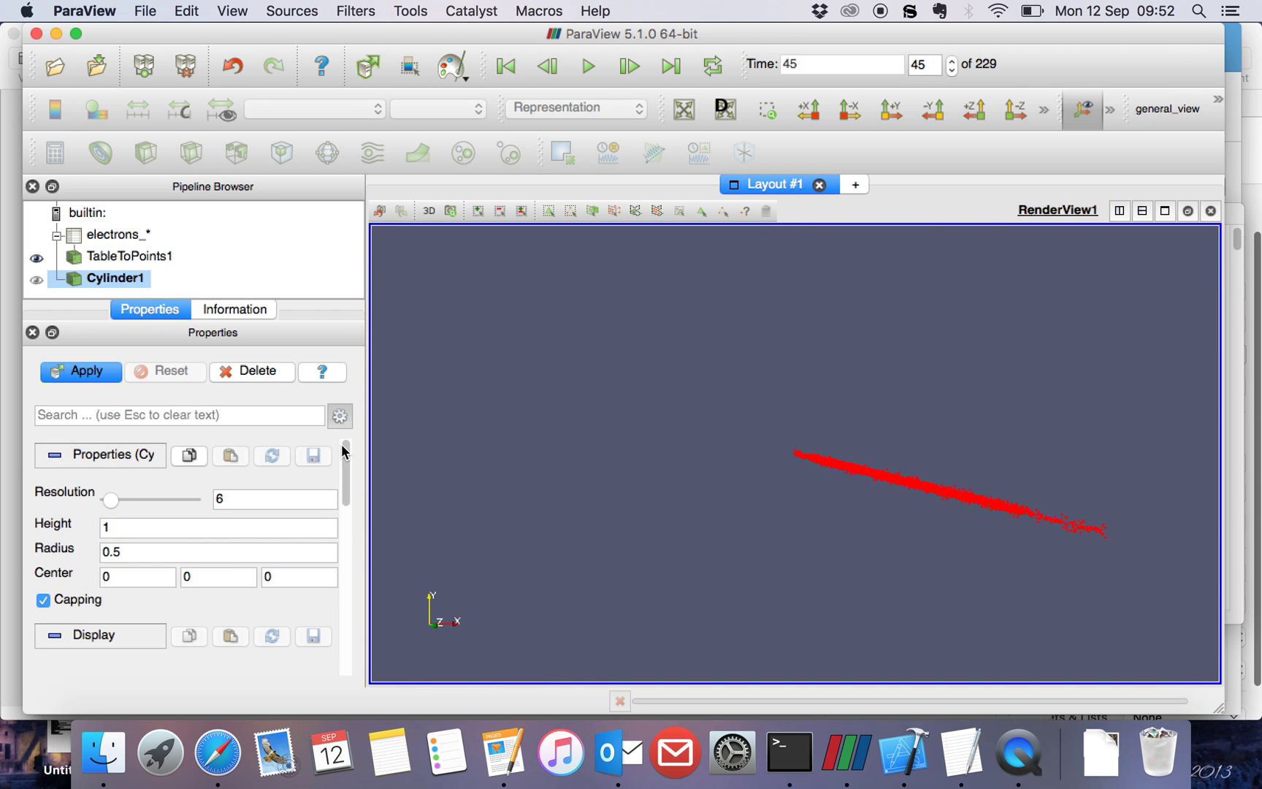
click(192, 522)
text(.1)
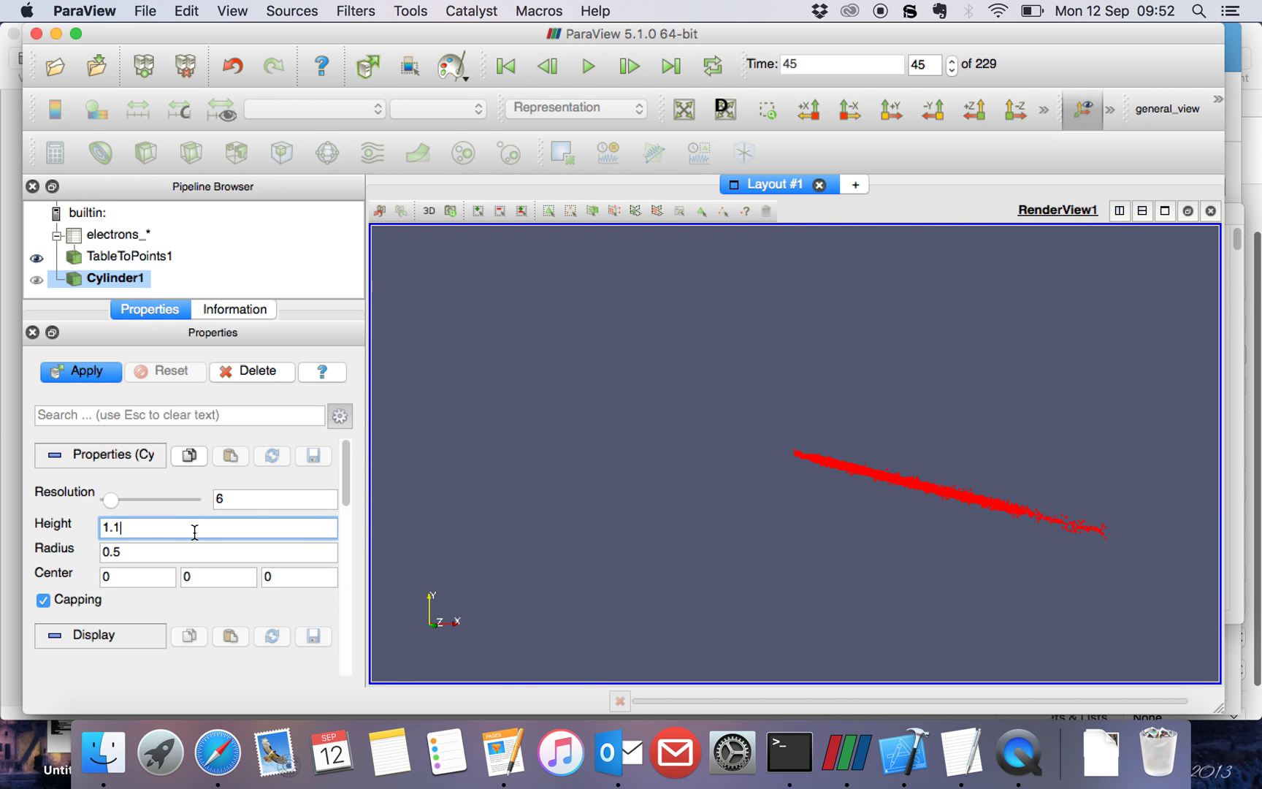
click(184, 547)
text(0)
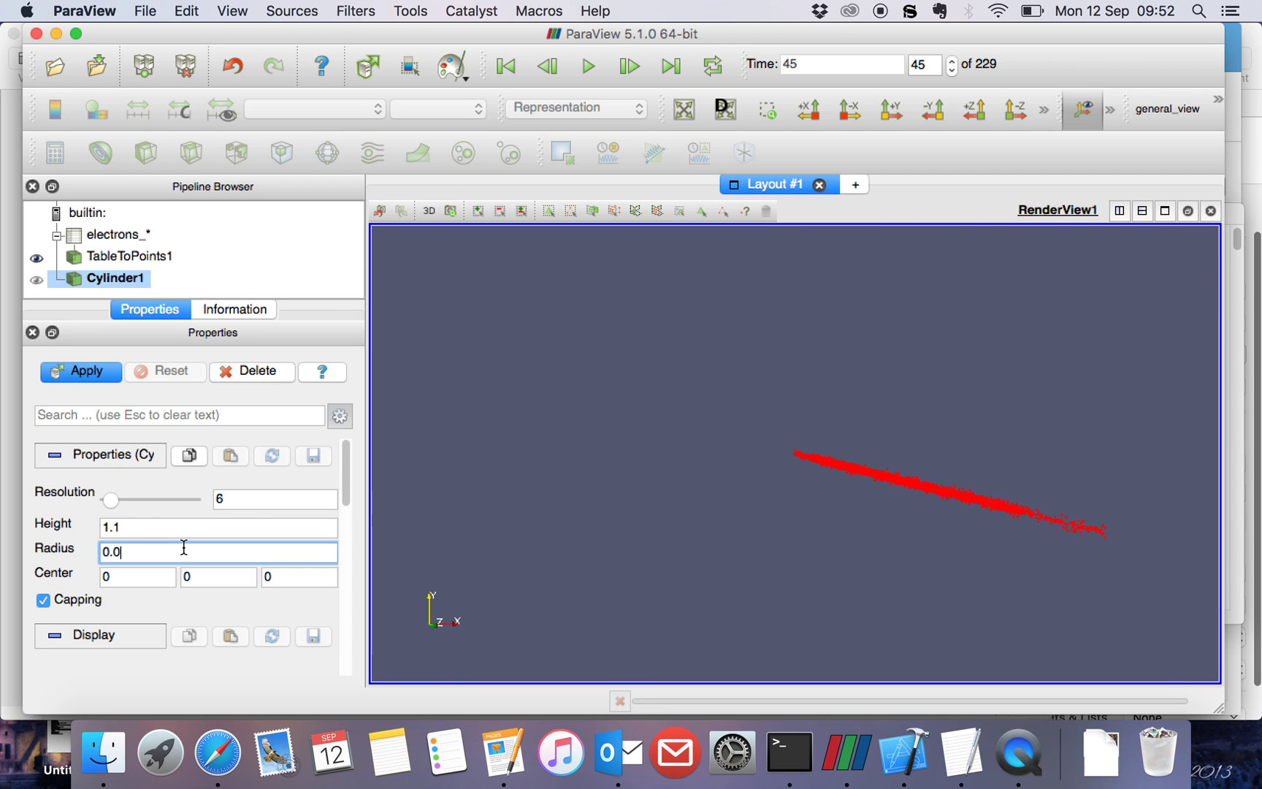
text(3)
click(87, 372)
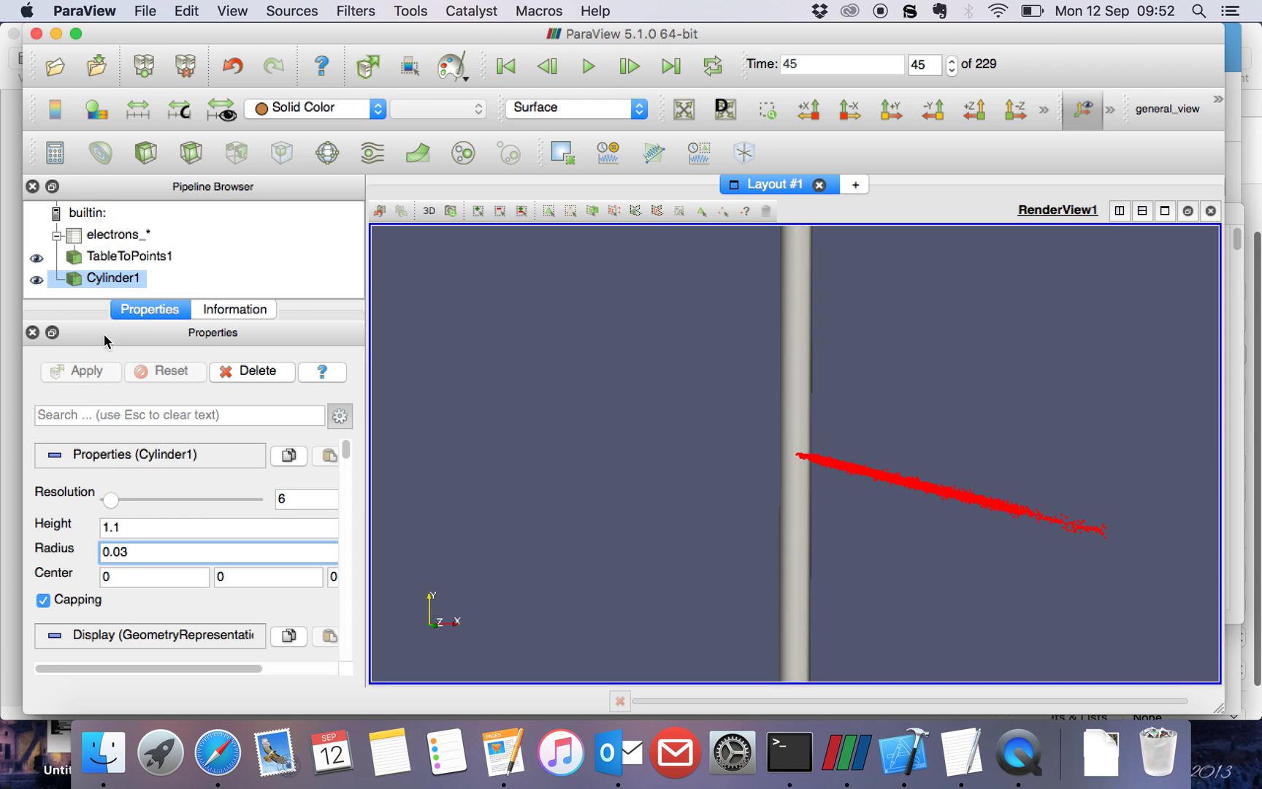
Step: Add a Transform filter to the cylinder and set its Z translation to 0.55
click(298, 16)
click(368, 33)
text(tran)
key(Return)
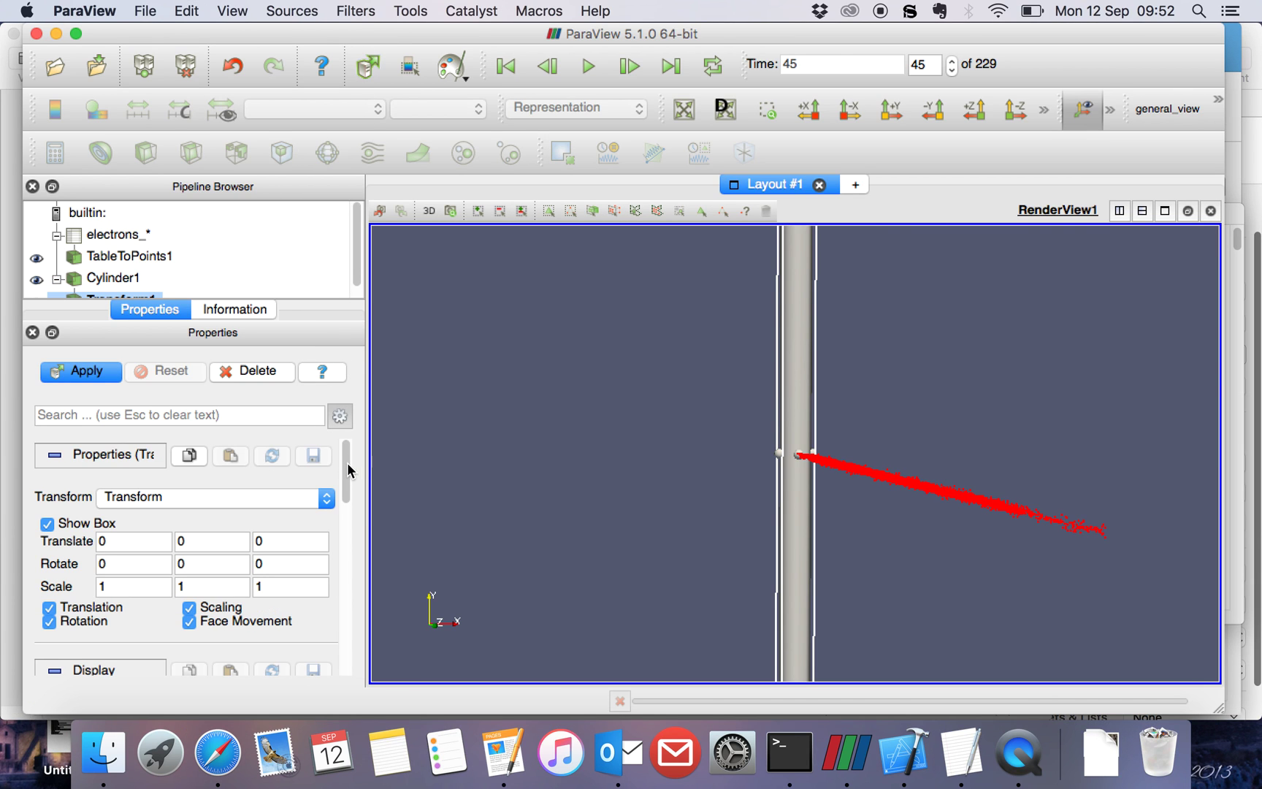
scroll(343, 468, down, 2)
click(298, 493)
text(.55)
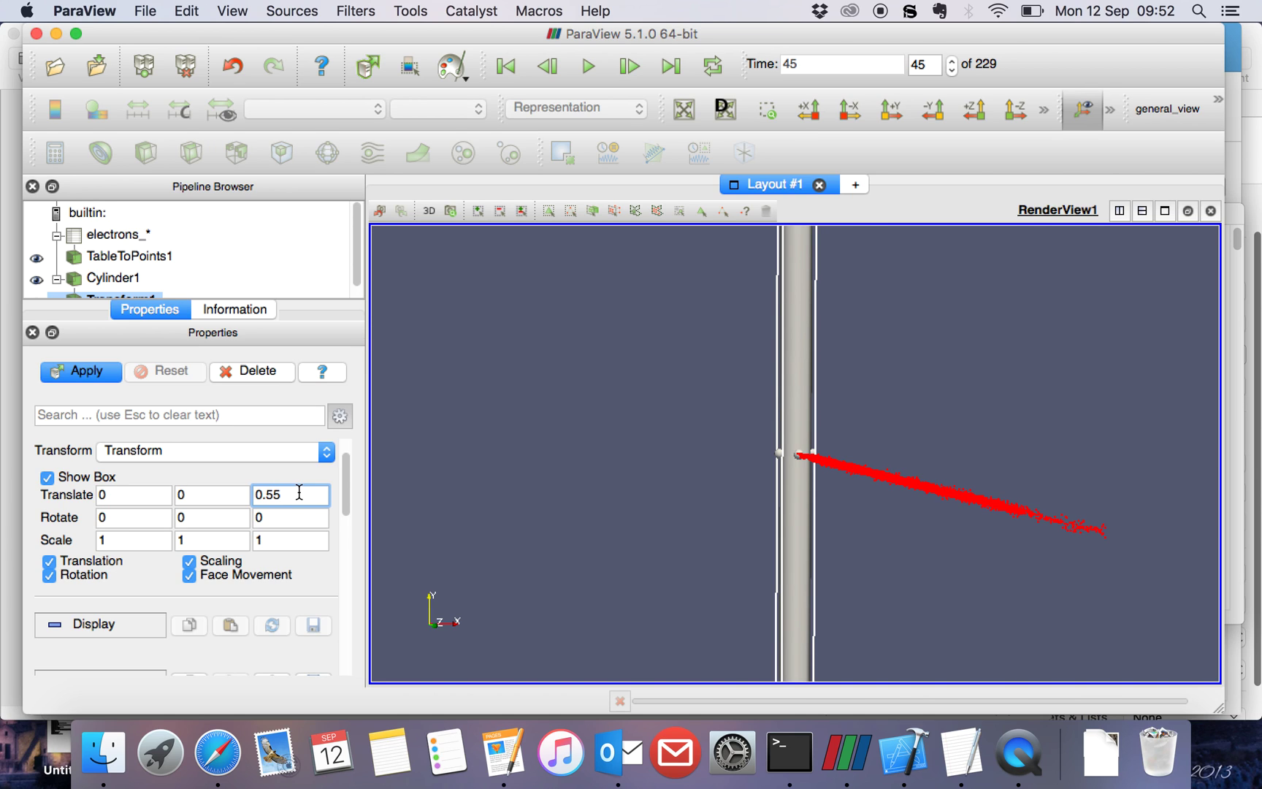
Step: Set the cylinder transform's rotation to 90 in X and 90 in Z and apply it
click(155, 518)
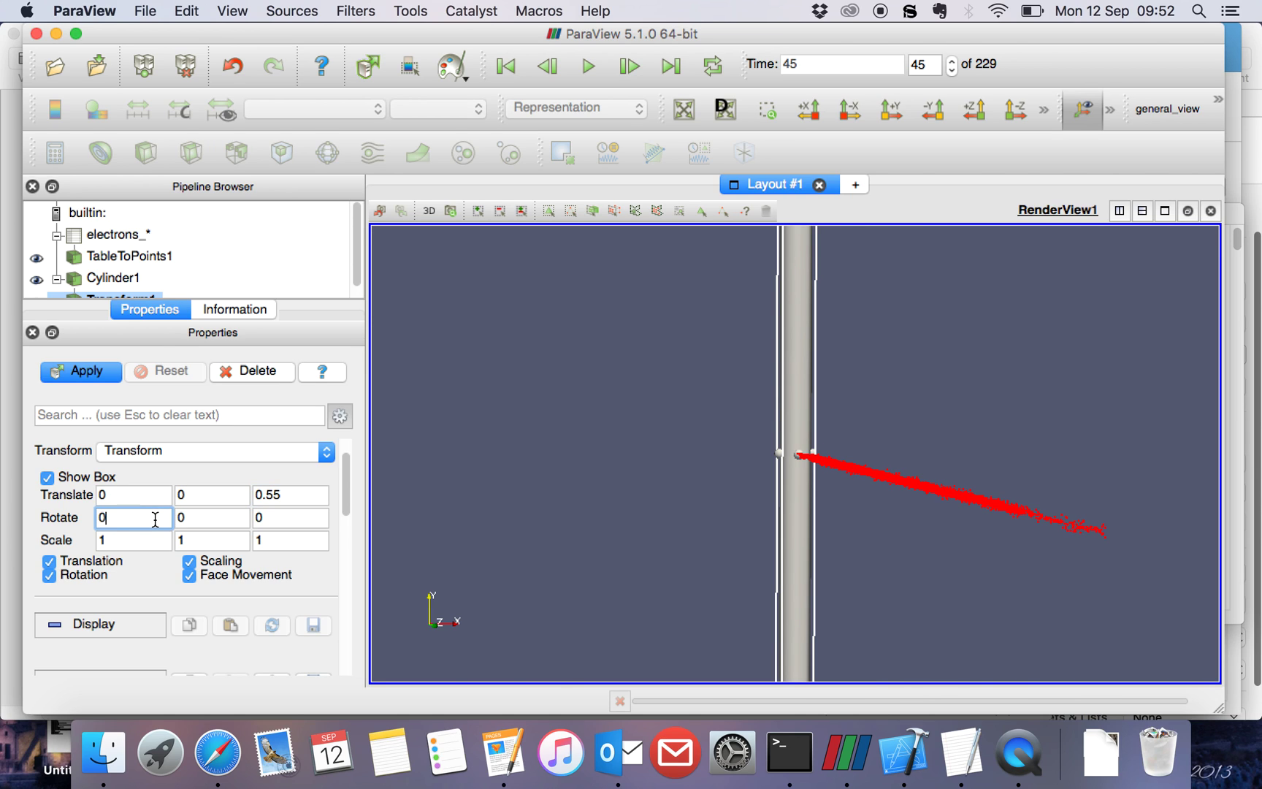
key(BackSpace)
text(90)
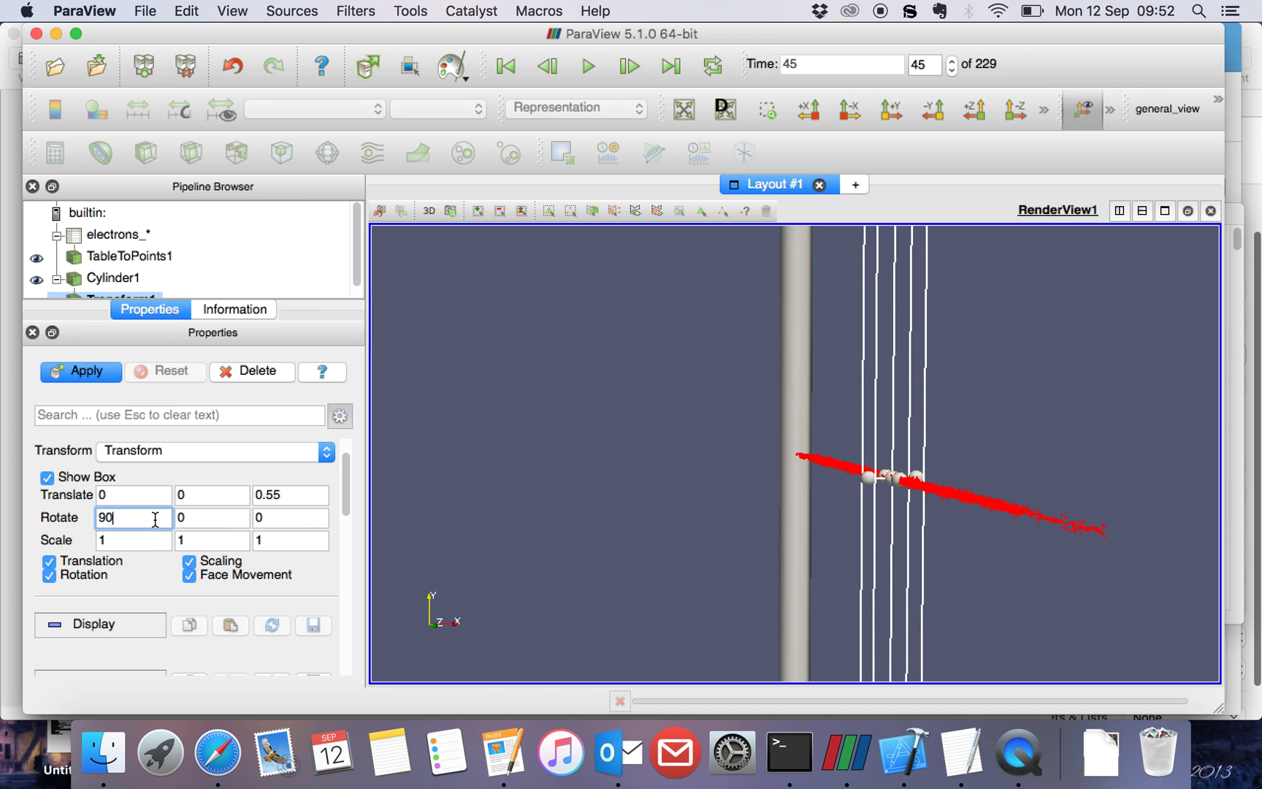
click(264, 519)
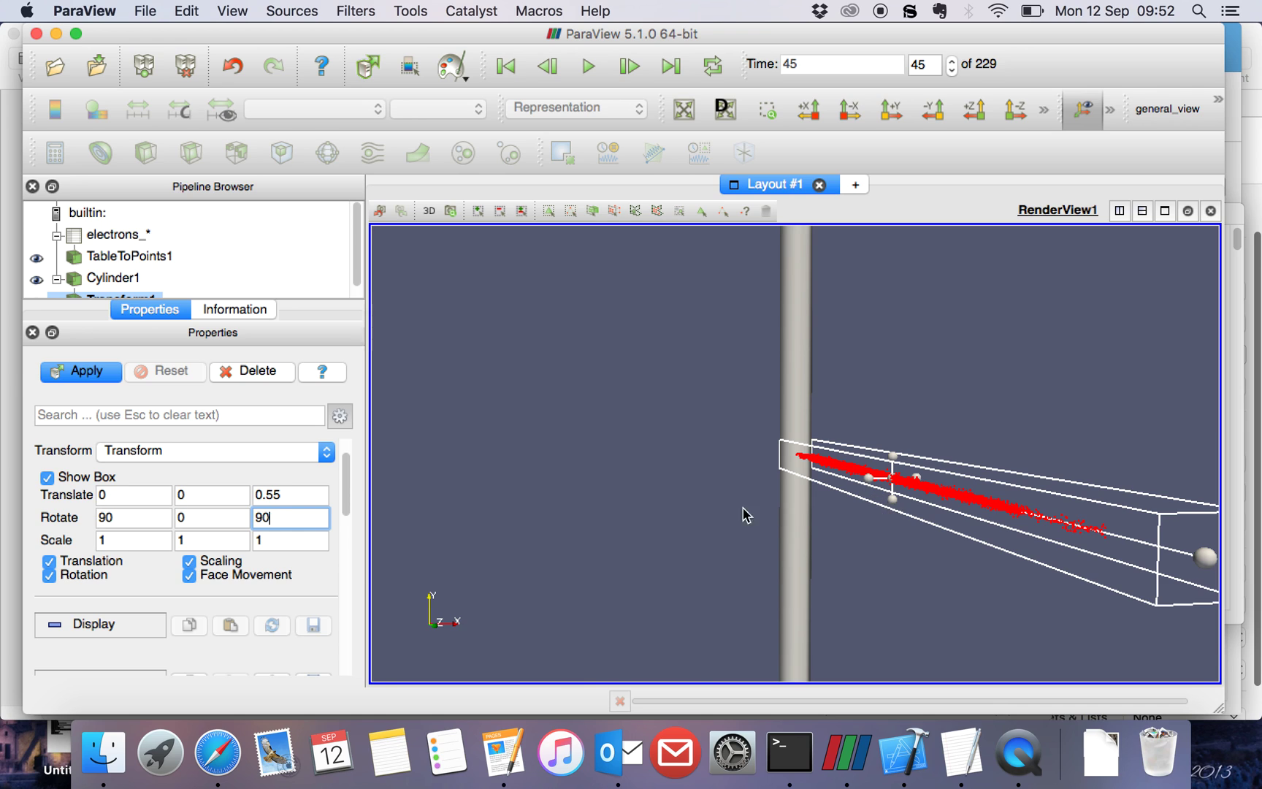
click(58, 372)
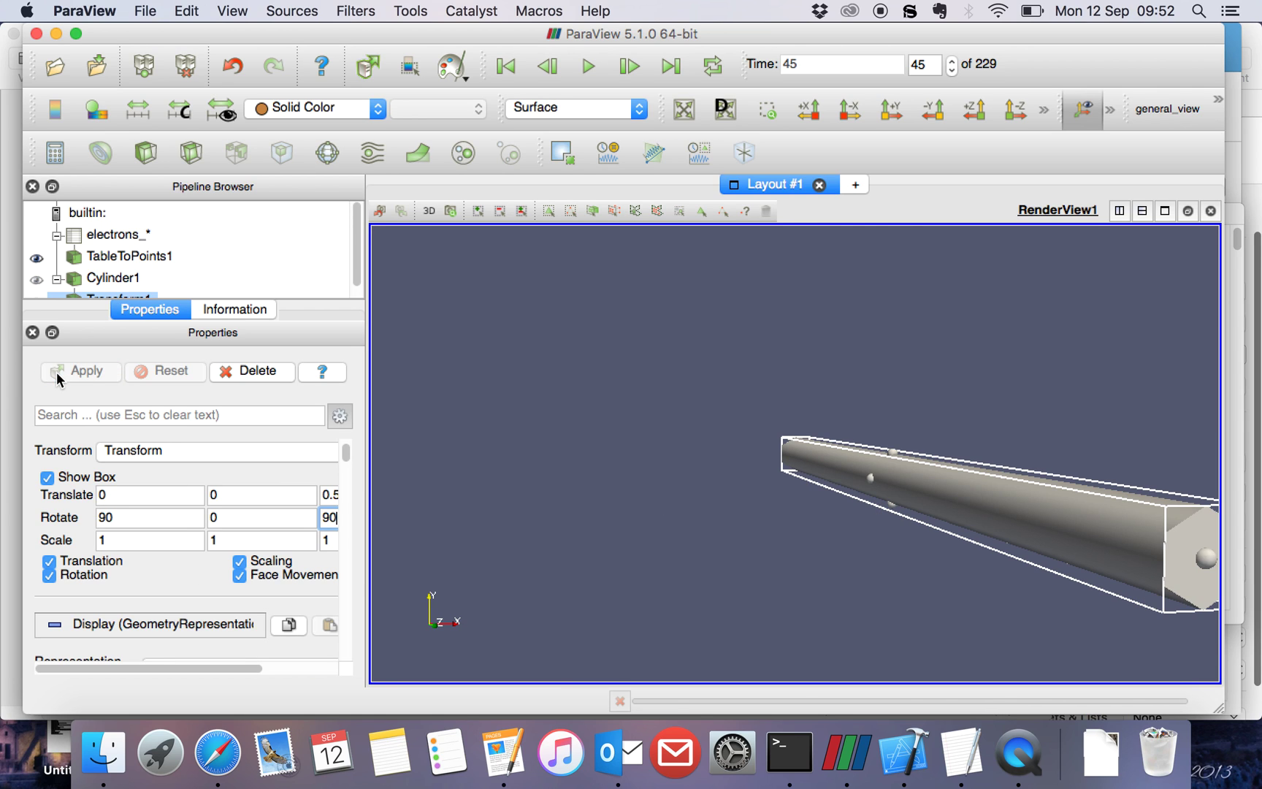
Step: Set the transformed cylinder's backface representation to Cull Frontface to reveal the electrons inside
drag(766, 535, 861, 564)
scroll(855, 562, down, 5)
scroll(862, 572, up, 1)
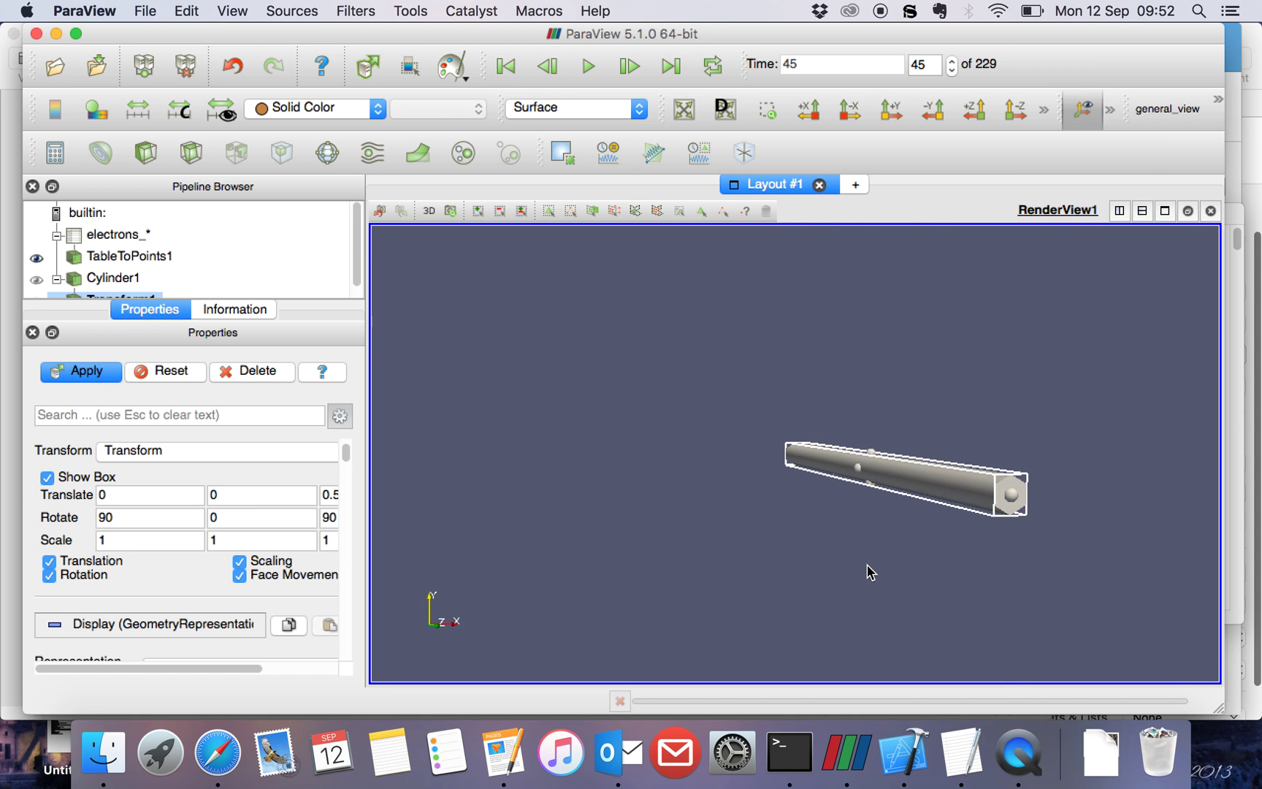
scroll(889, 544, up, 2)
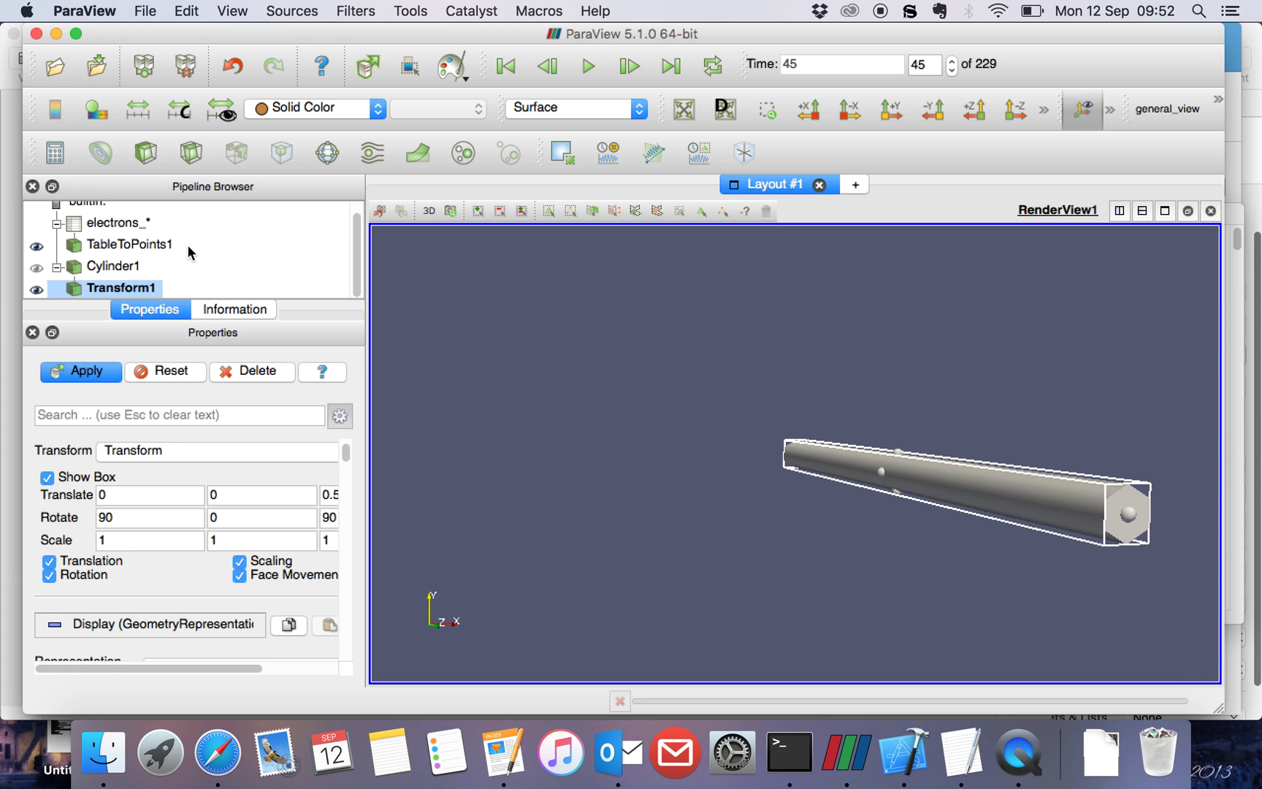
drag(347, 453, 355, 519)
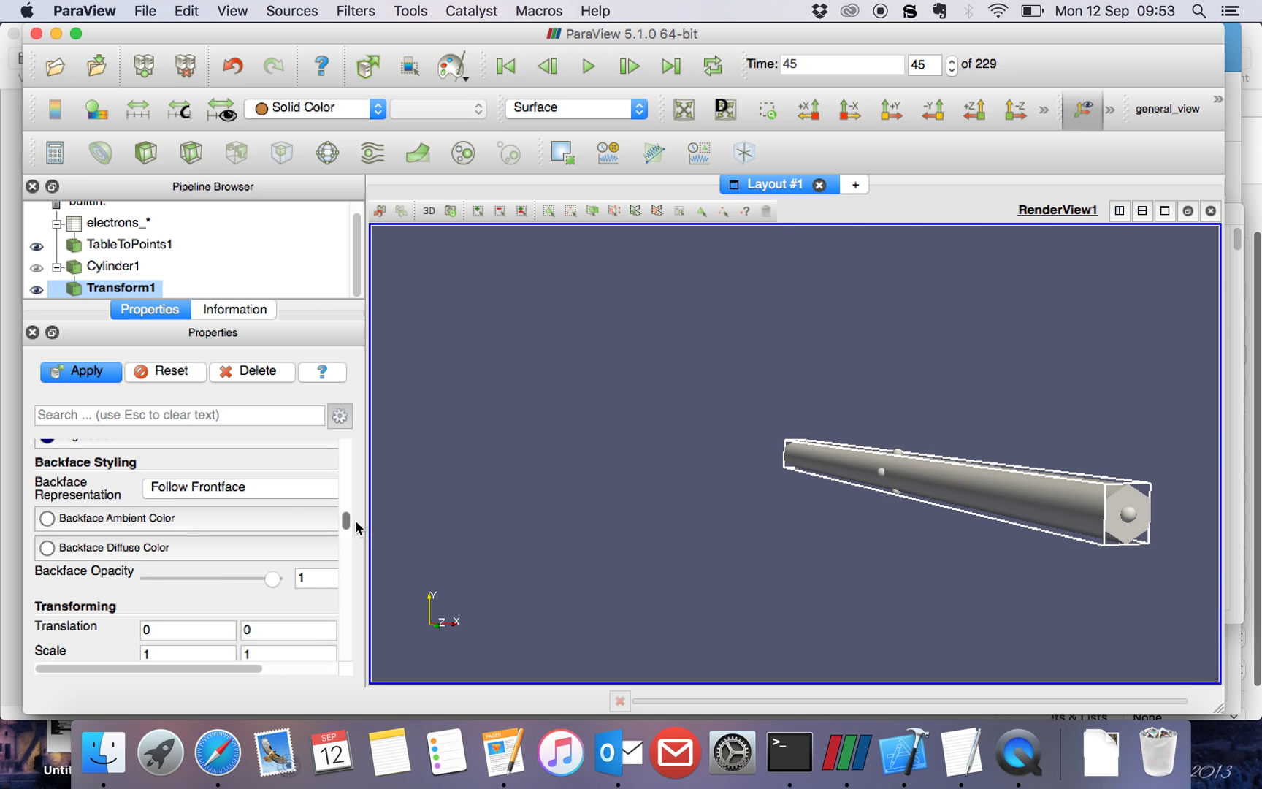
click(257, 490)
click(268, 517)
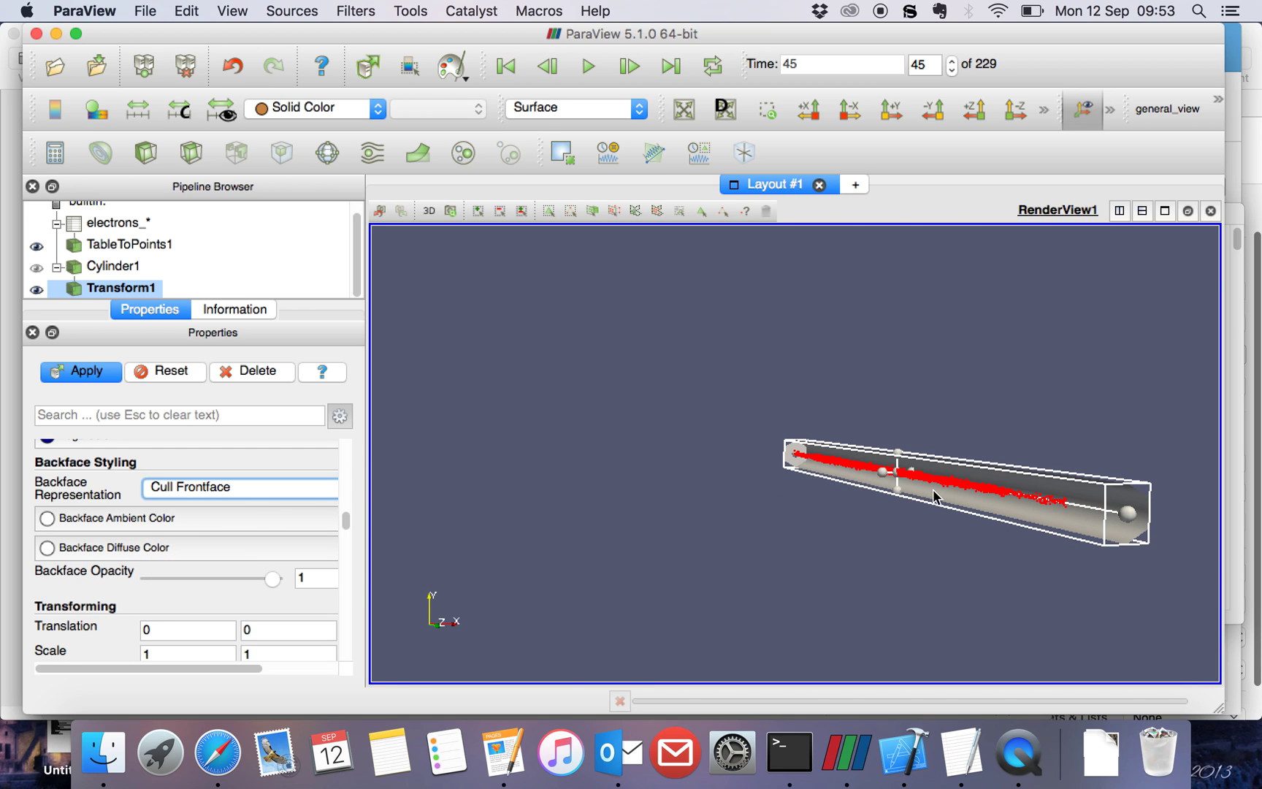
drag(348, 519, 375, 530)
Step: Raise the source cylinder's resolution to 512 and apply it to smooth the tube
click(117, 267)
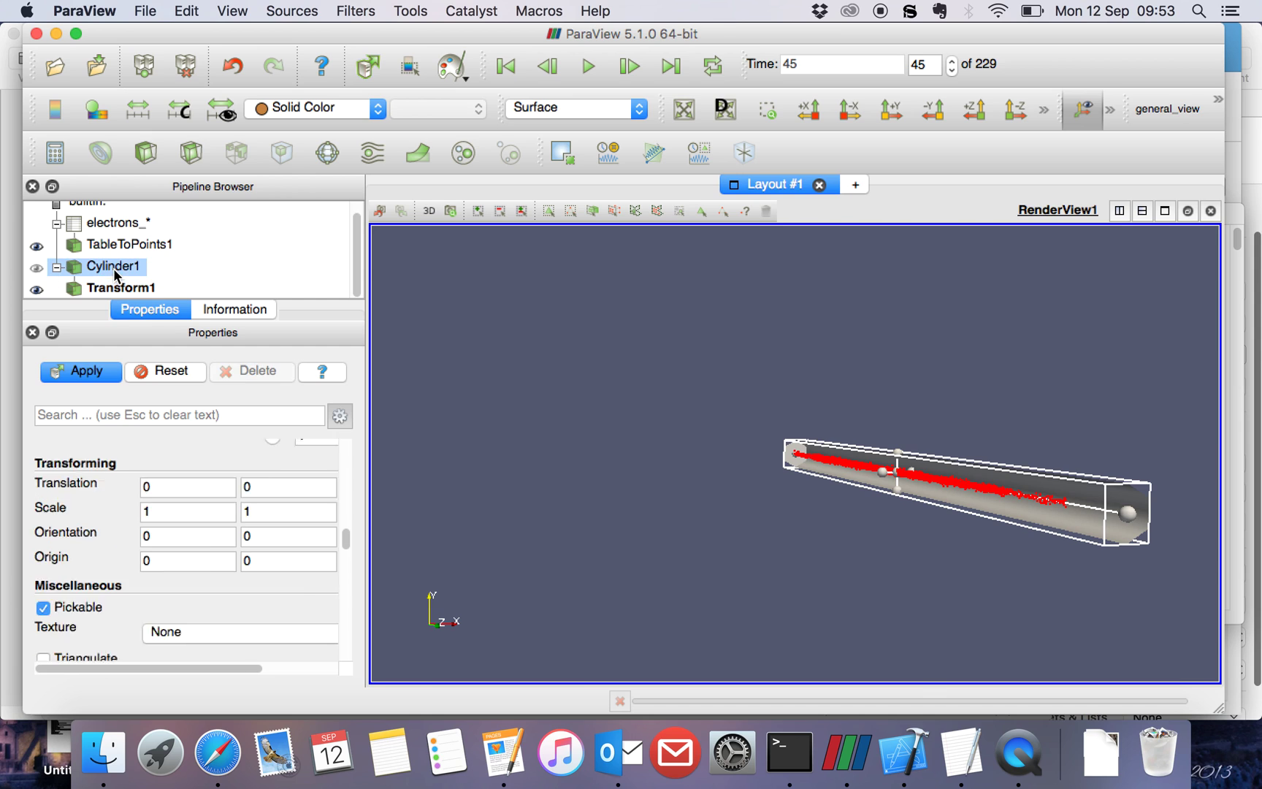
drag(343, 527, 347, 457)
click(254, 500)
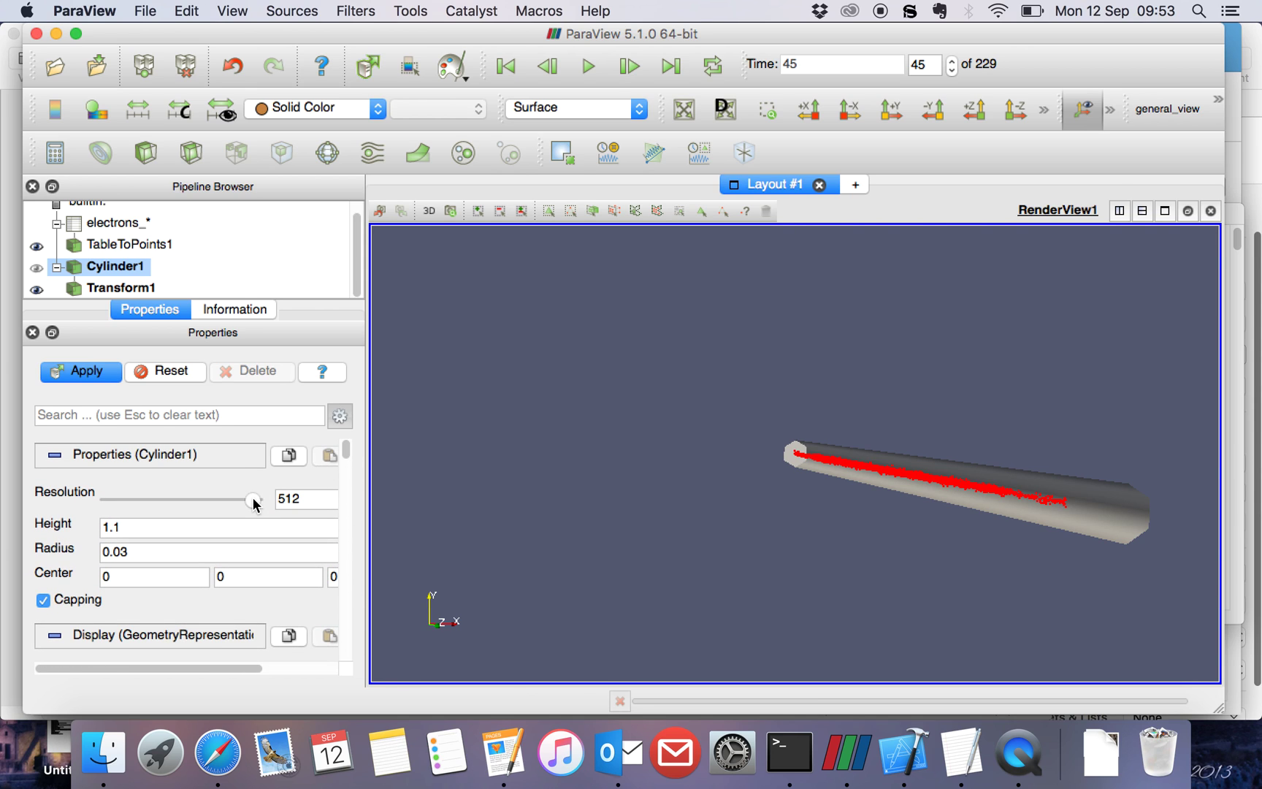
drag(759, 454, 780, 451)
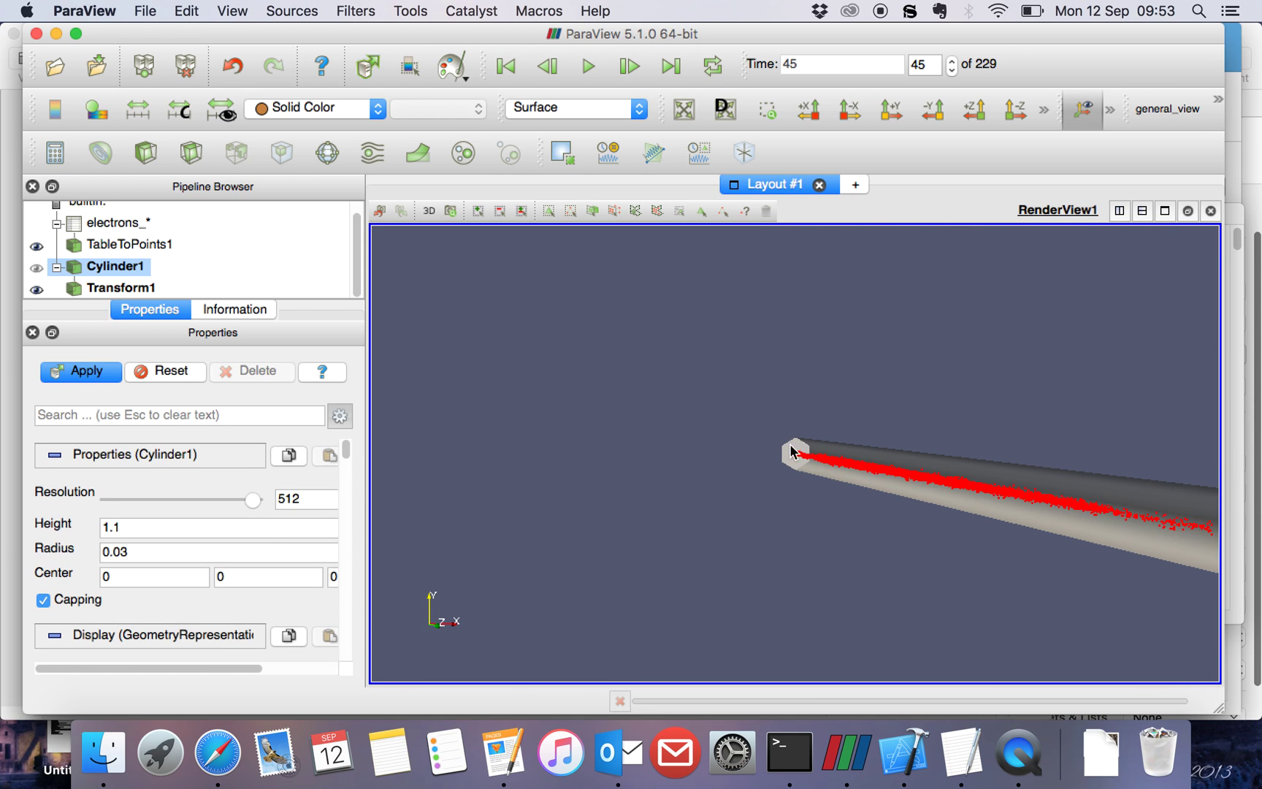
click(80, 374)
scroll(823, 495, down, 5)
drag(850, 515, 869, 515)
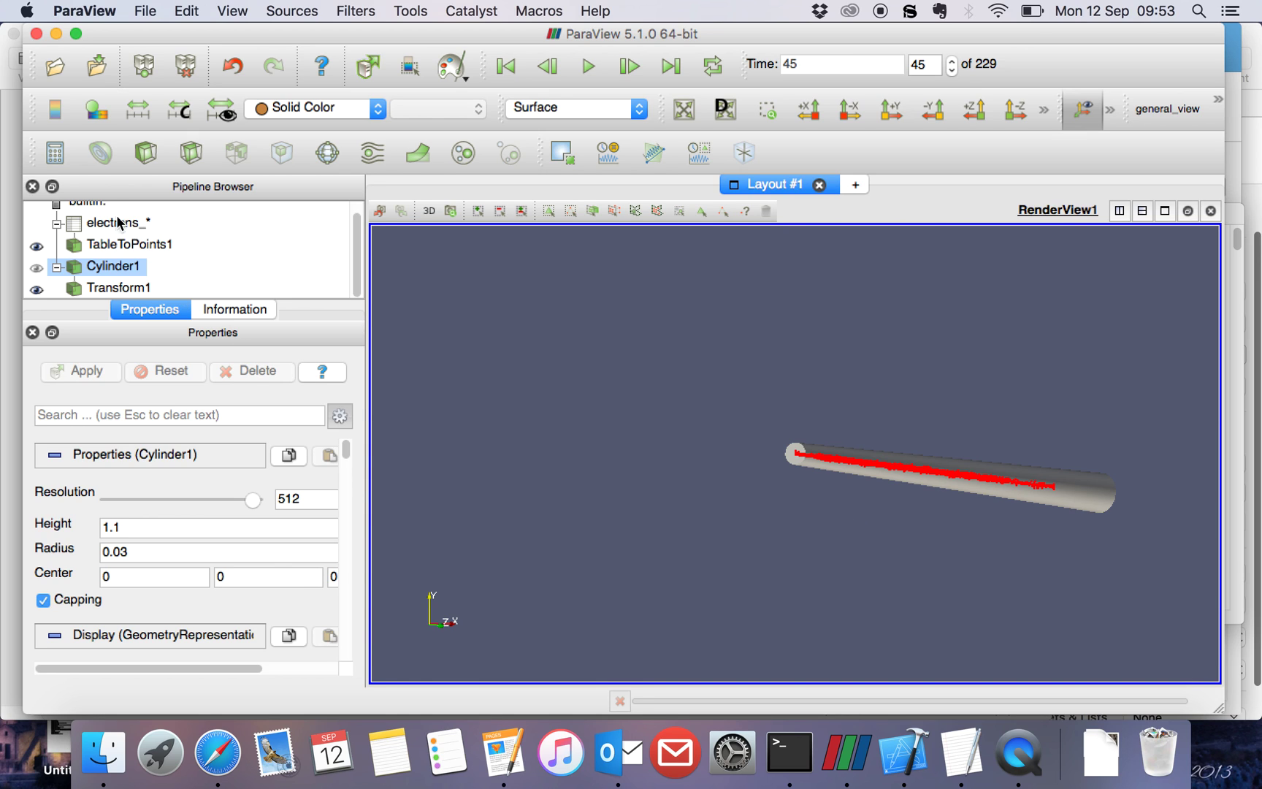
Step: Load the h2plus_..txt file series without headers and close its spreadsheet view
scroll(93, 219, up, 1)
click(91, 213)
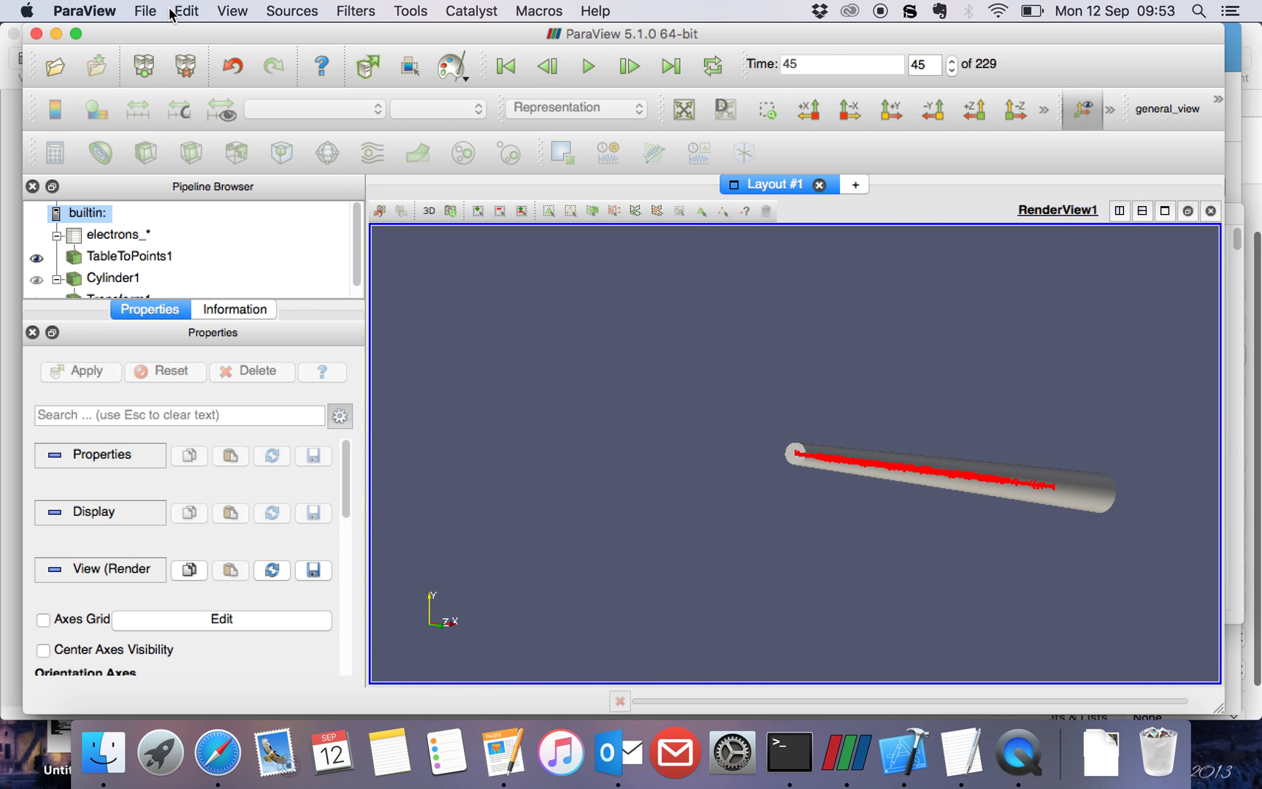
click(145, 12)
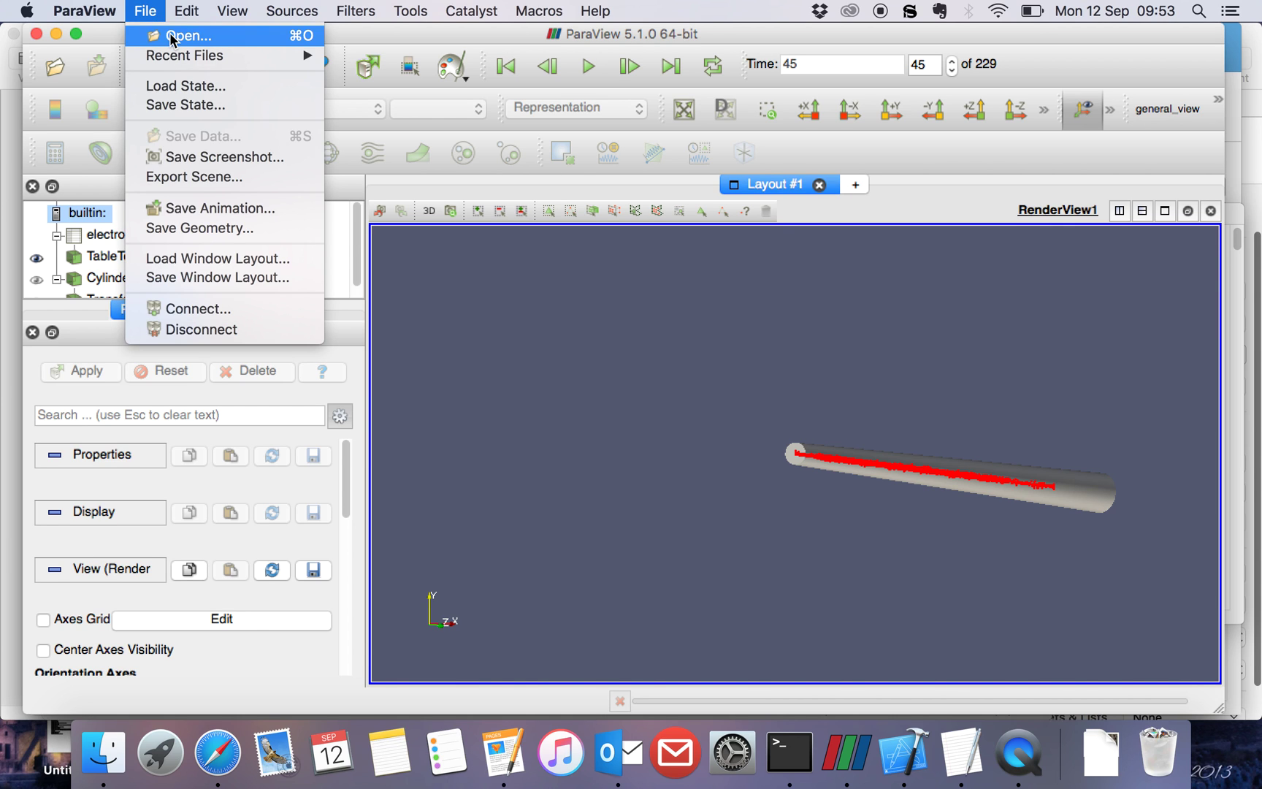
click(173, 36)
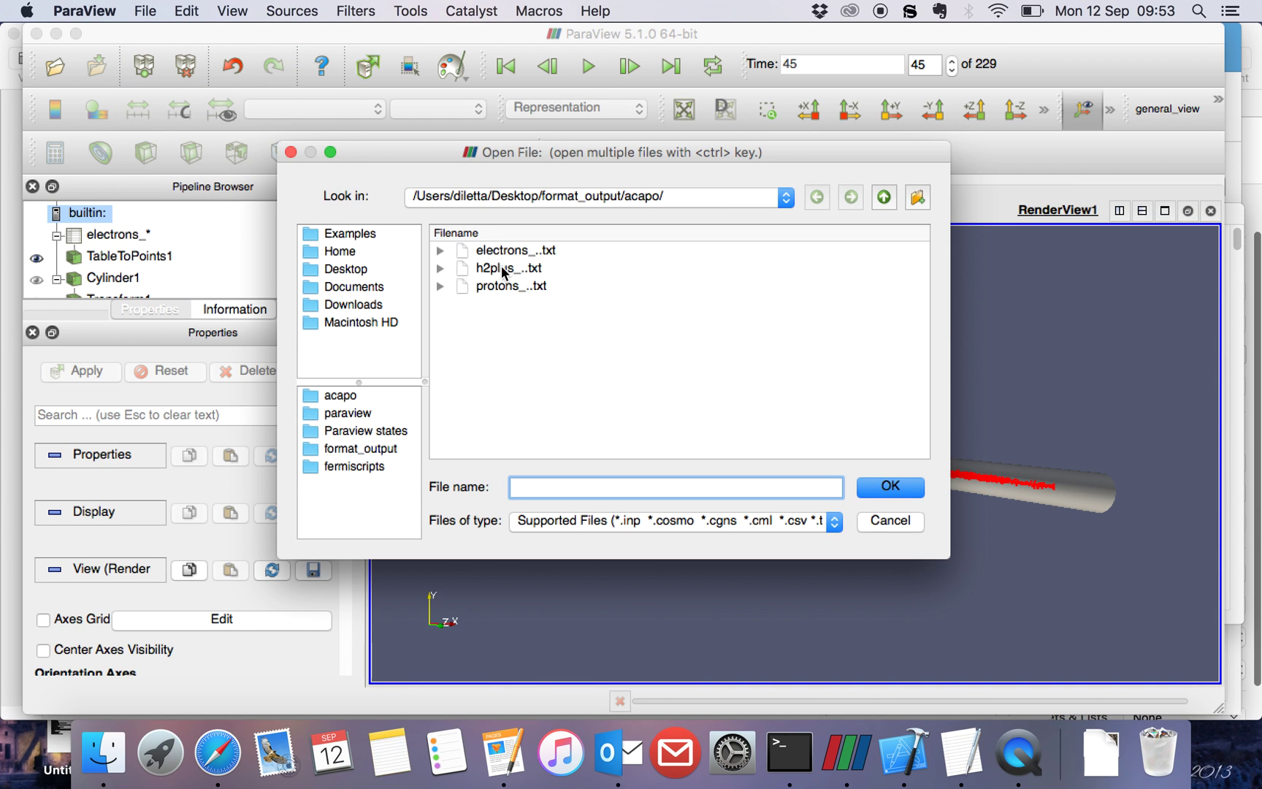
click(507, 270)
click(898, 491)
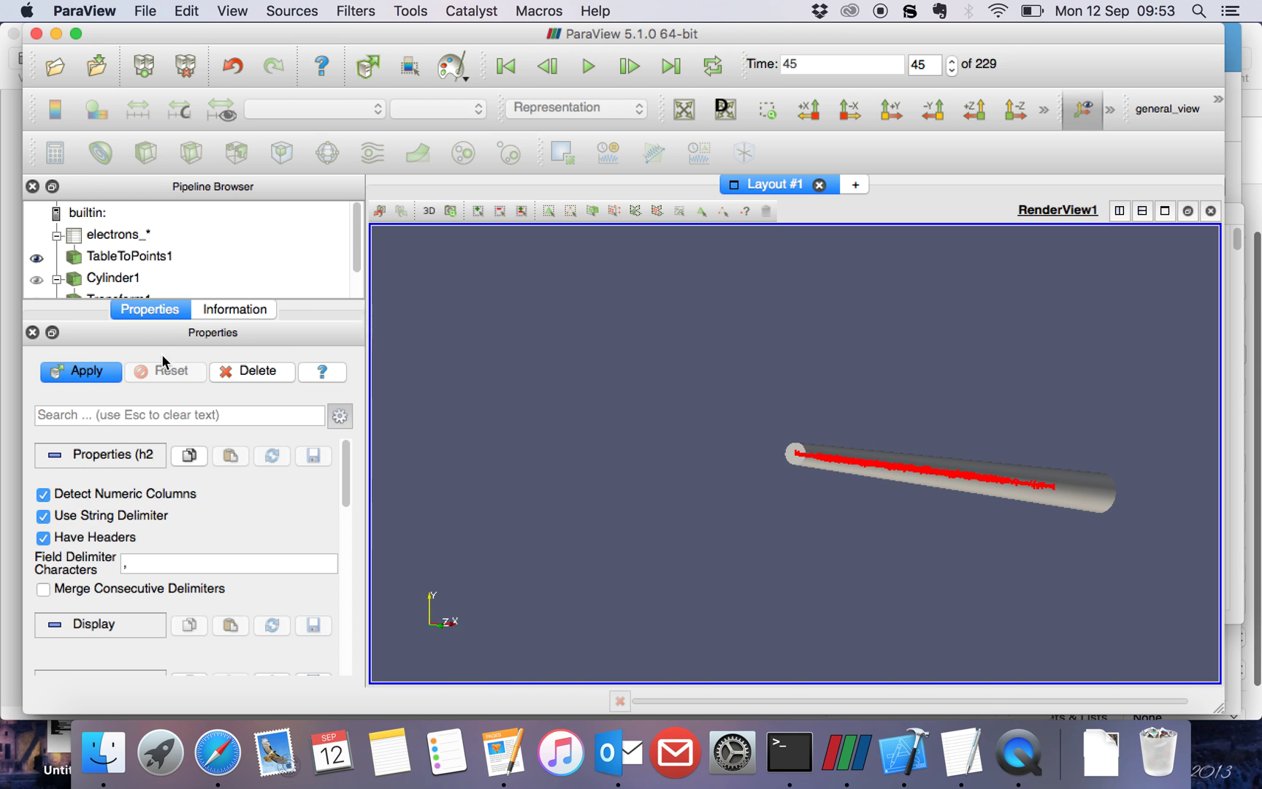
click(101, 544)
click(91, 372)
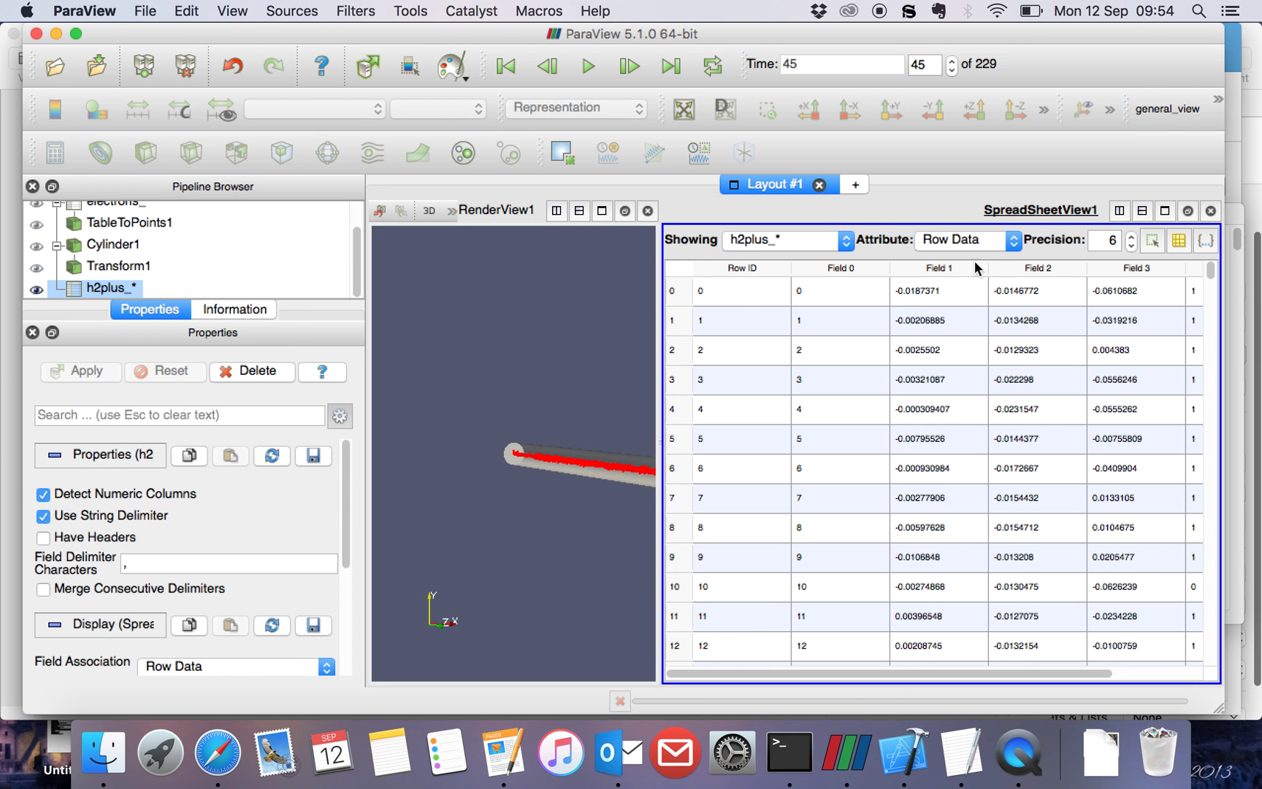
click(1211, 211)
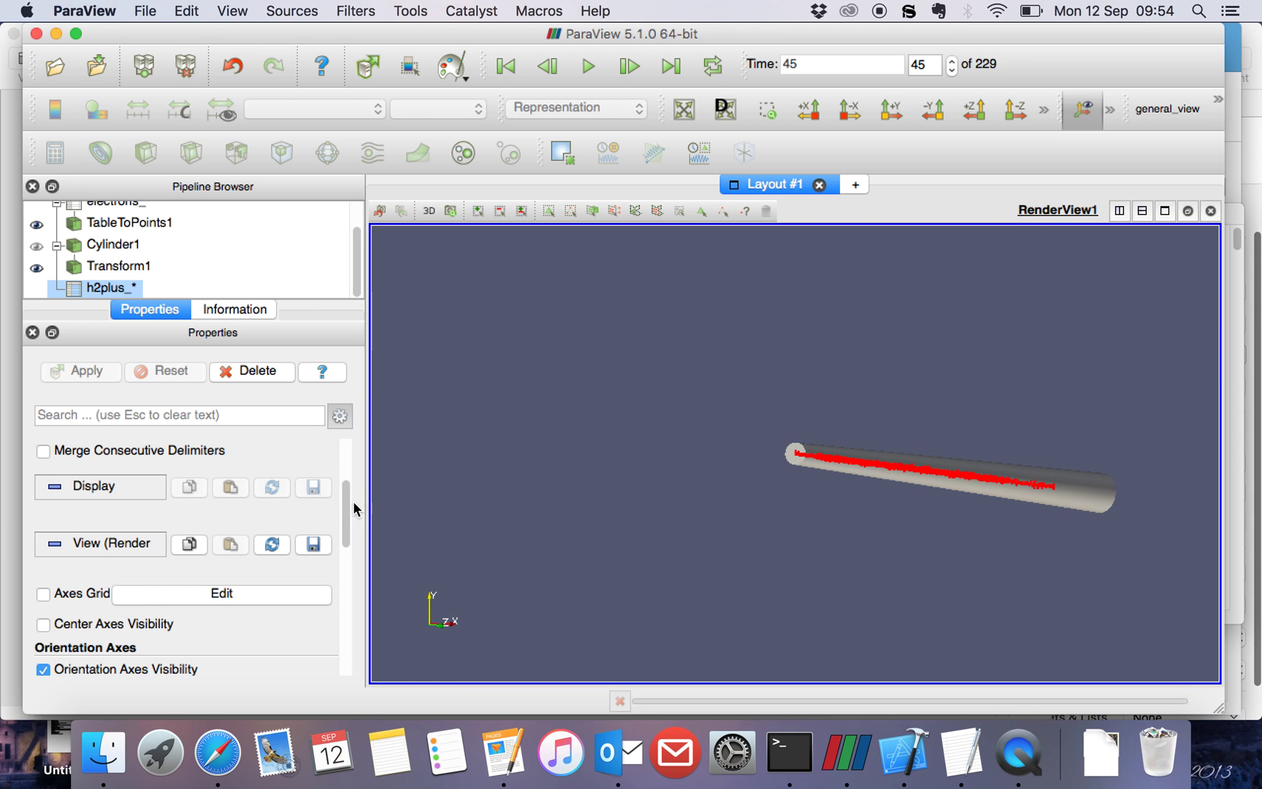
mouse_move(349, 502)
mouse_down()
mouse_move(347, 457)
mouse_move(350, 521)
mouse_up()
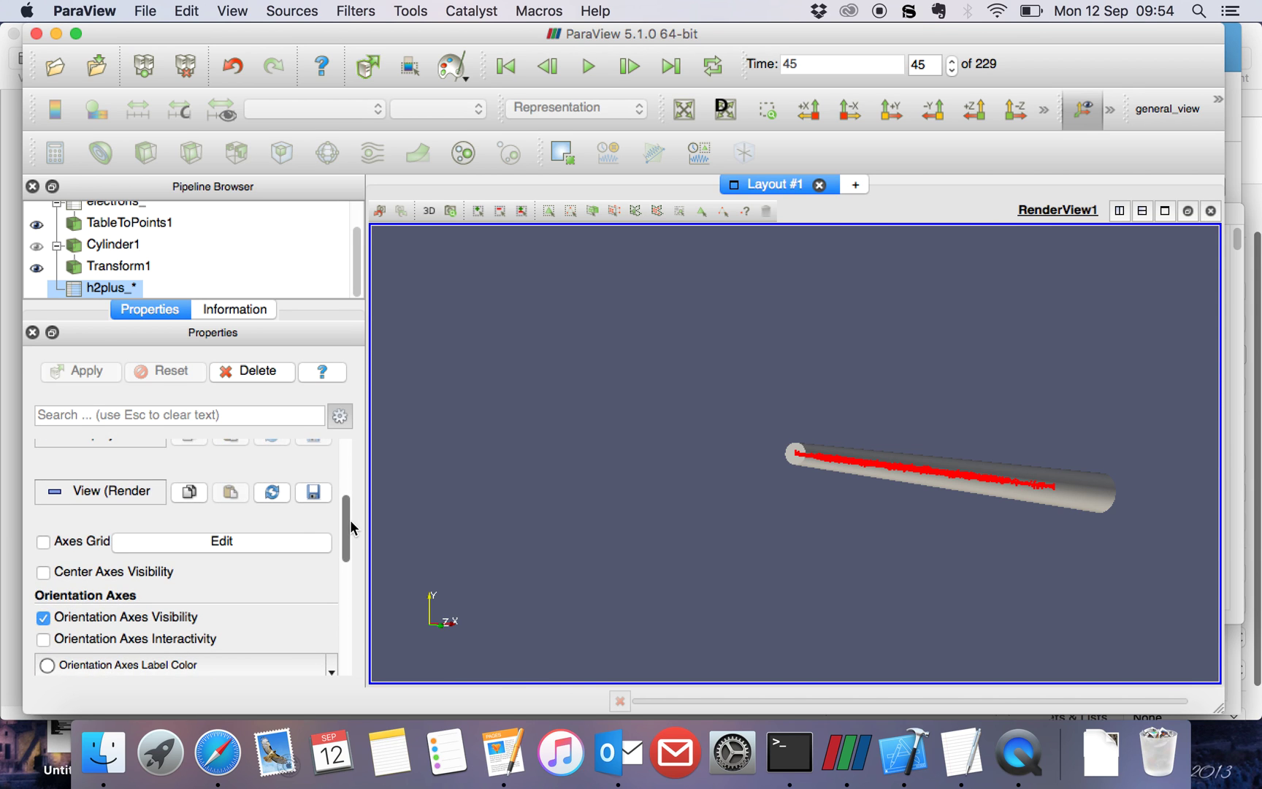
click(43, 542)
click(43, 542)
Step: Add a Table To Points filter to the h2plus table
click(298, 10)
click(307, 35)
text(ta)
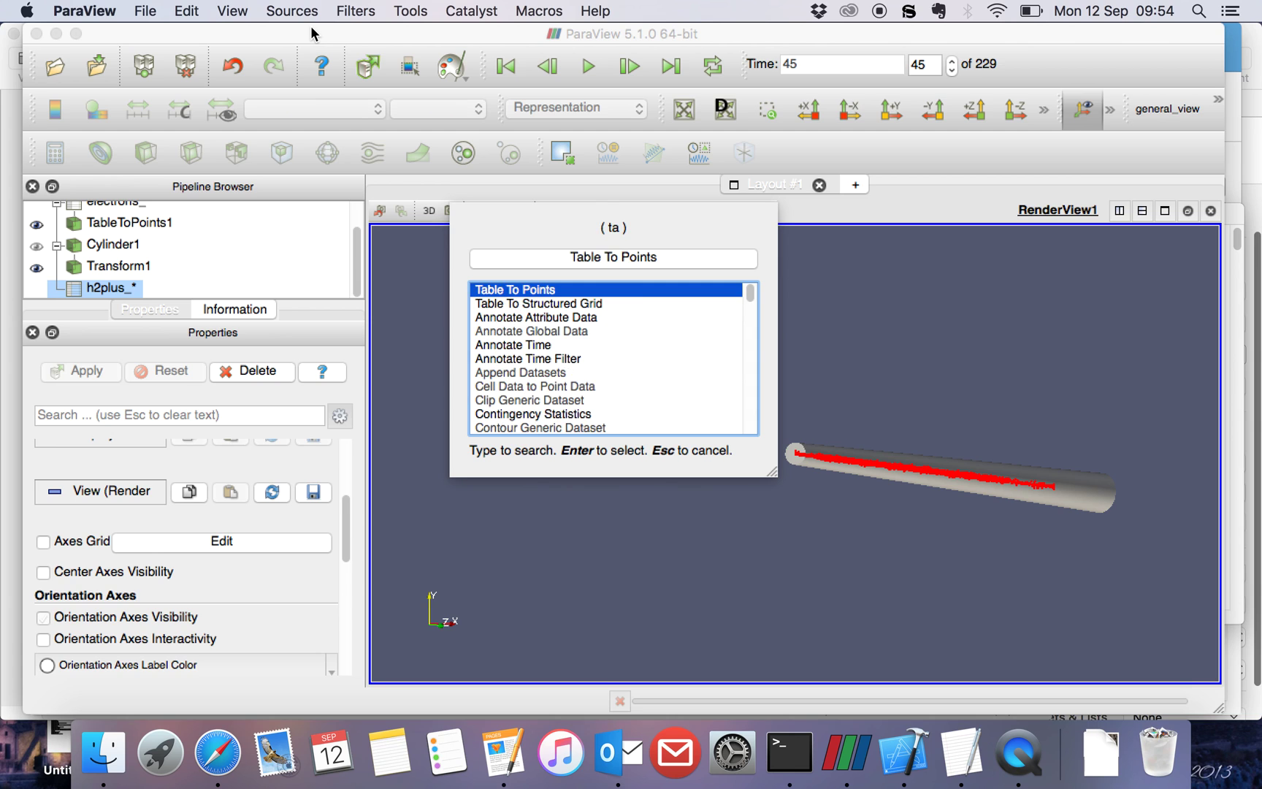
key(Return)
drag(353, 259, 357, 291)
drag(353, 523, 339, 469)
Step: Map the h2plus points' X, Y and Z columns to Field 1, Field 2 and Field 3, keep all data arrays and apply
click(193, 492)
click(198, 515)
click(198, 527)
click(199, 556)
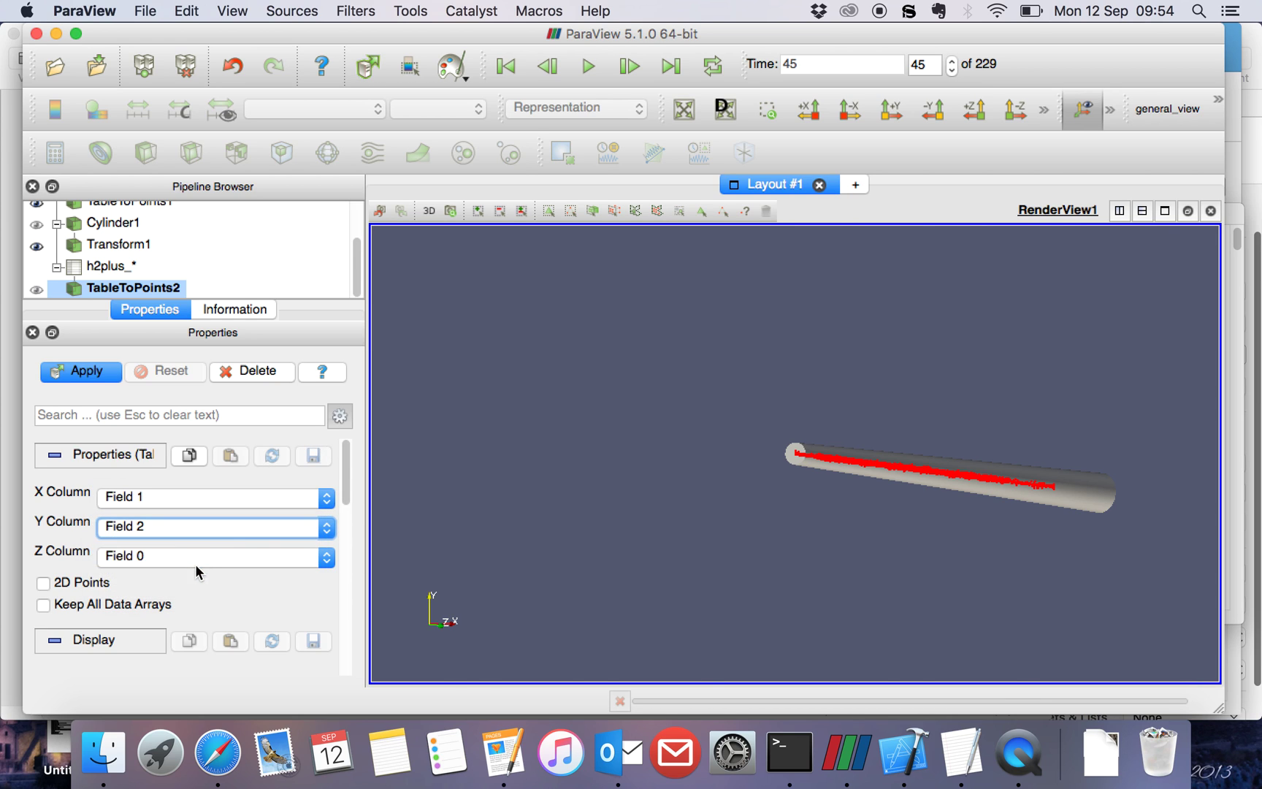
click(196, 562)
click(193, 599)
click(109, 608)
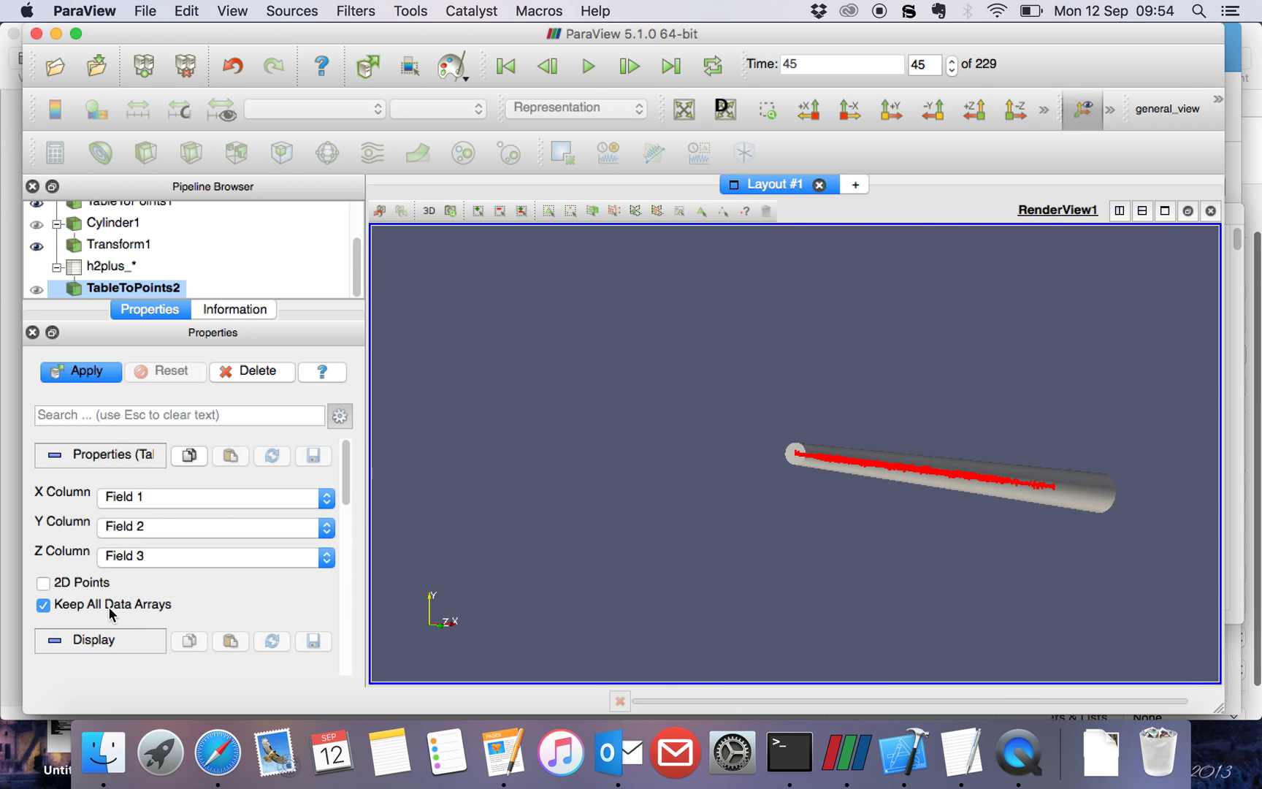
click(70, 373)
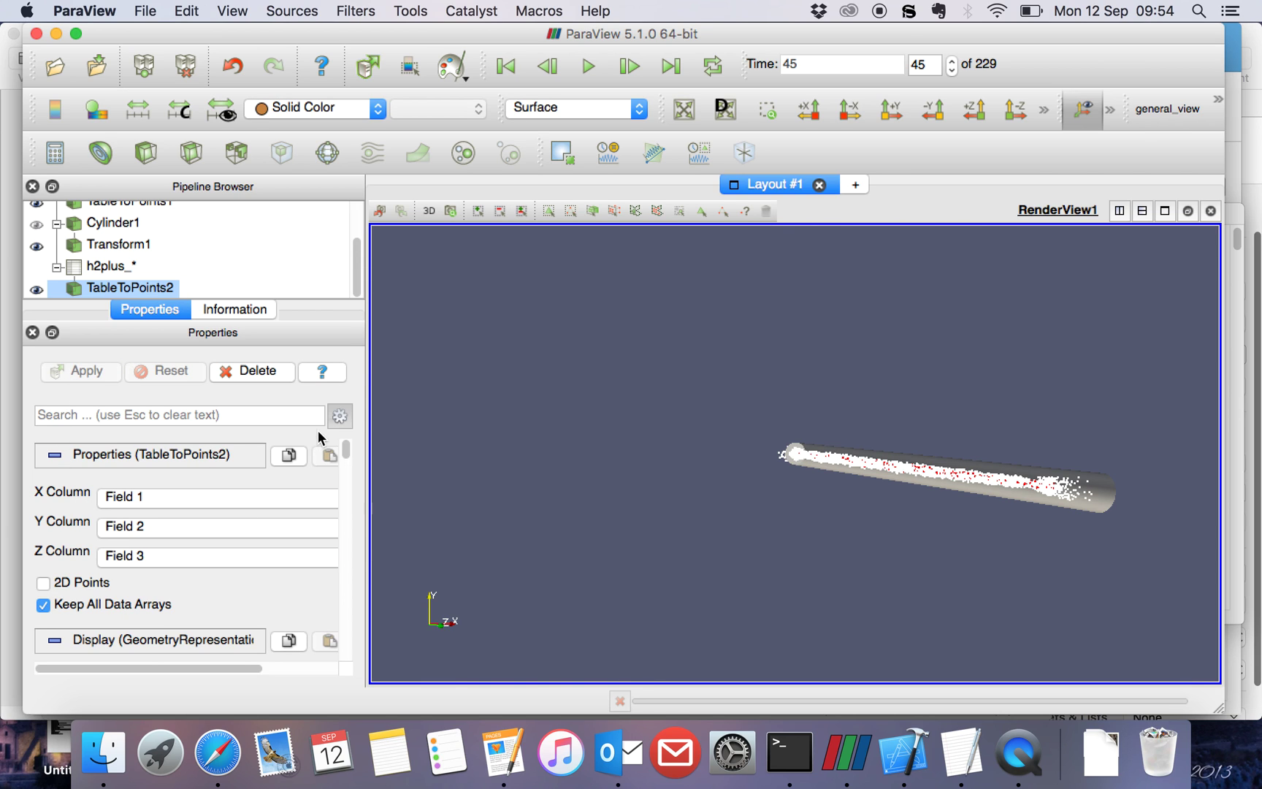
Step: Change the solid color of the h2plus points to pure blue (0, 0, 255)
scroll(350, 448, down, 5)
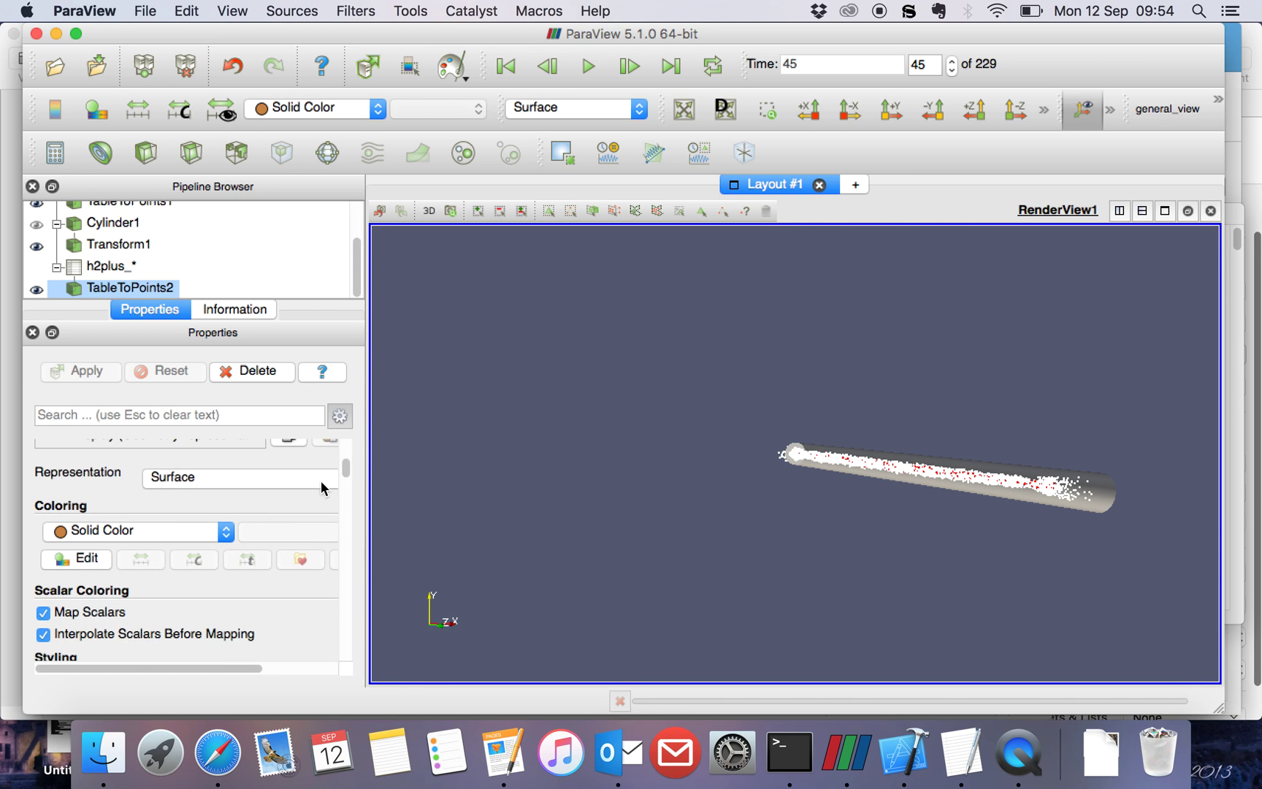
click(87, 559)
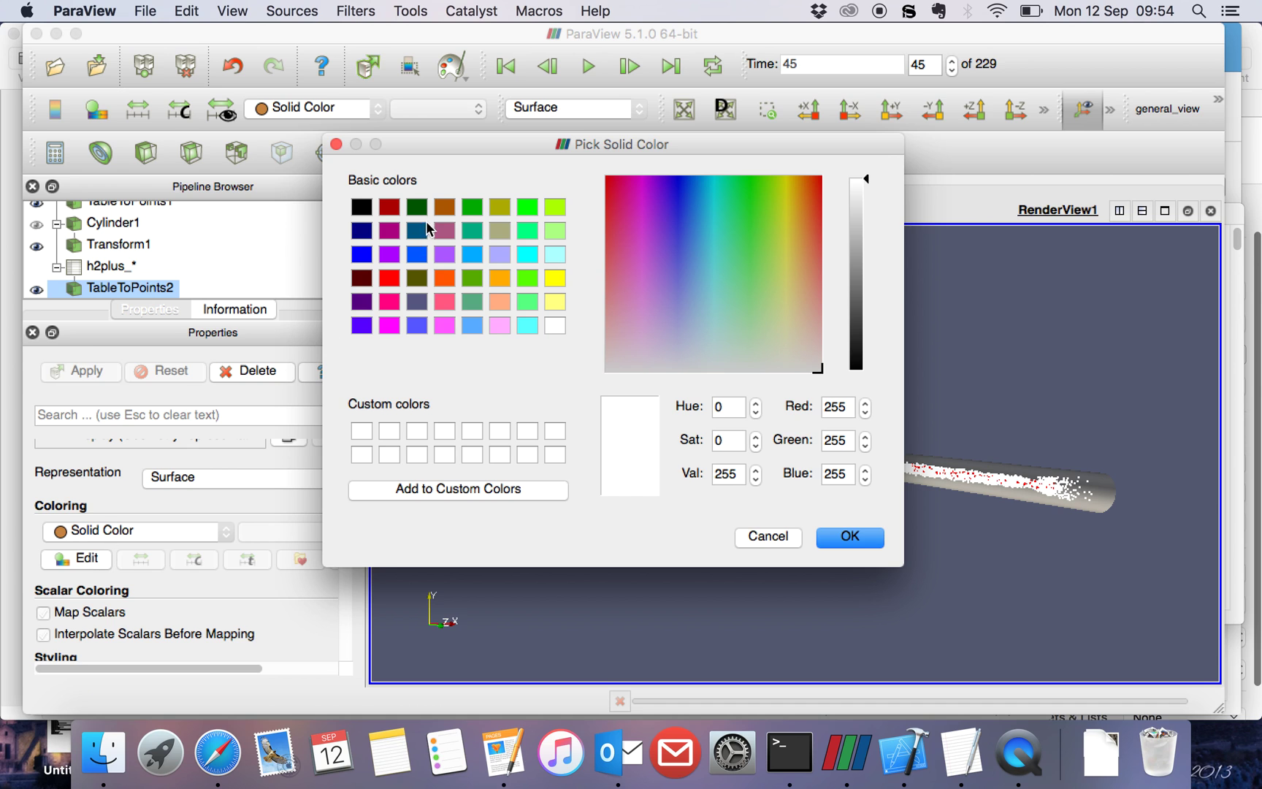
click(363, 257)
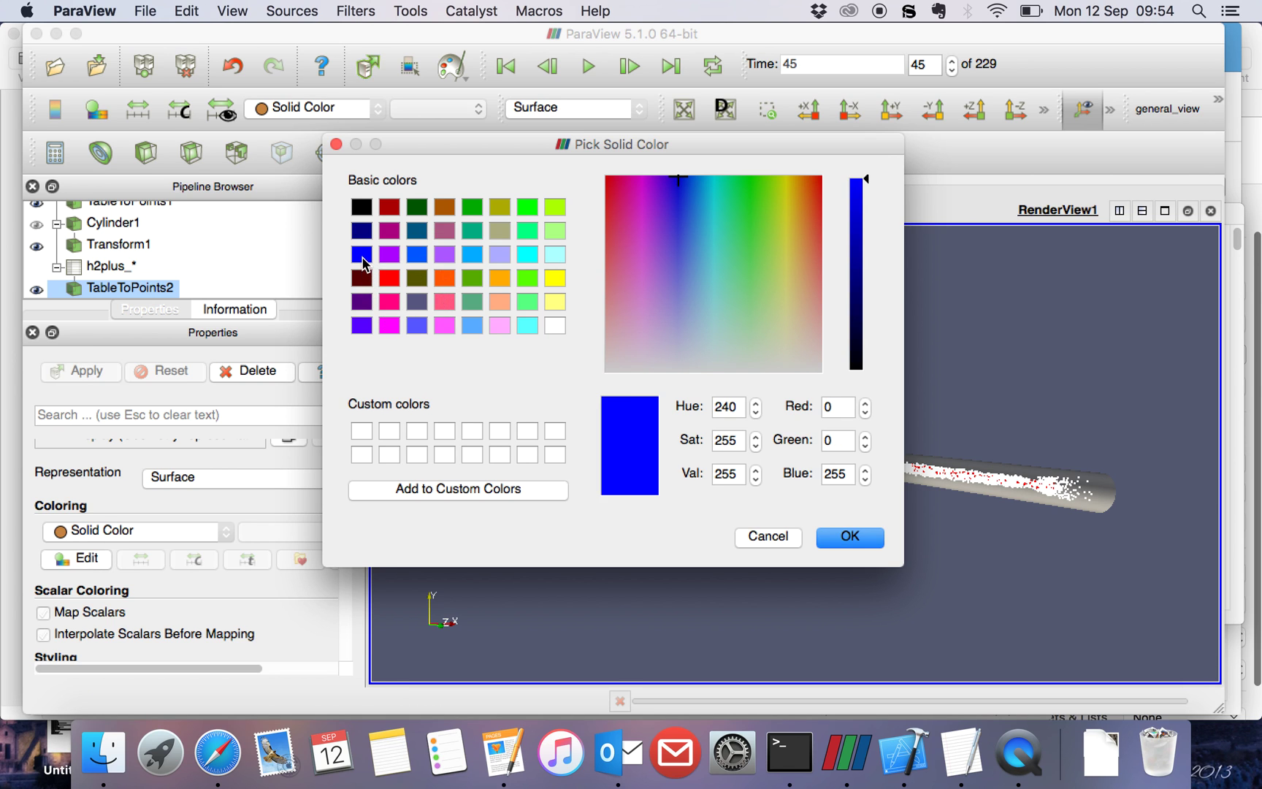
click(863, 541)
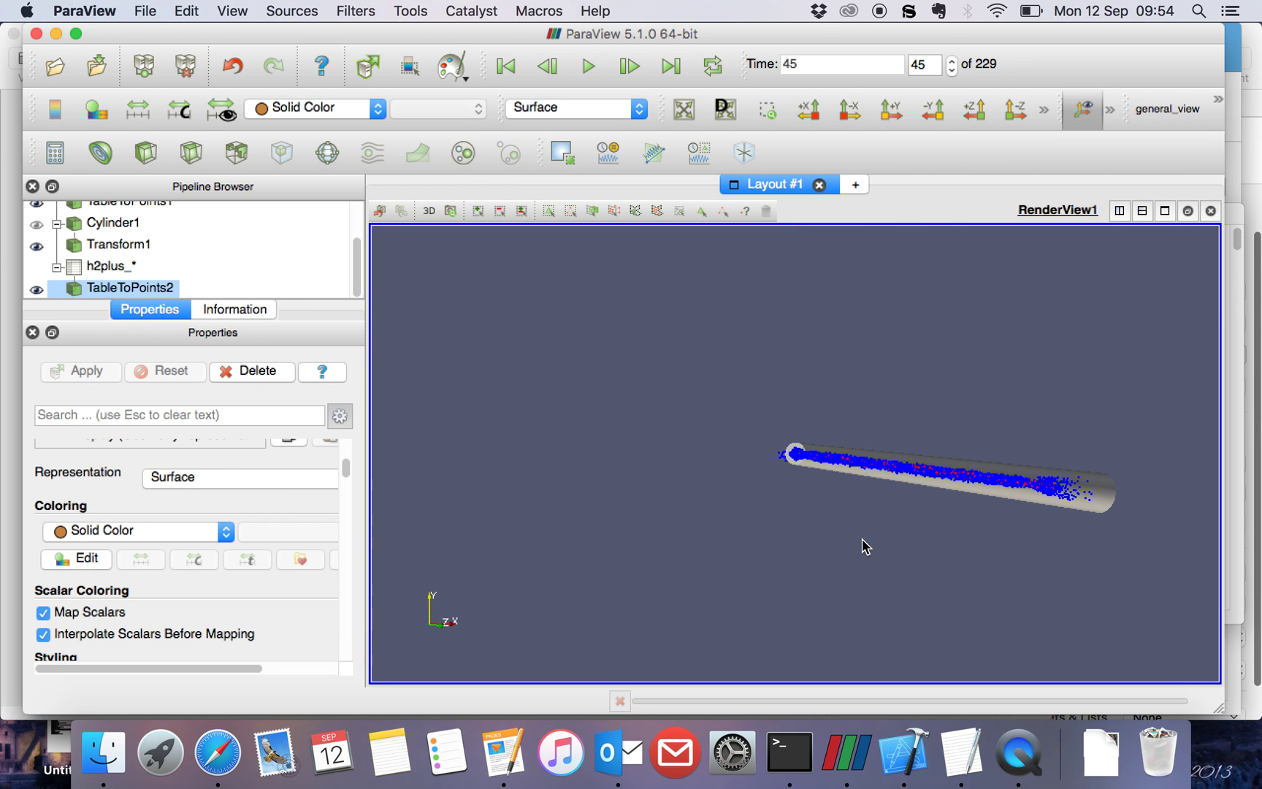
Step: Add a Clip filter to the h2plus points
click(293, 11)
click(317, 35)
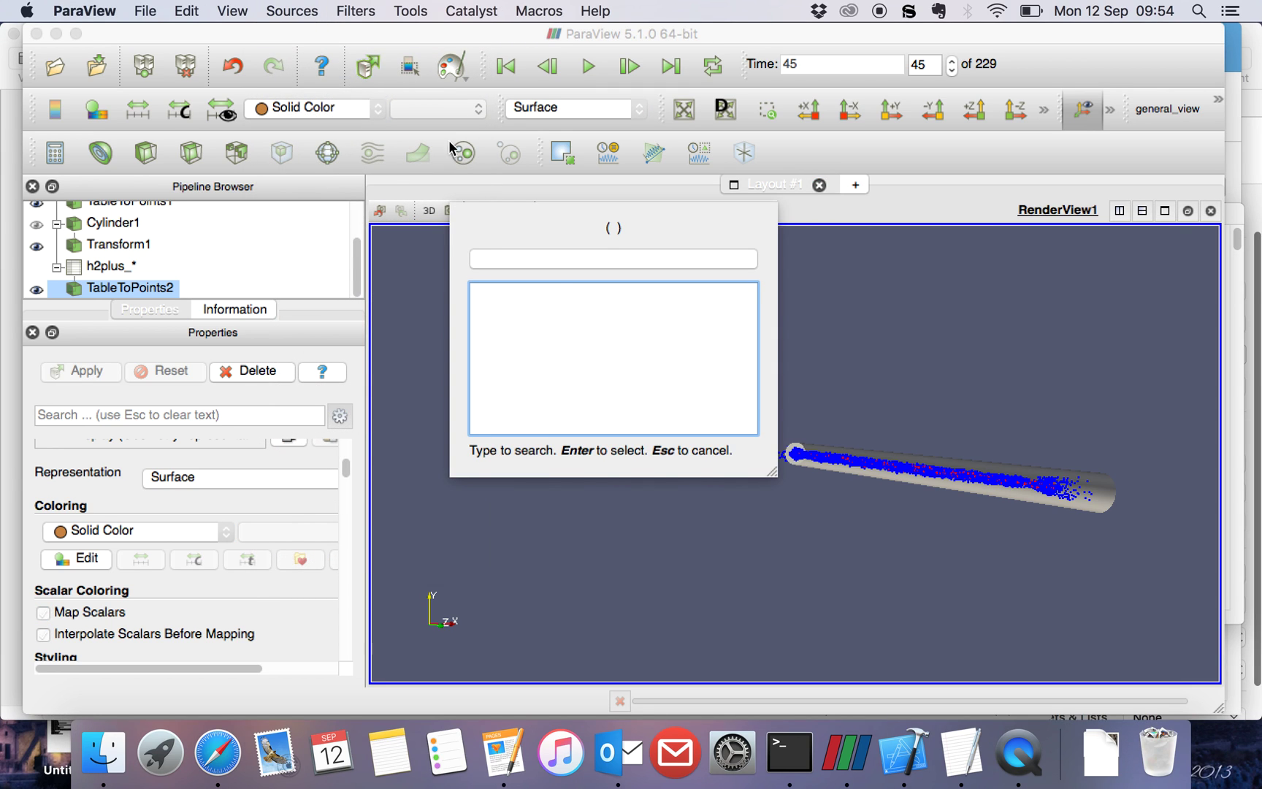
text(clip)
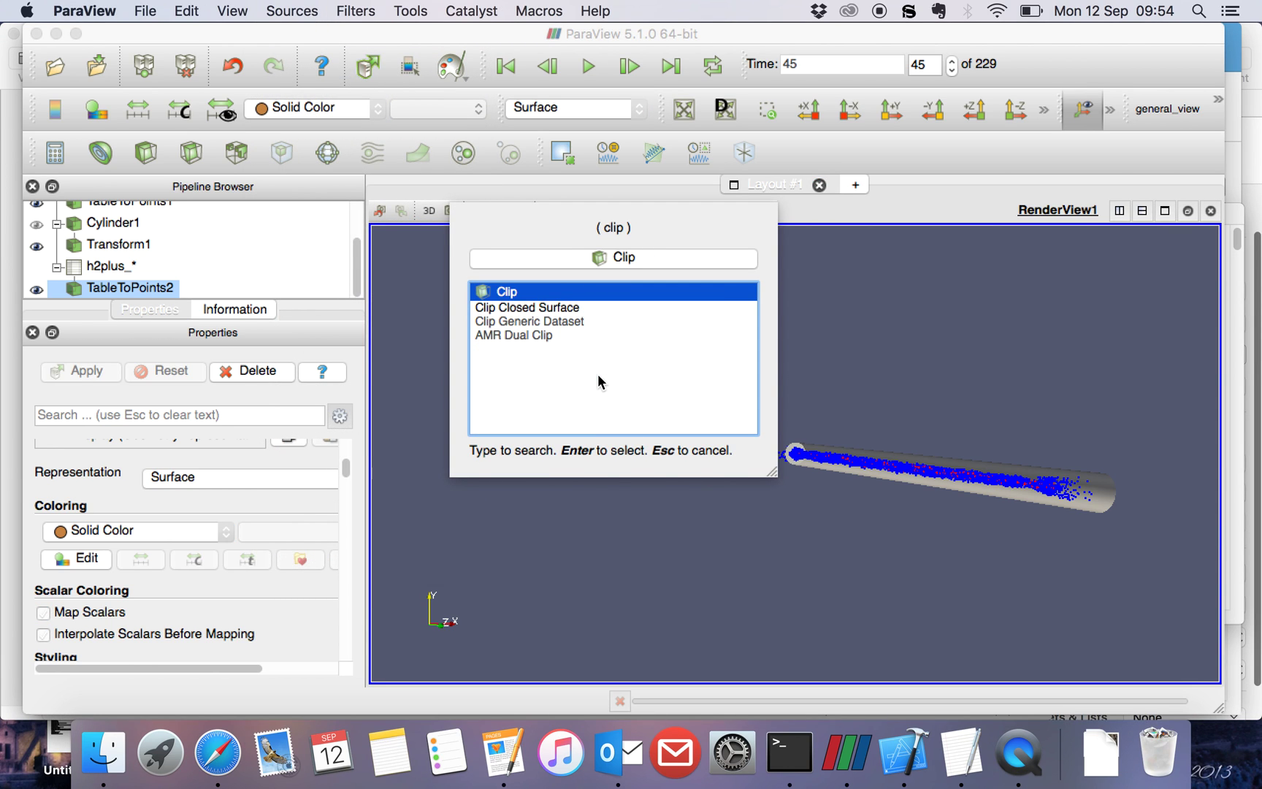
key(Return)
Step: Set the h2plus clip to type Scalar on Field 1 with value 0 and apply it
scroll(349, 545, up, 5)
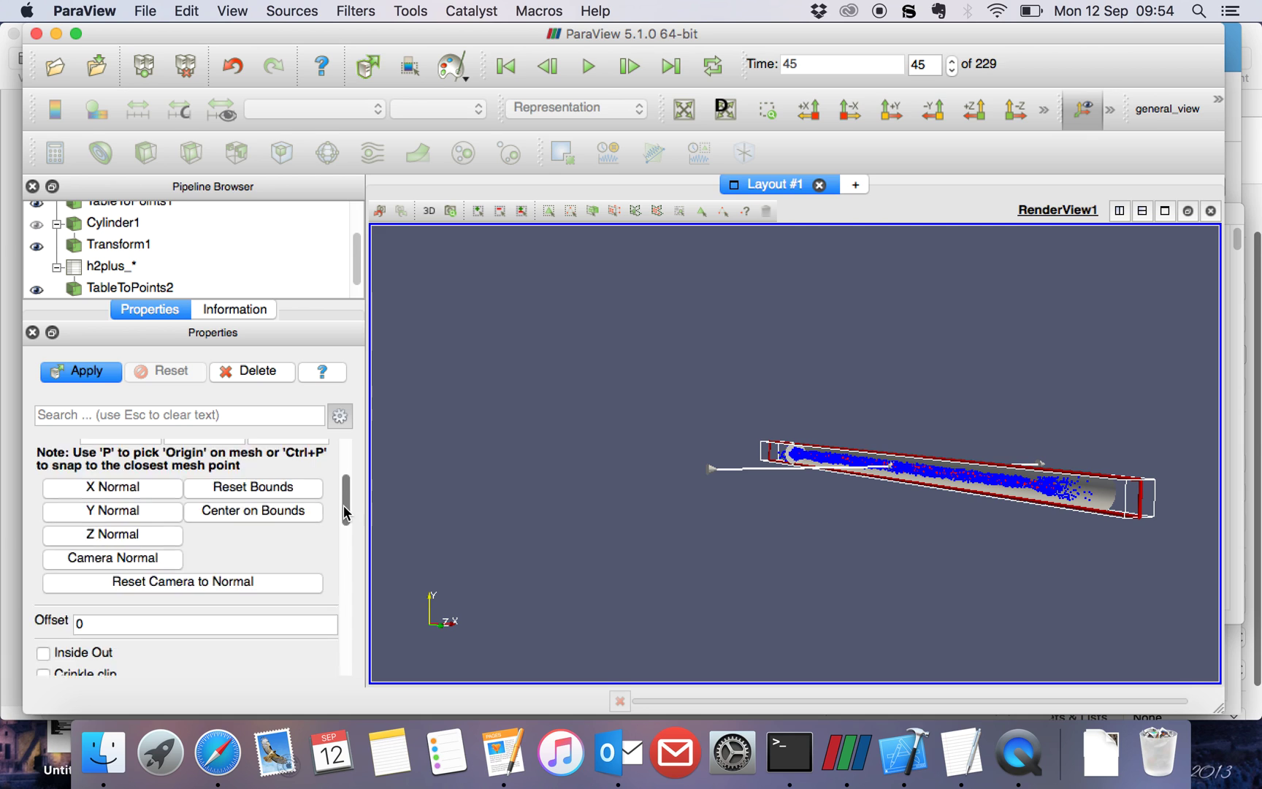
click(230, 499)
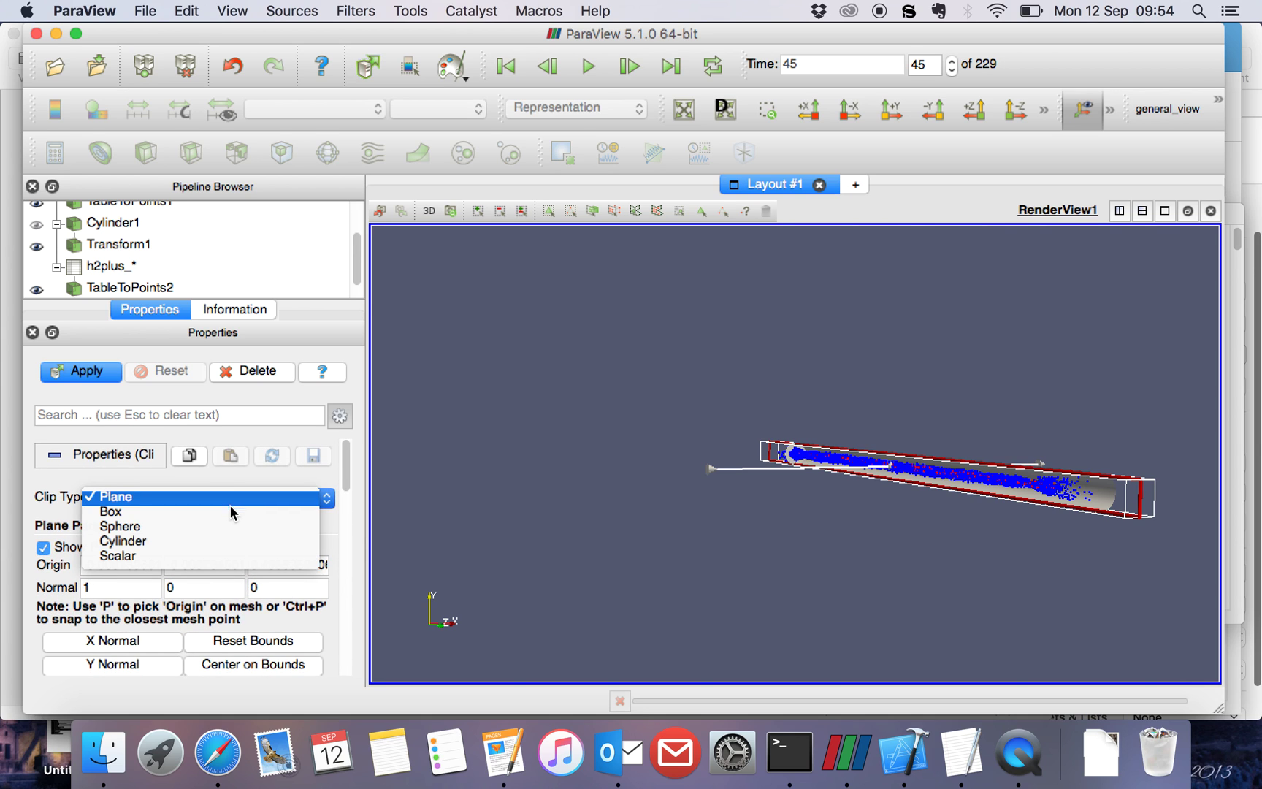
click(232, 555)
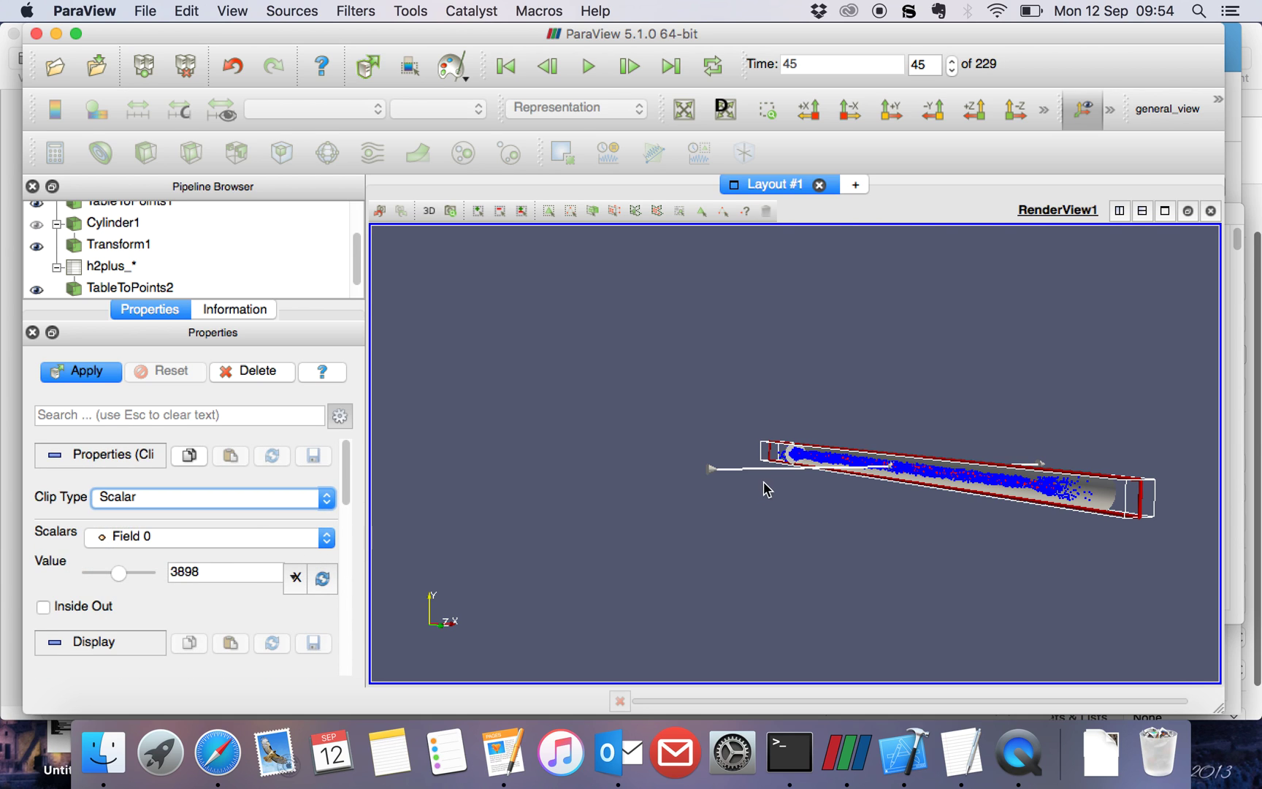
scroll(775, 479, up, 5)
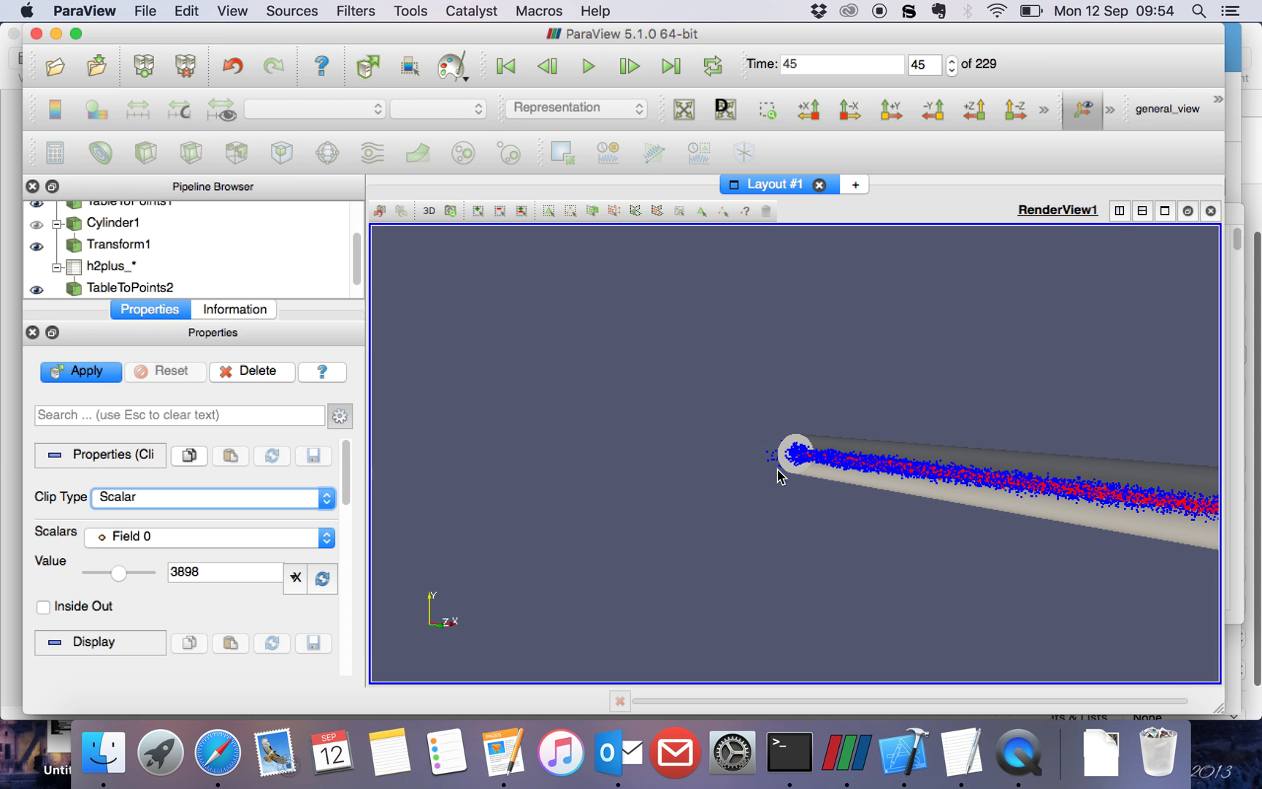
click(238, 542)
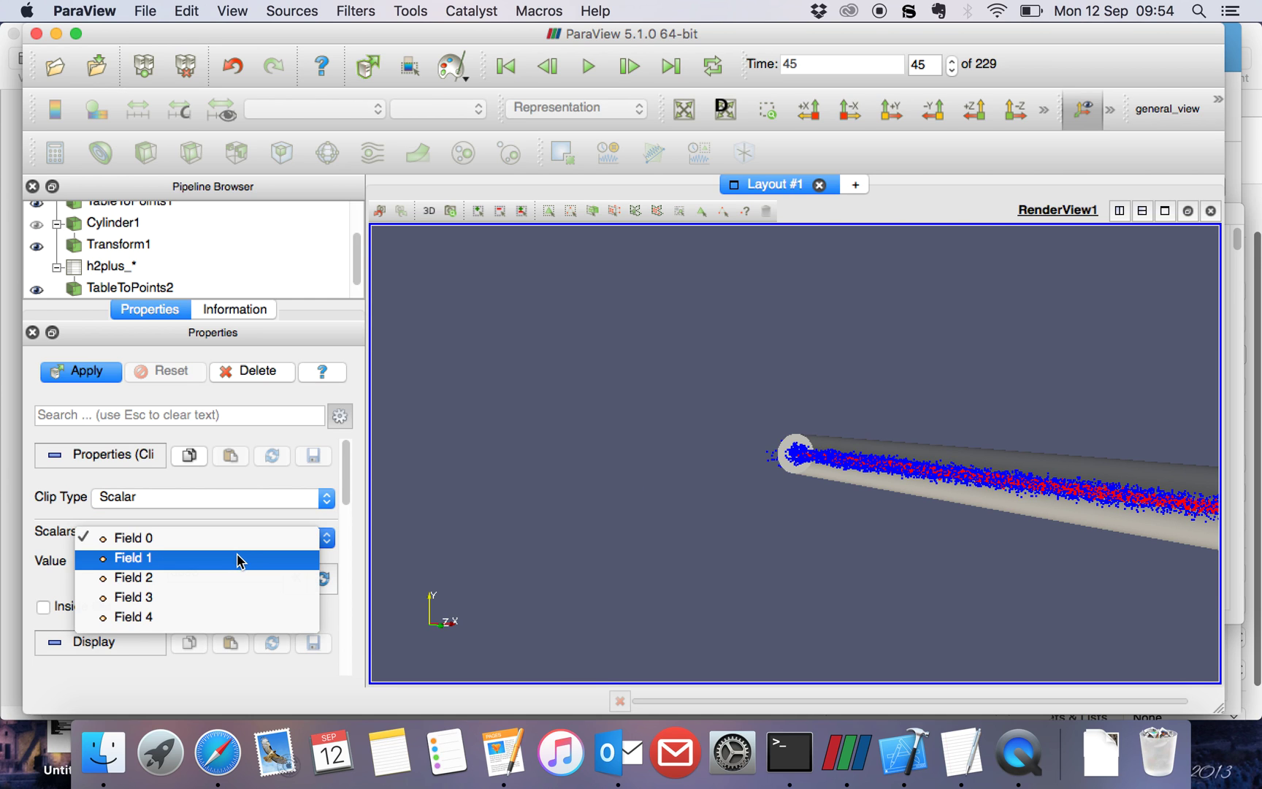
click(239, 559)
drag(209, 567, 168, 569)
text(0)
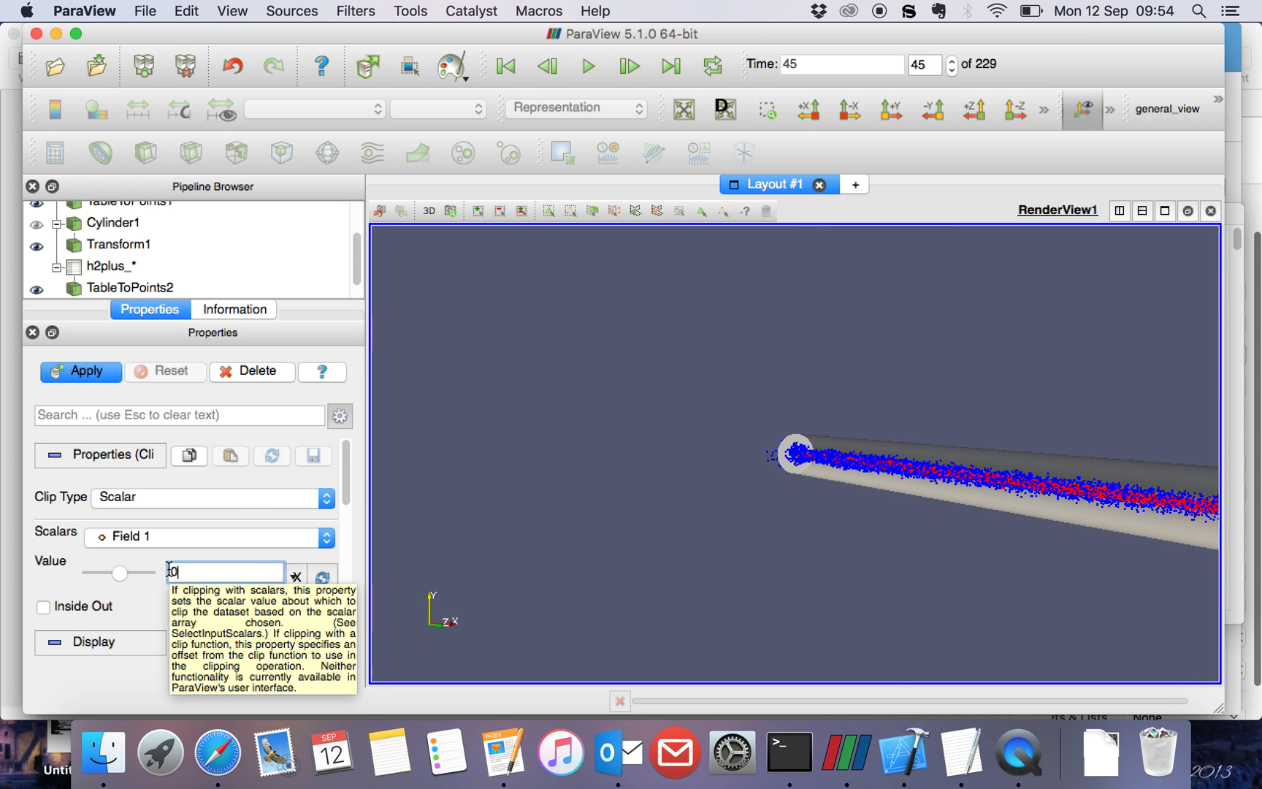
click(97, 369)
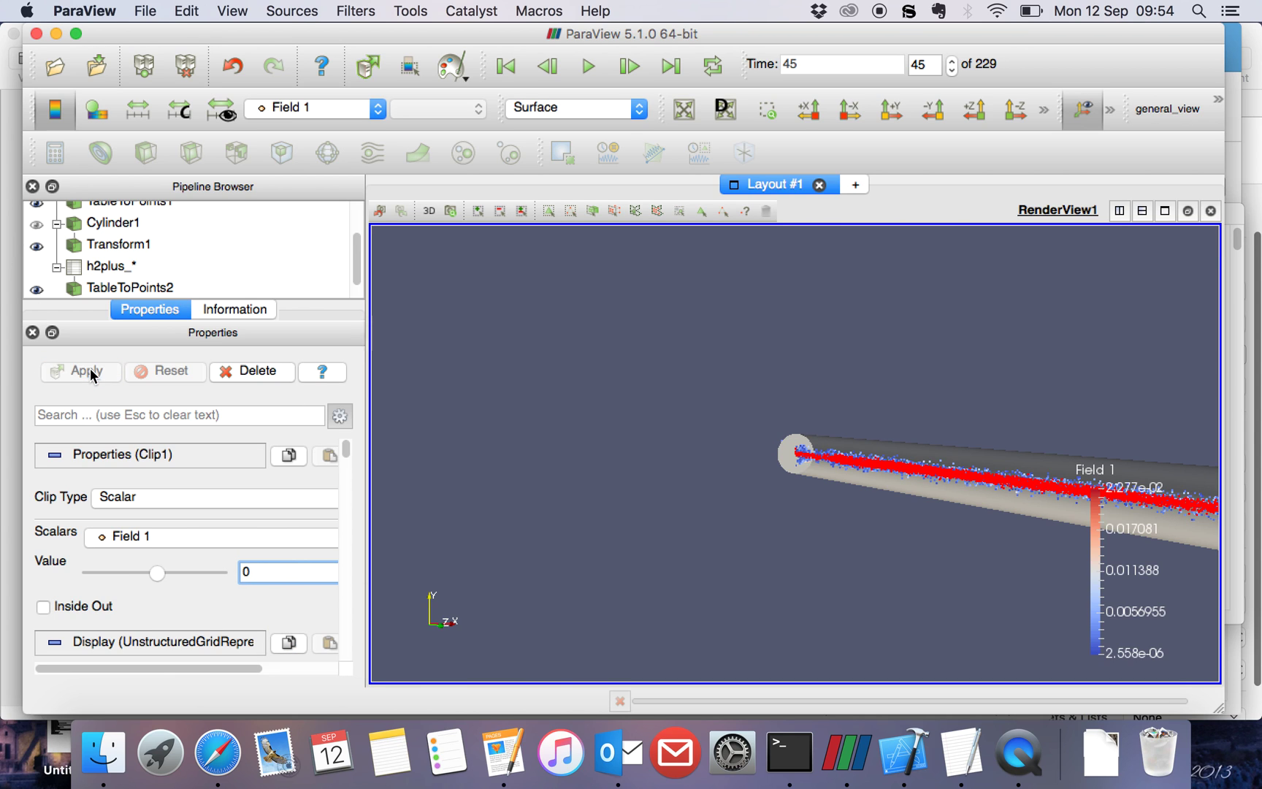
Step: Switch the clipped h2plus points to a solid color of pure blue (0, 0, 255)
scroll(917, 562, down, 5)
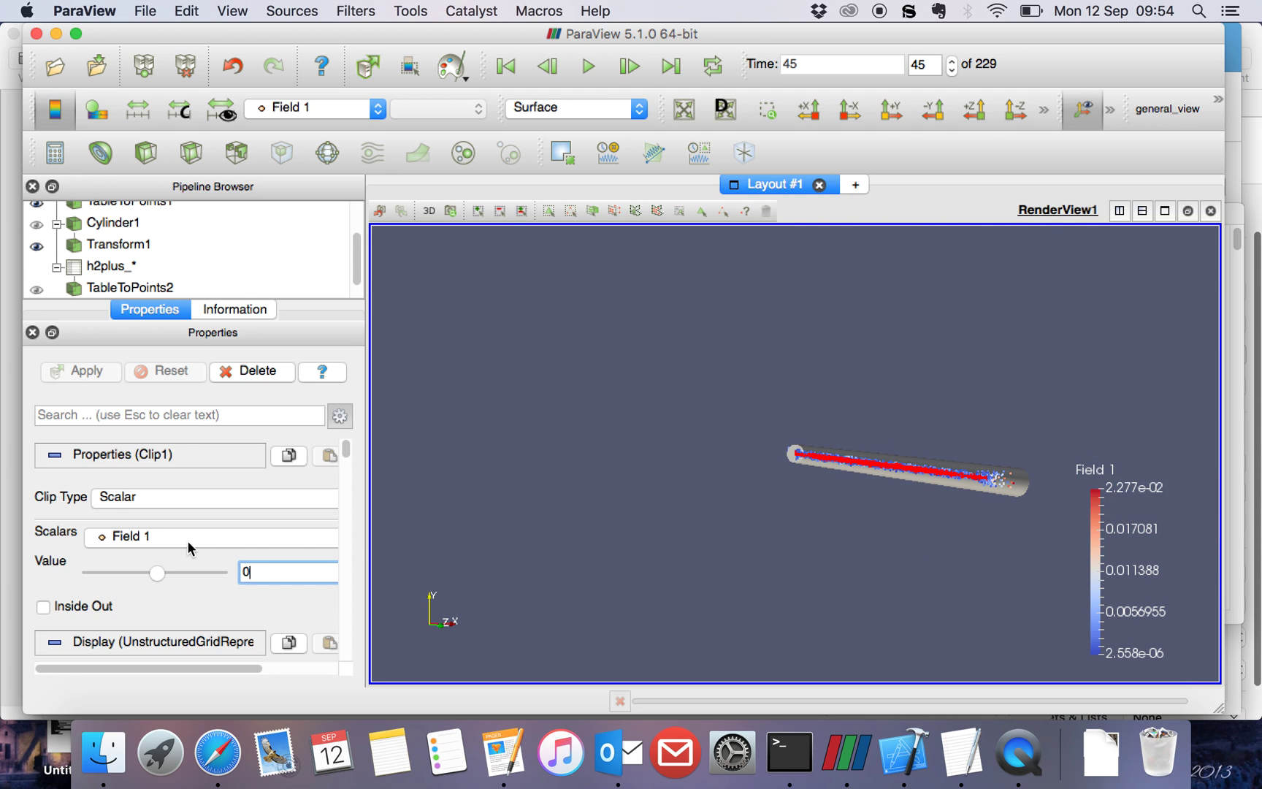
drag(345, 449, 349, 460)
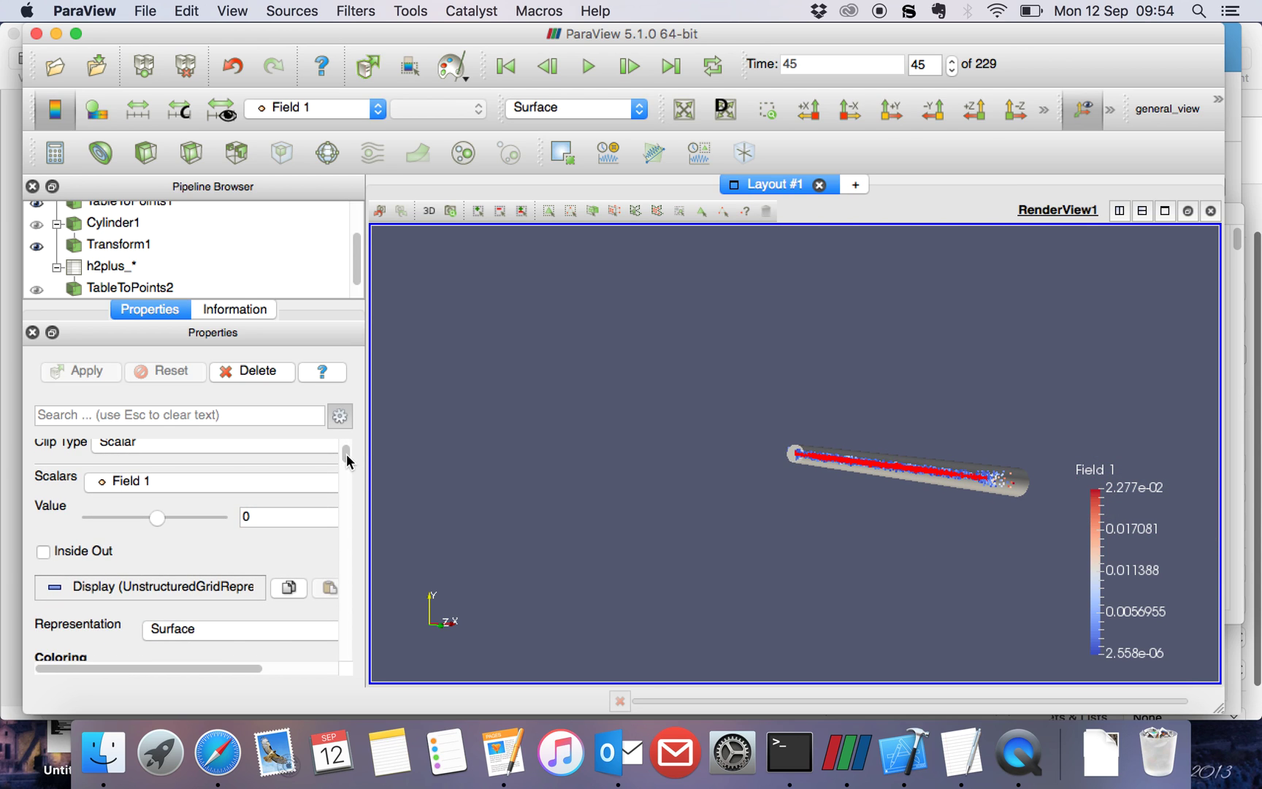
scroll(346, 463, down, 5)
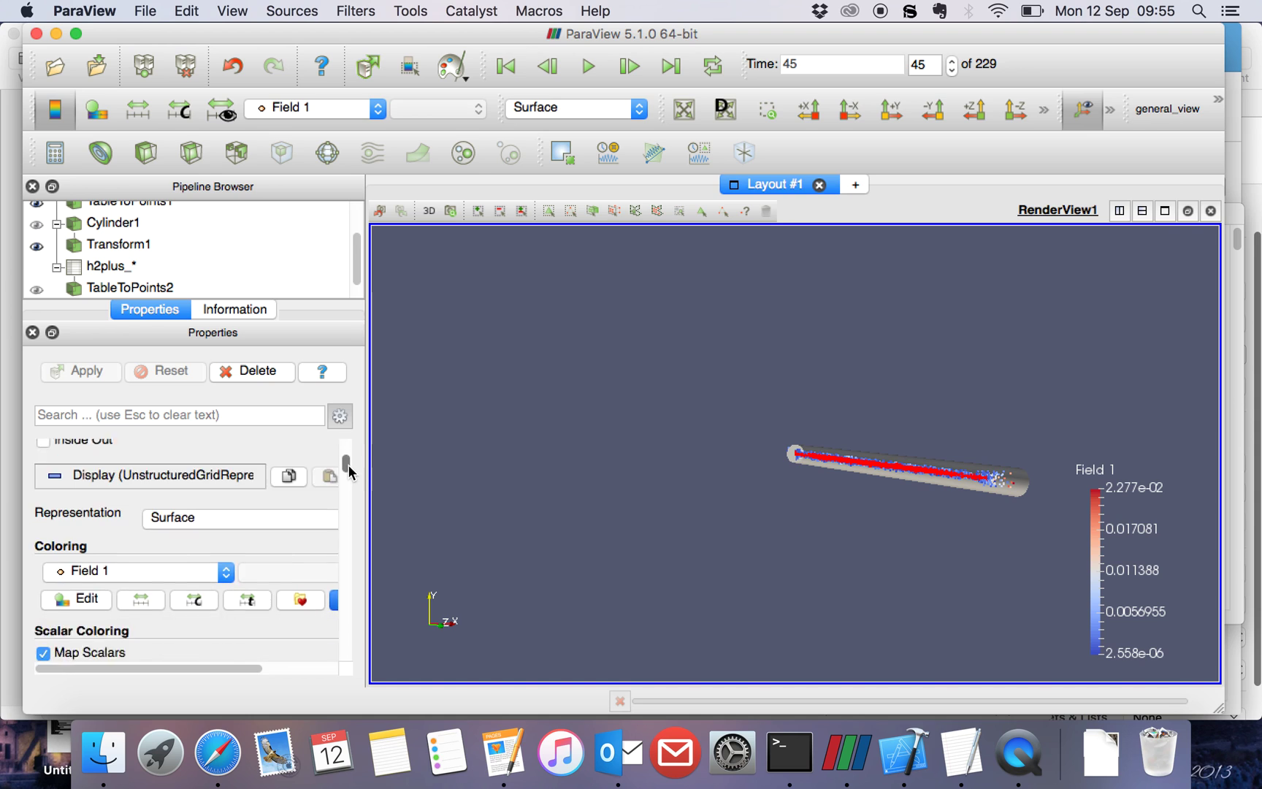
click(158, 494)
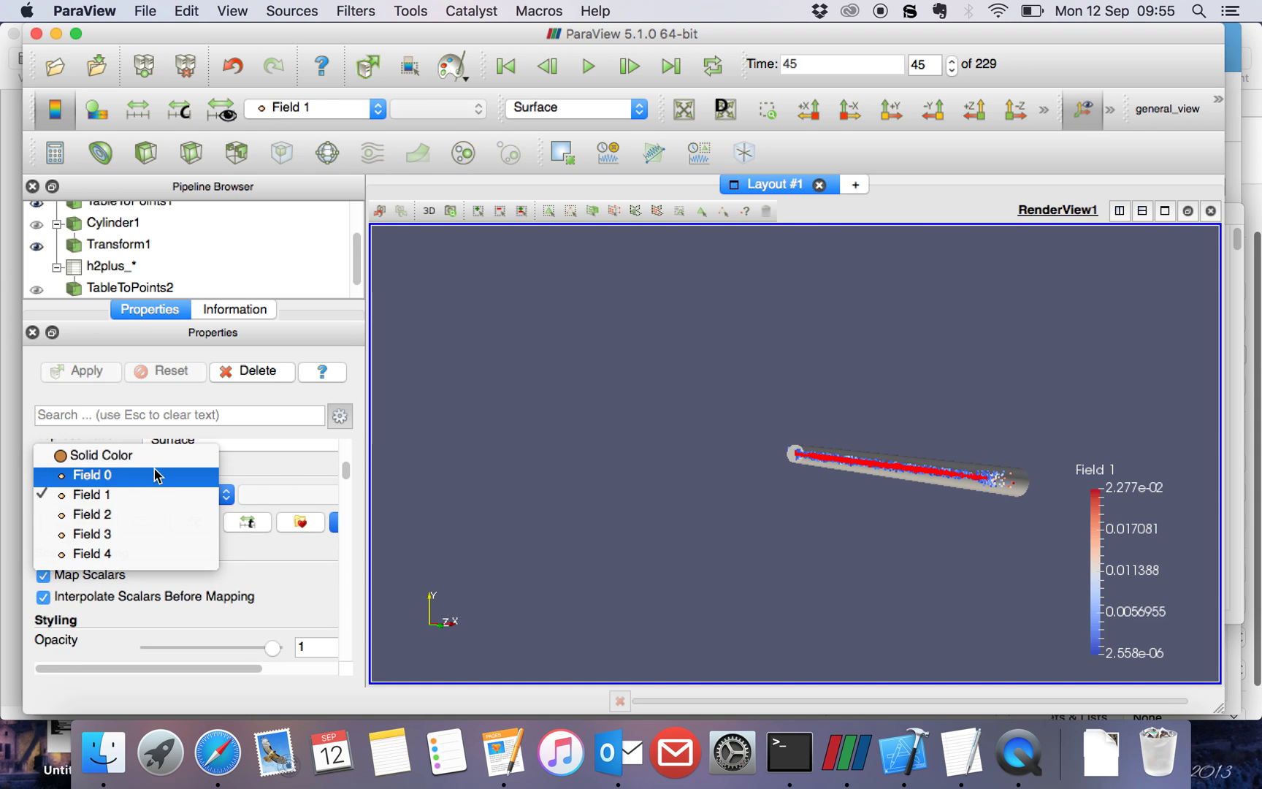
click(155, 453)
click(89, 521)
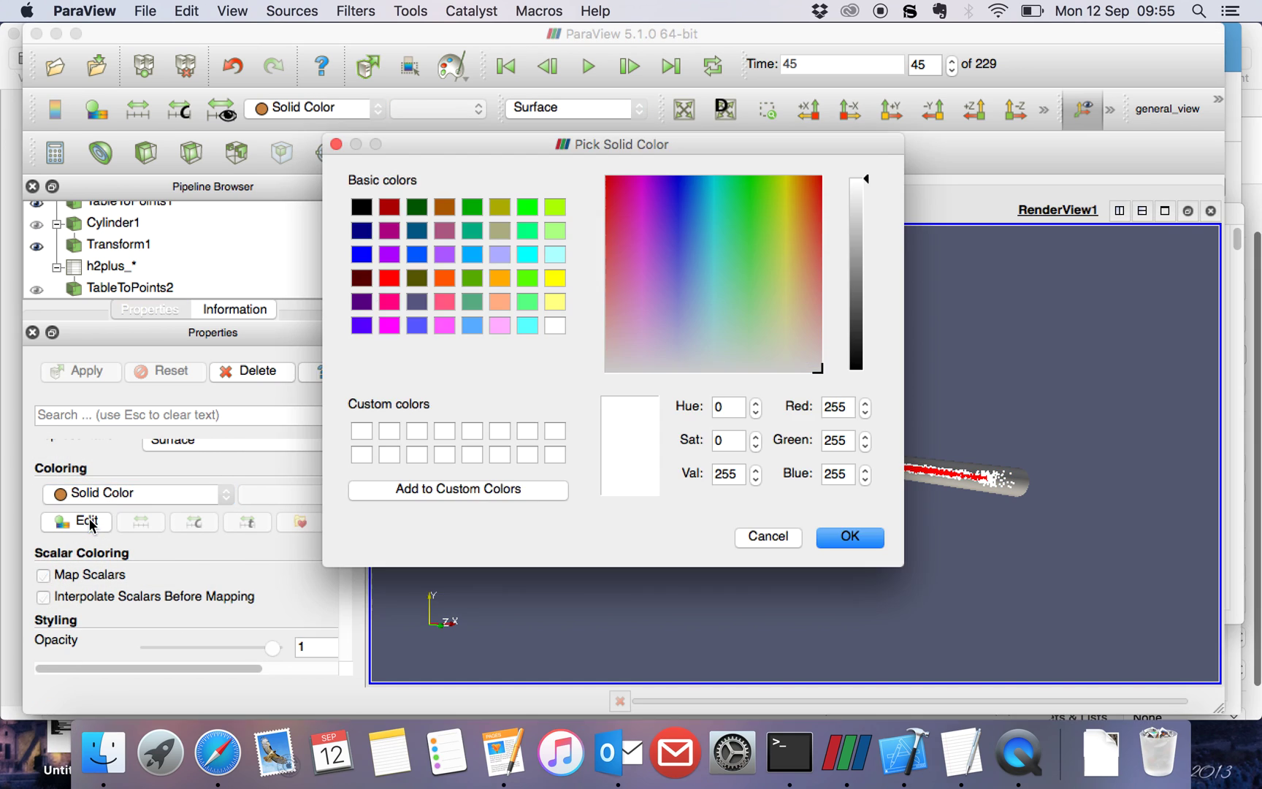
click(361, 256)
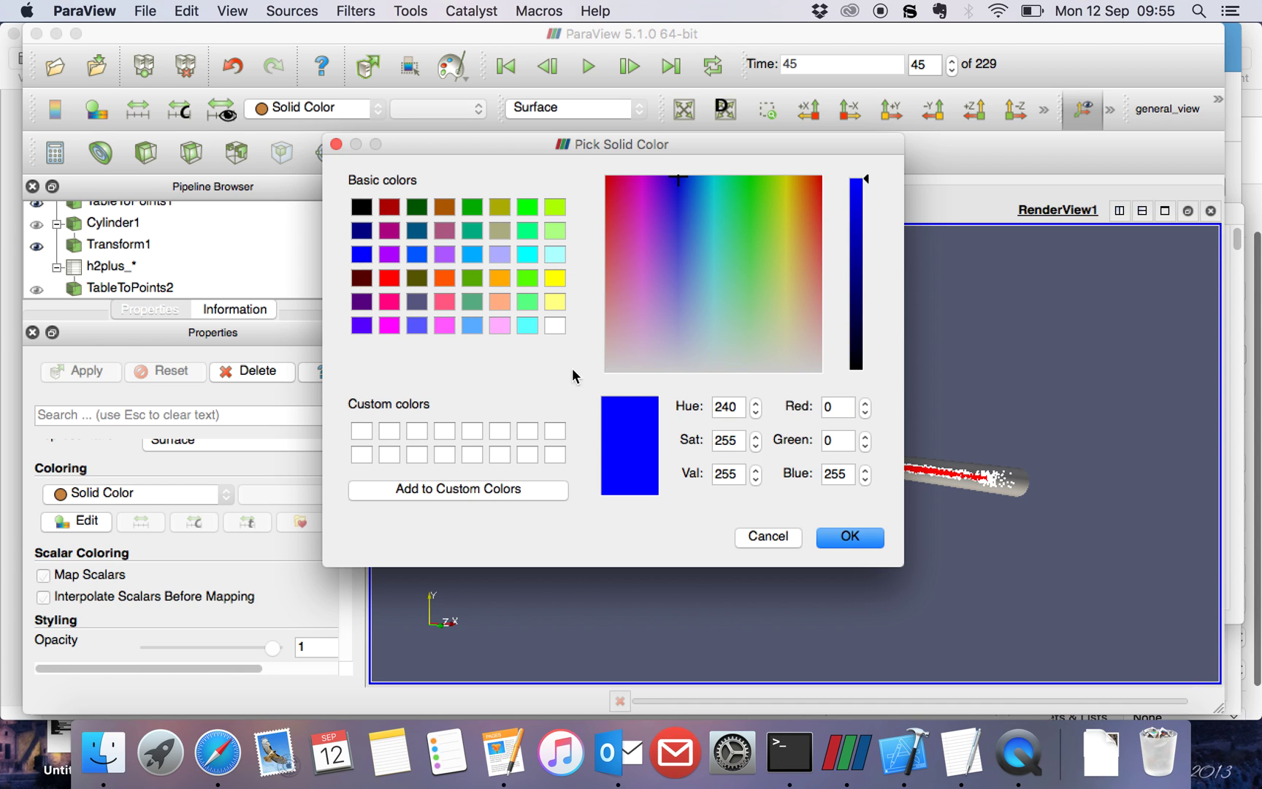
click(848, 538)
Step: Hide the electron points to examine the clipped h2plus points inside the cylinder, and show the electrons again
scroll(784, 548, up, 5)
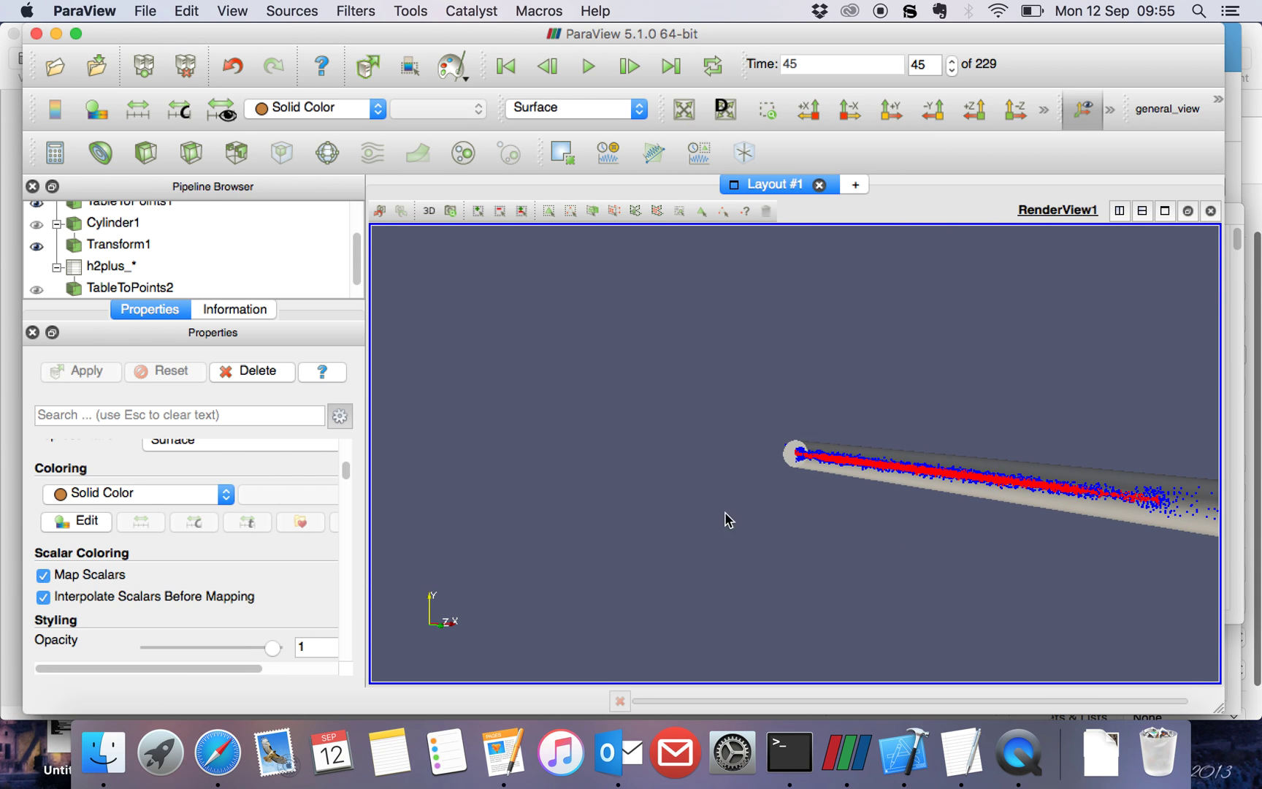
scroll(139, 261, down, 1)
scroll(135, 257, up, 4)
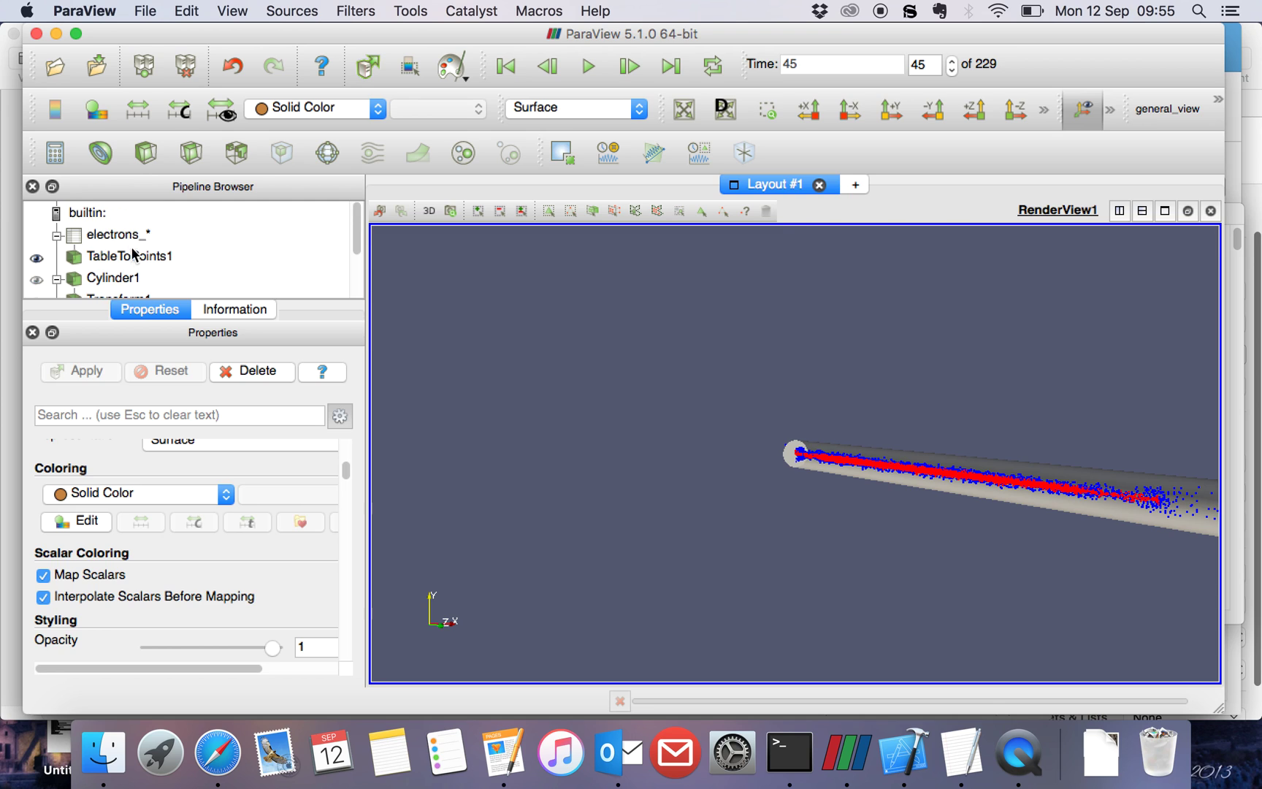
click(87, 214)
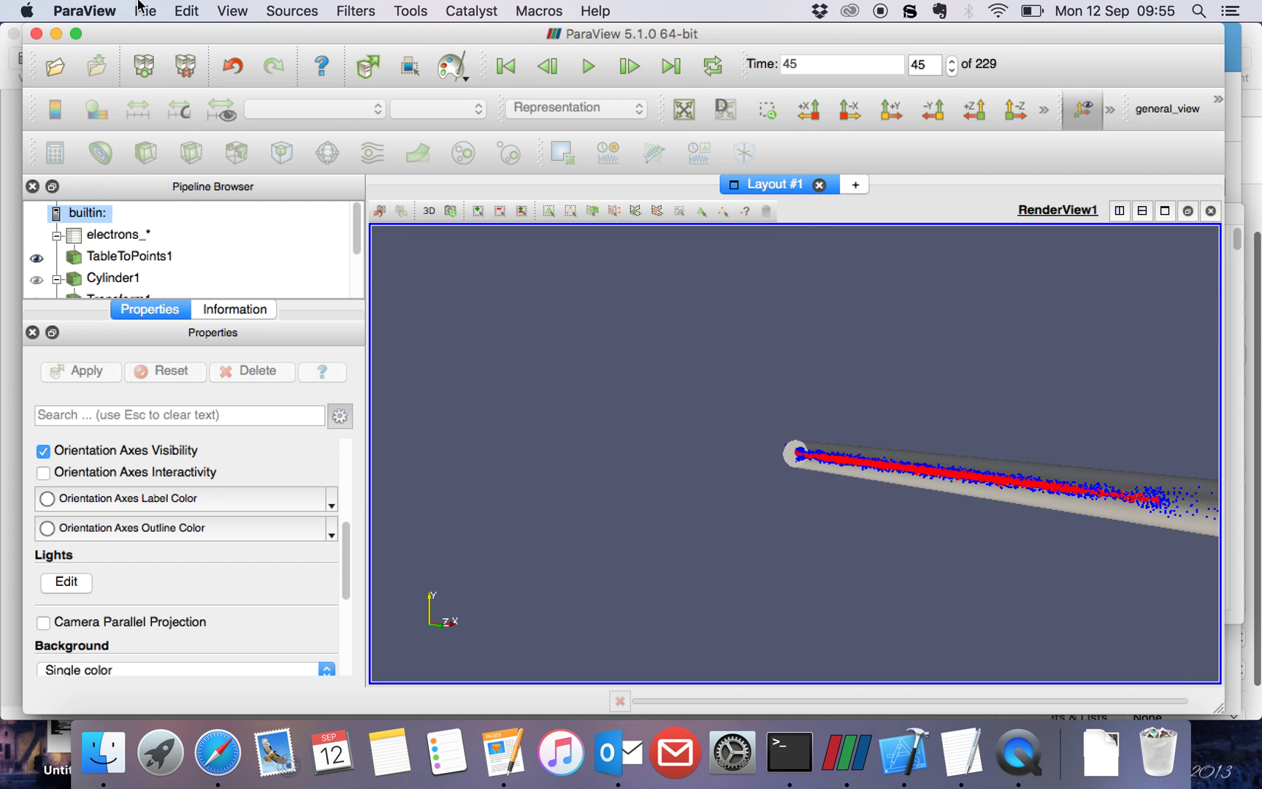
click(37, 259)
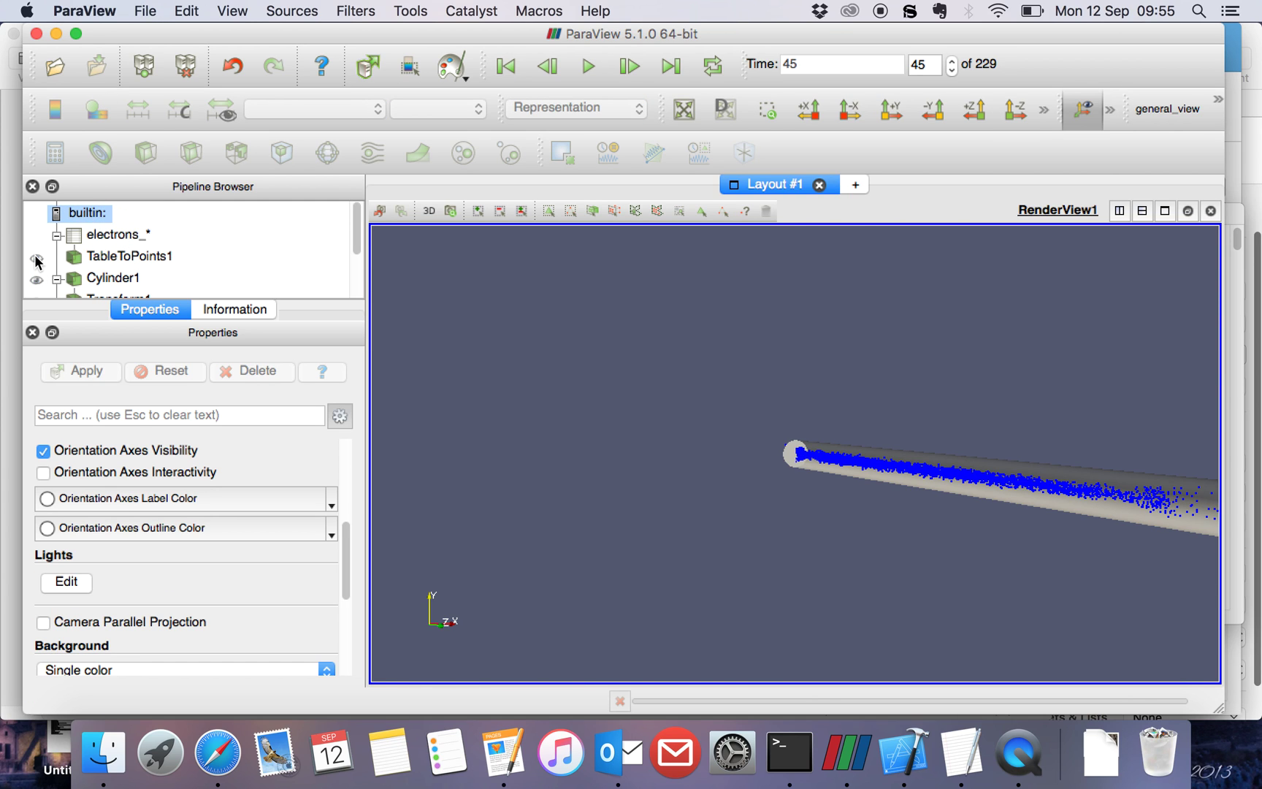
click(36, 259)
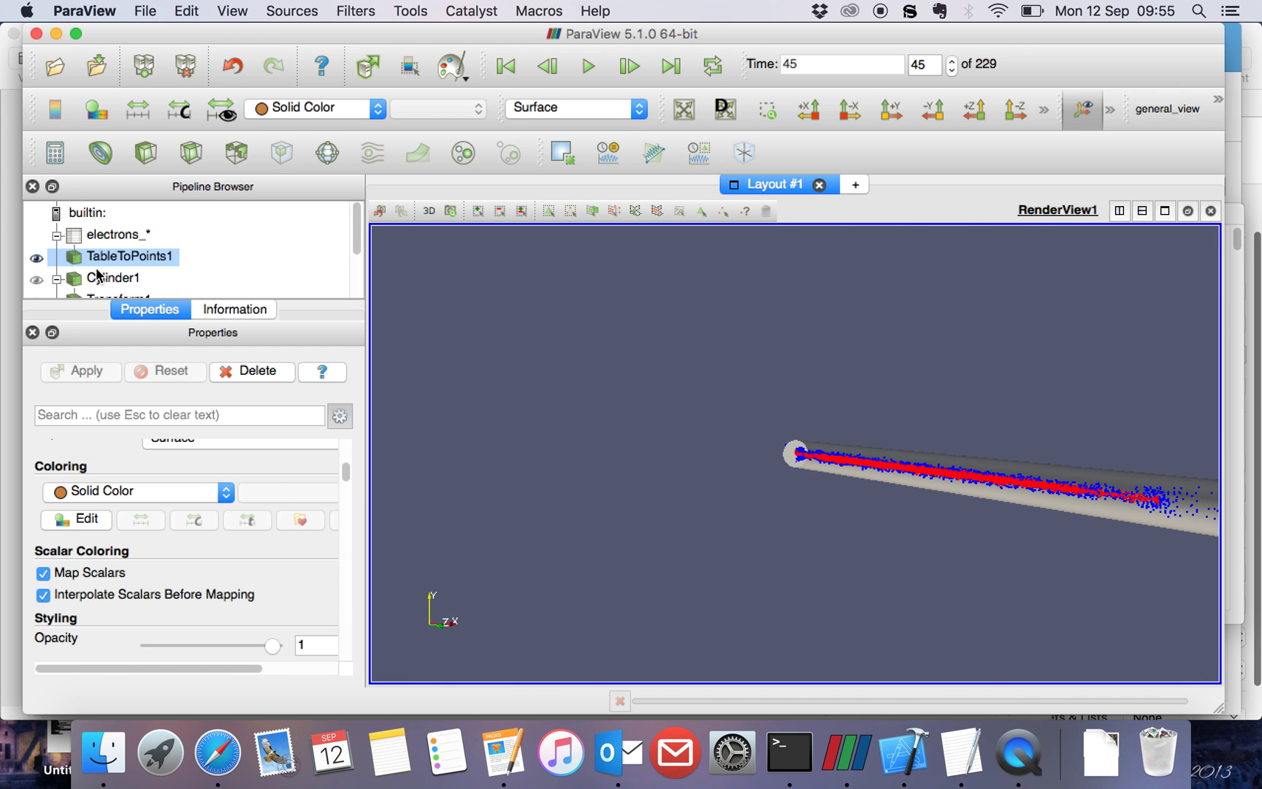
scroll(97, 275, down, 3)
scroll(107, 270, up, 3)
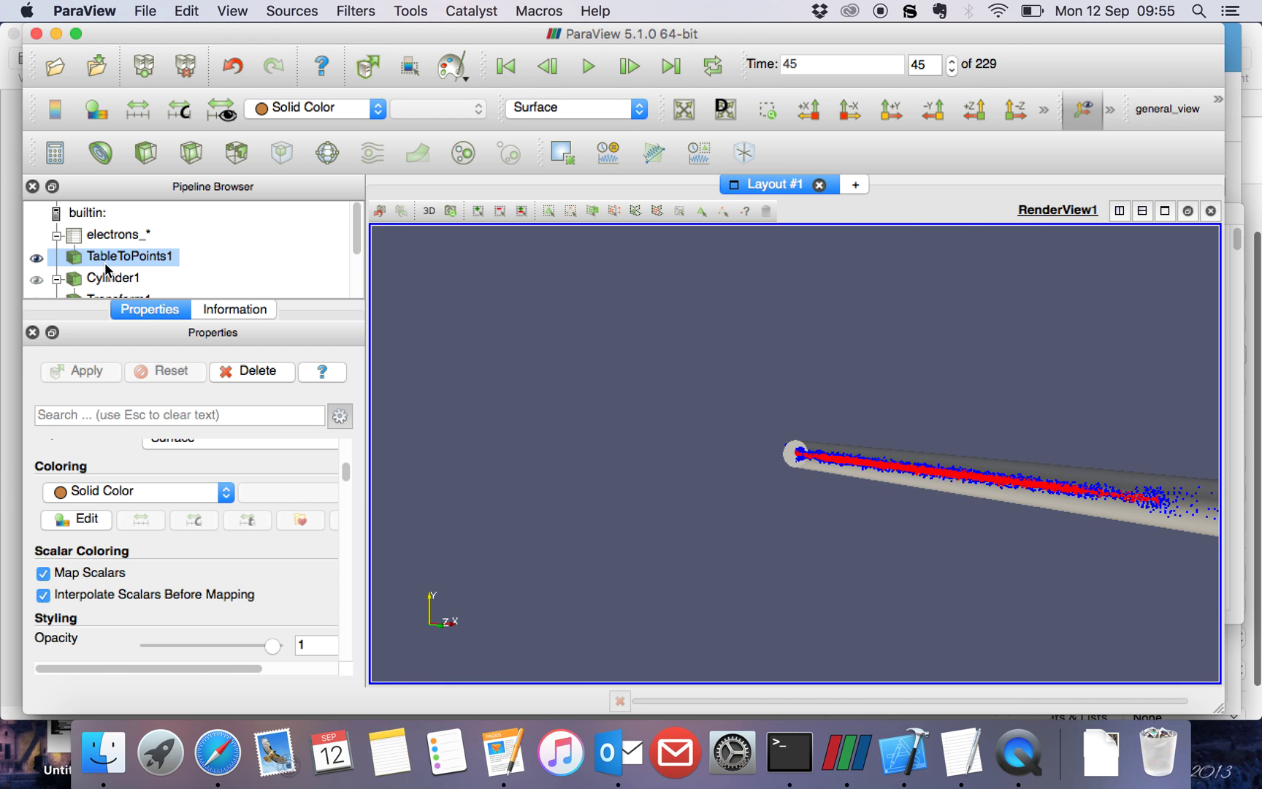
Step: Load the protons_* file series without headers and close its spreadsheet view
click(80, 212)
click(146, 11)
click(168, 36)
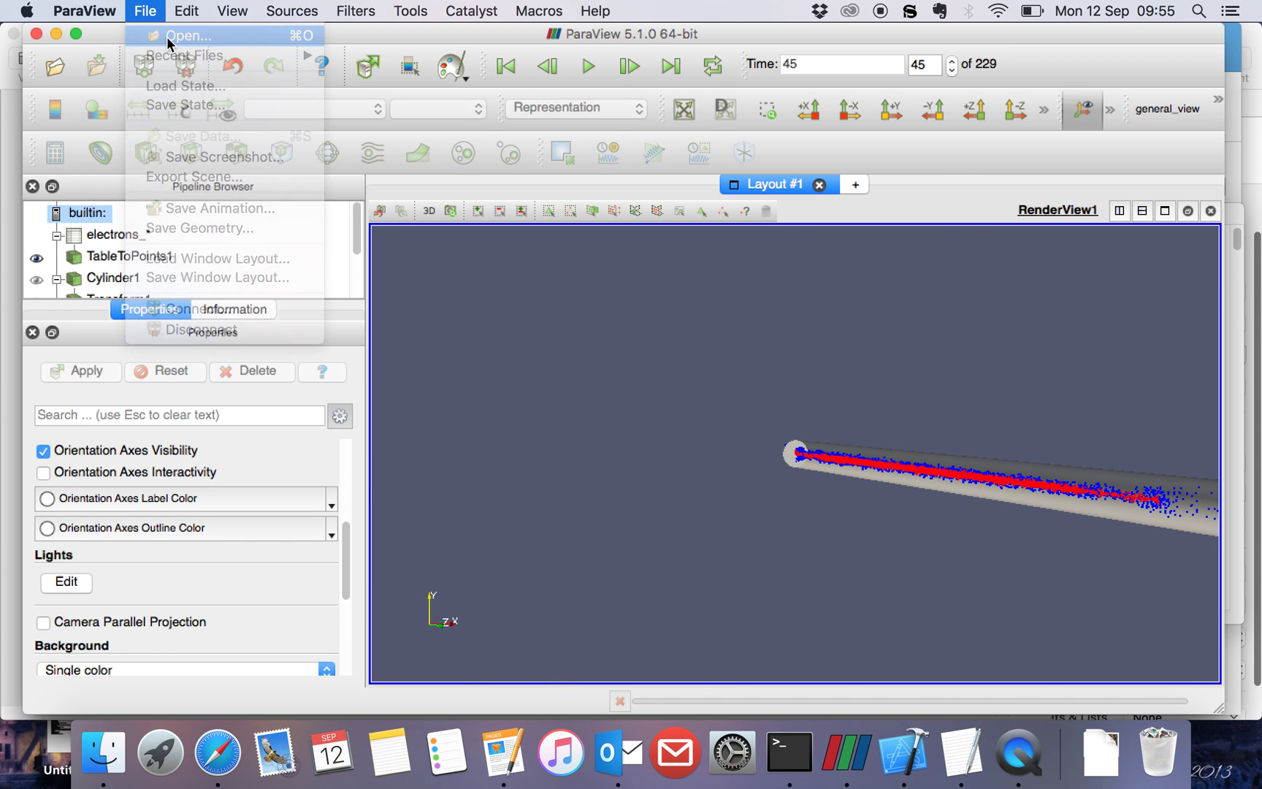
double_click(514, 284)
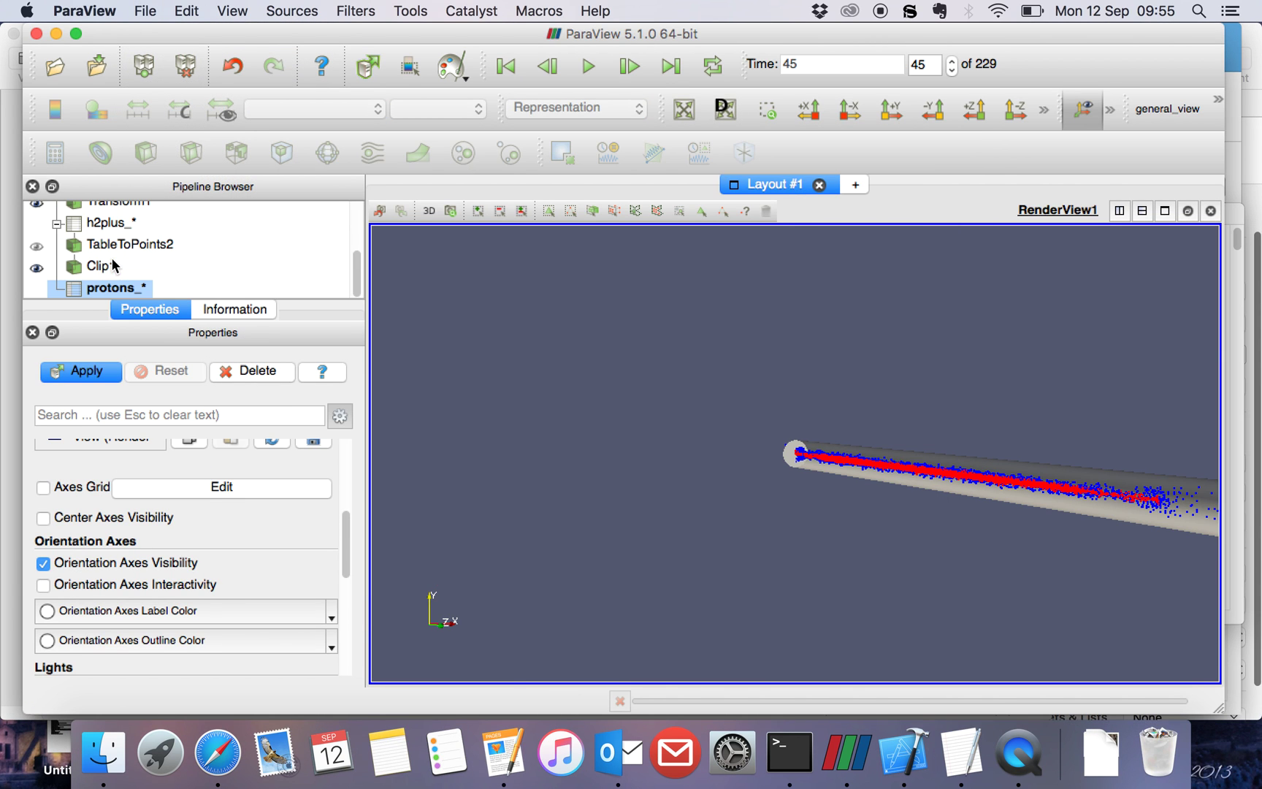
scroll(270, 555, down, 2)
scroll(275, 560, up, 5)
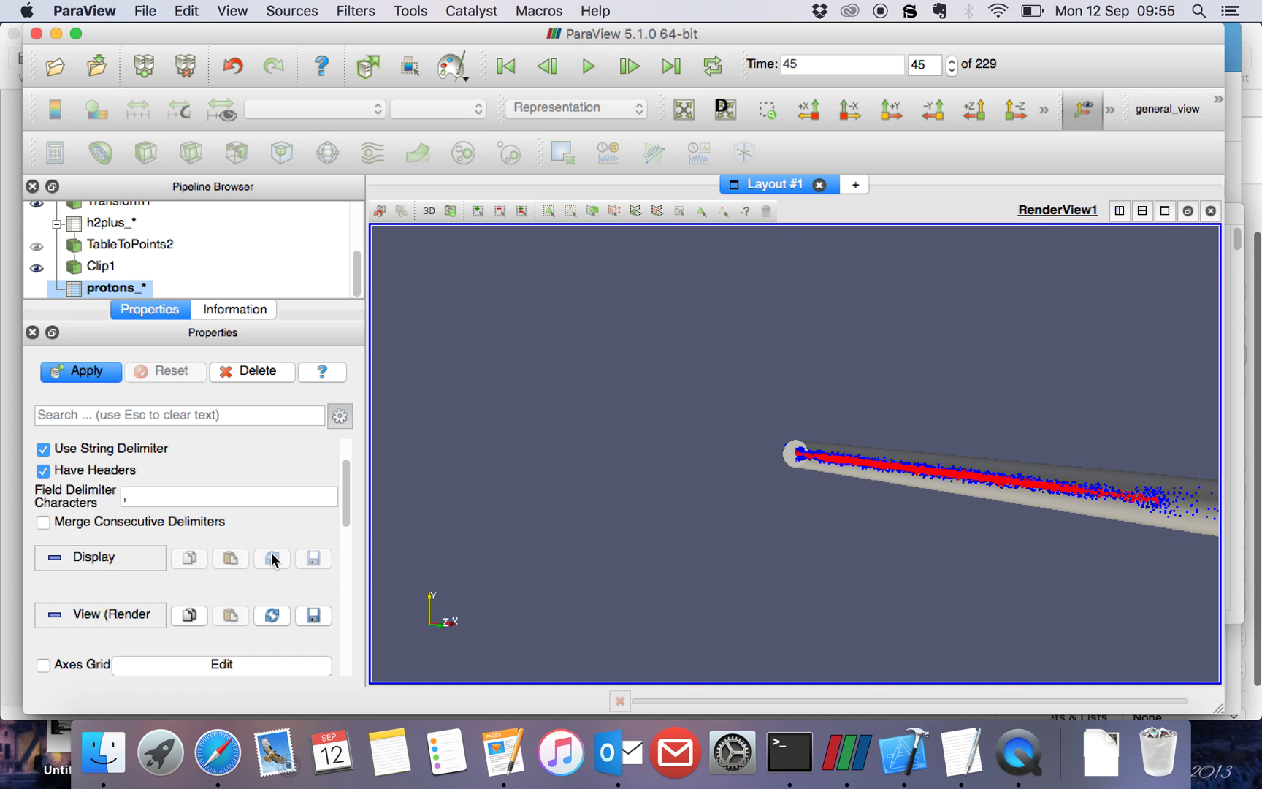
click(86, 372)
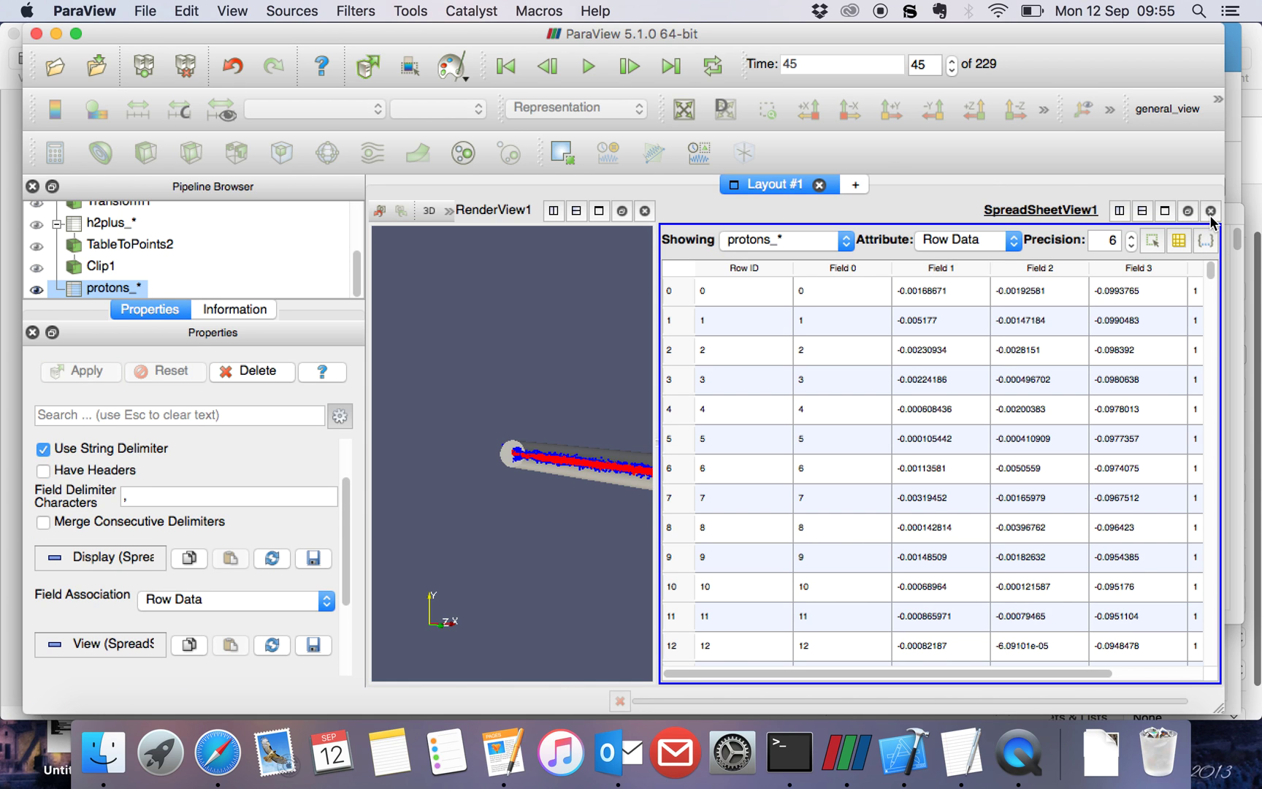
click(1210, 211)
Step: Add a Table To Points filter to the protons table
click(311, 11)
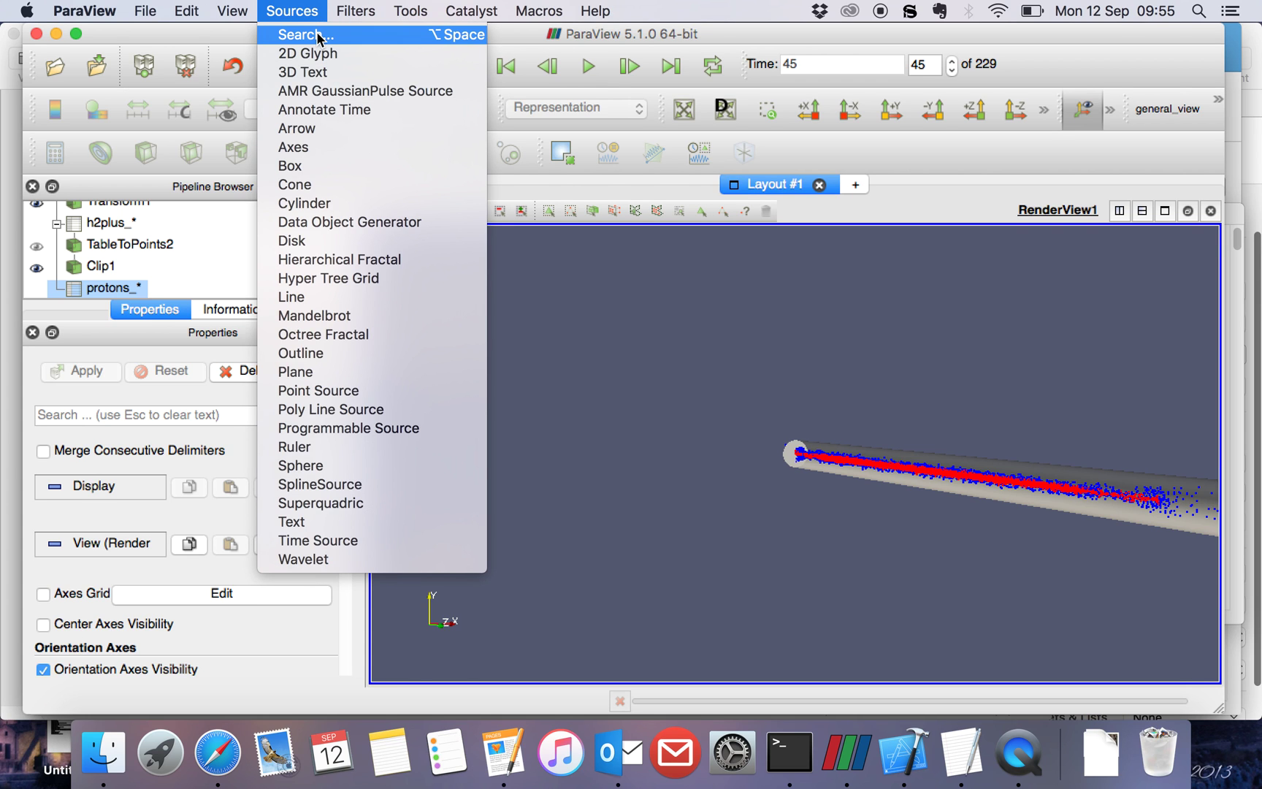
click(316, 28)
text(tab)
key(Return)
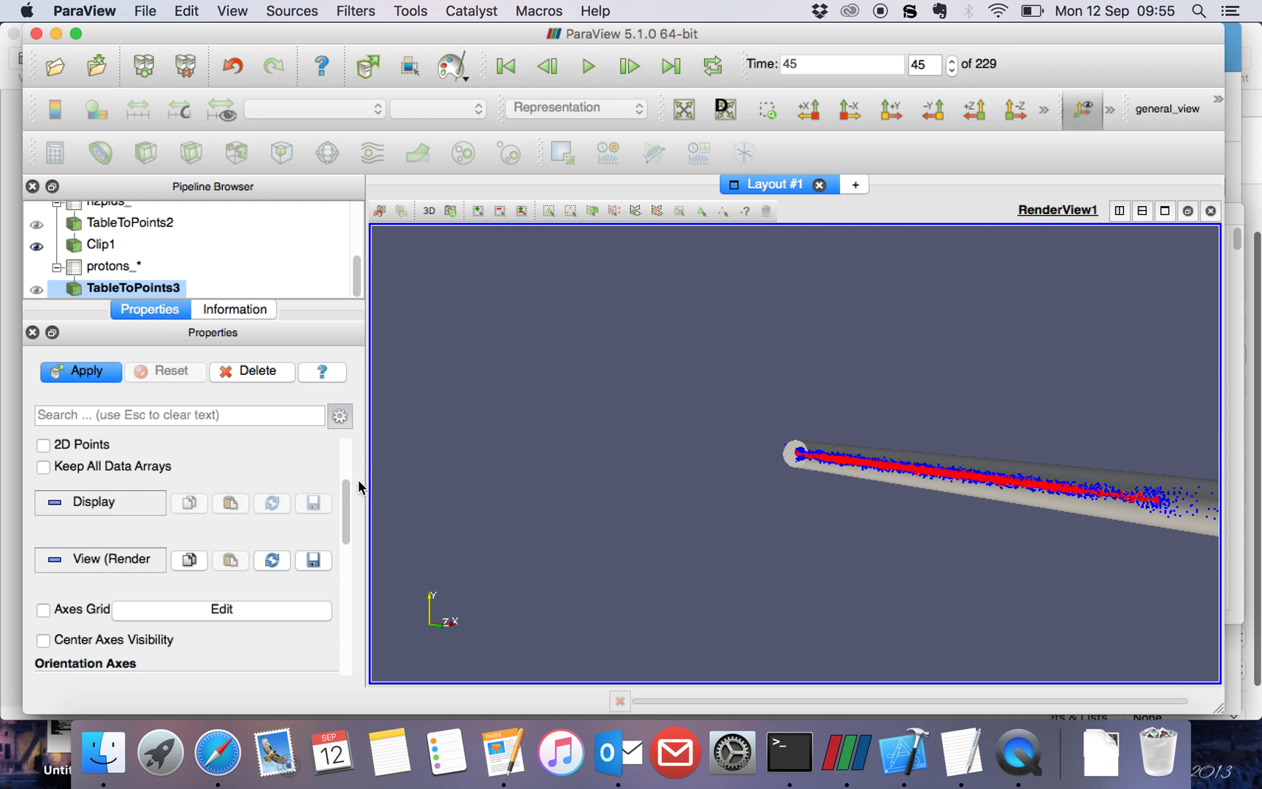
Step: Map the proton points' X, Y and Z columns to Field 1, Field 2 and Field 3, keep all data arrays and apply
scroll(186, 489, up, 3)
click(162, 497)
click(170, 511)
click(172, 527)
click(173, 556)
click(172, 557)
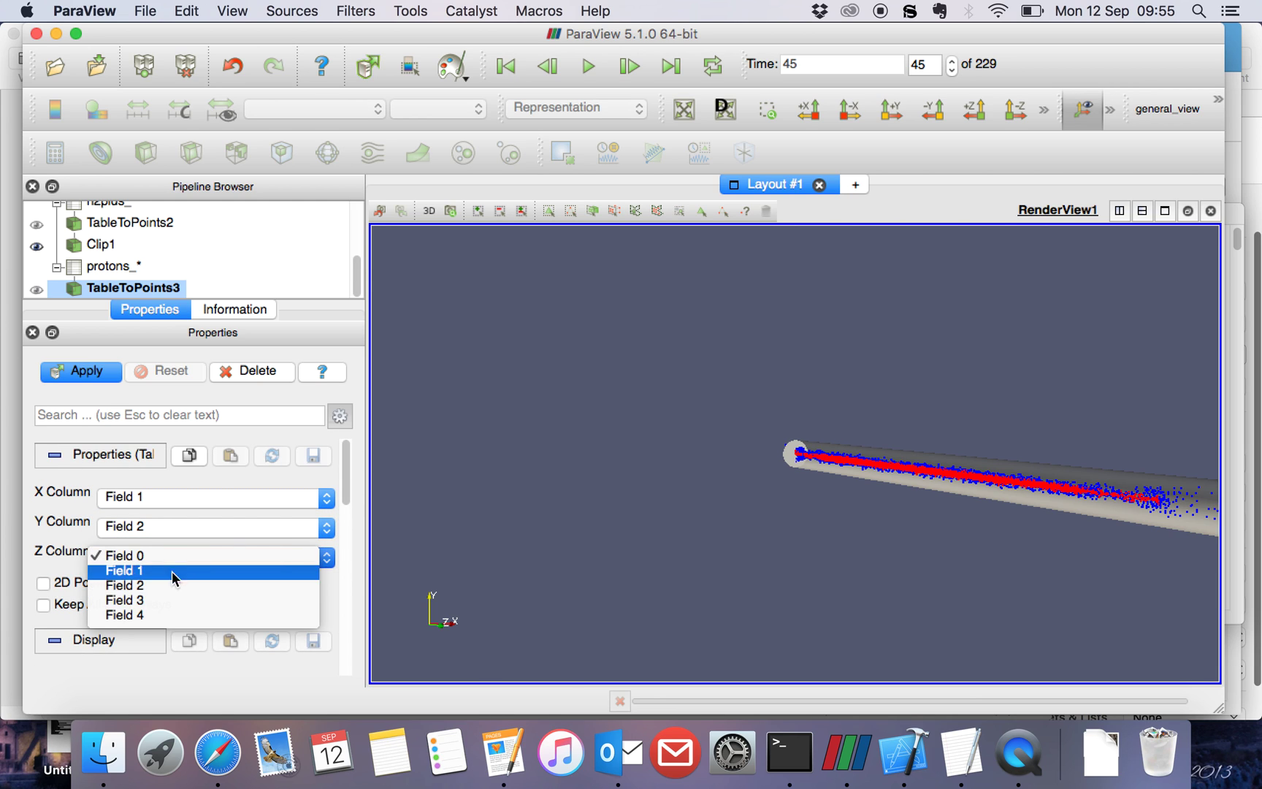
click(175, 604)
click(117, 607)
click(93, 379)
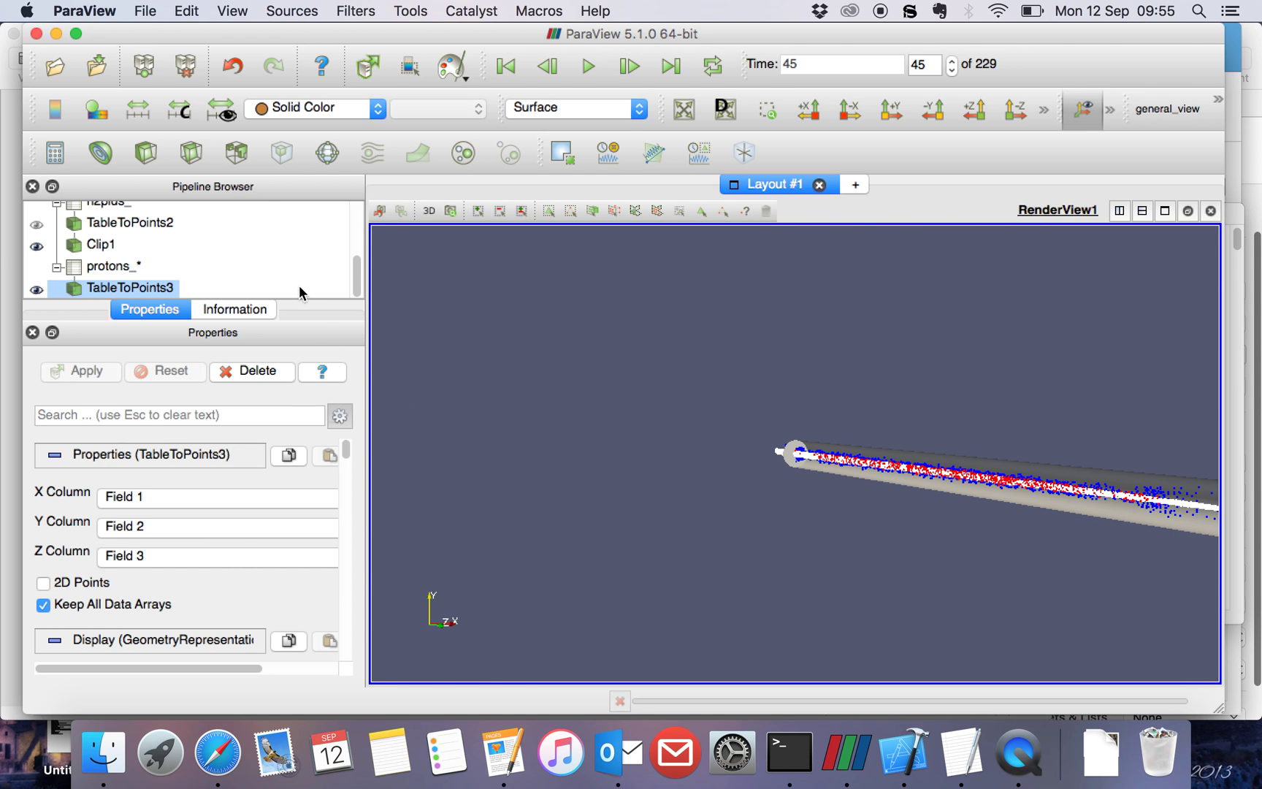
Step: Add a Clip filter to the proton points
click(292, 11)
click(312, 35)
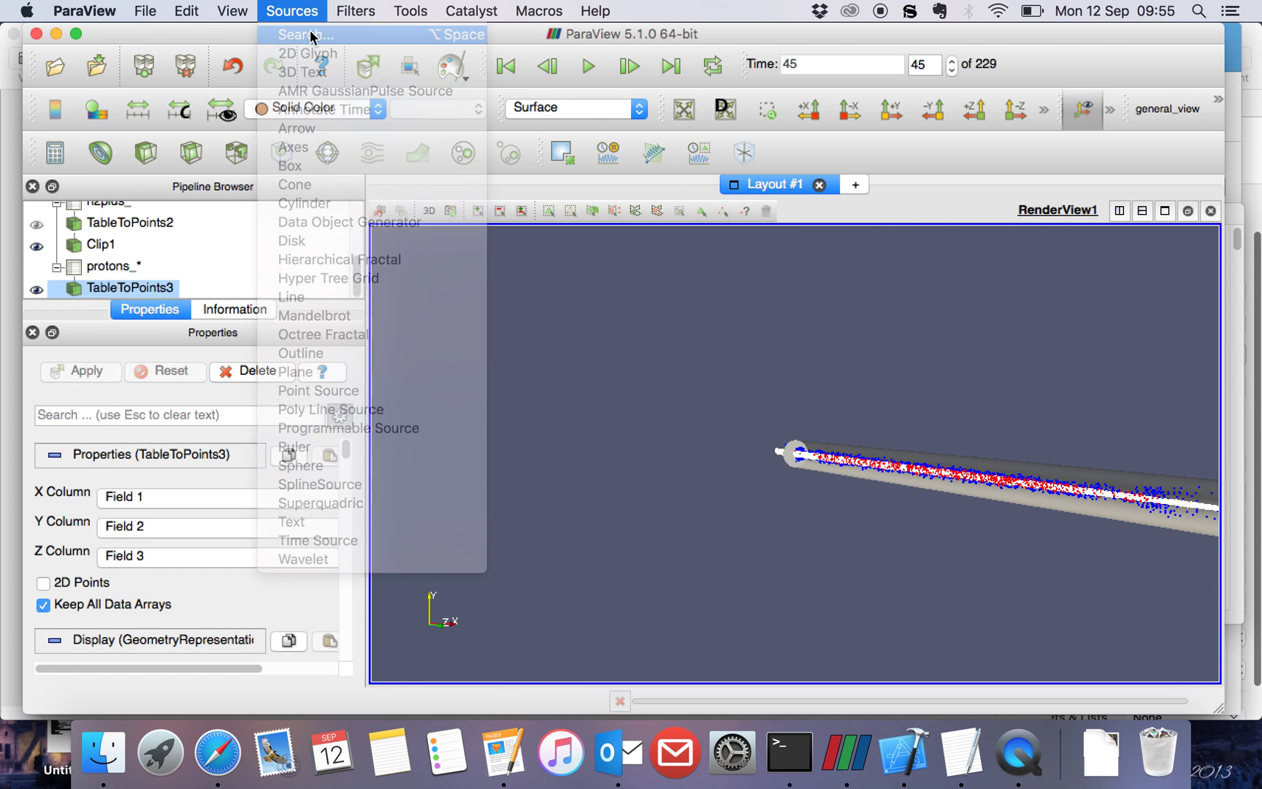
text(cli)
key(Return)
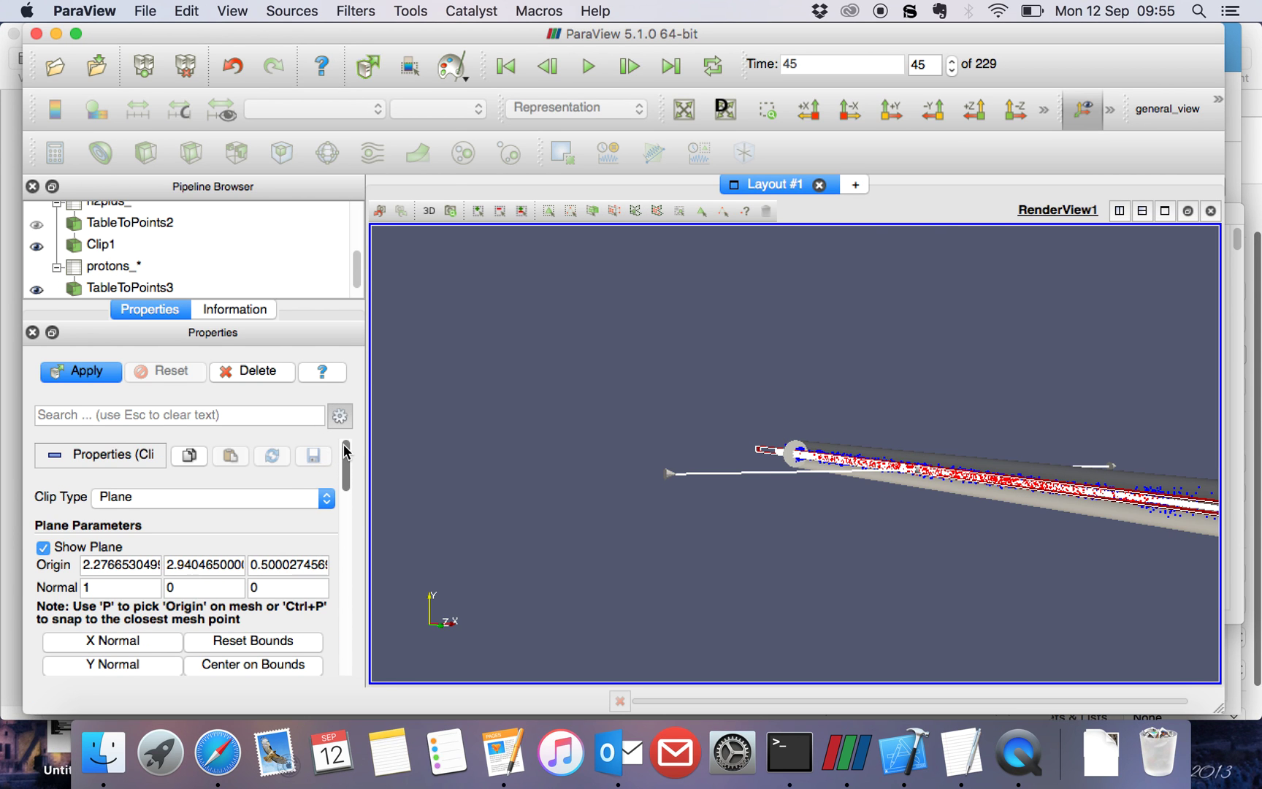
Step: Set the proton clip to type Scalar on Field 1 with value 0 and apply it
click(273, 497)
click(261, 555)
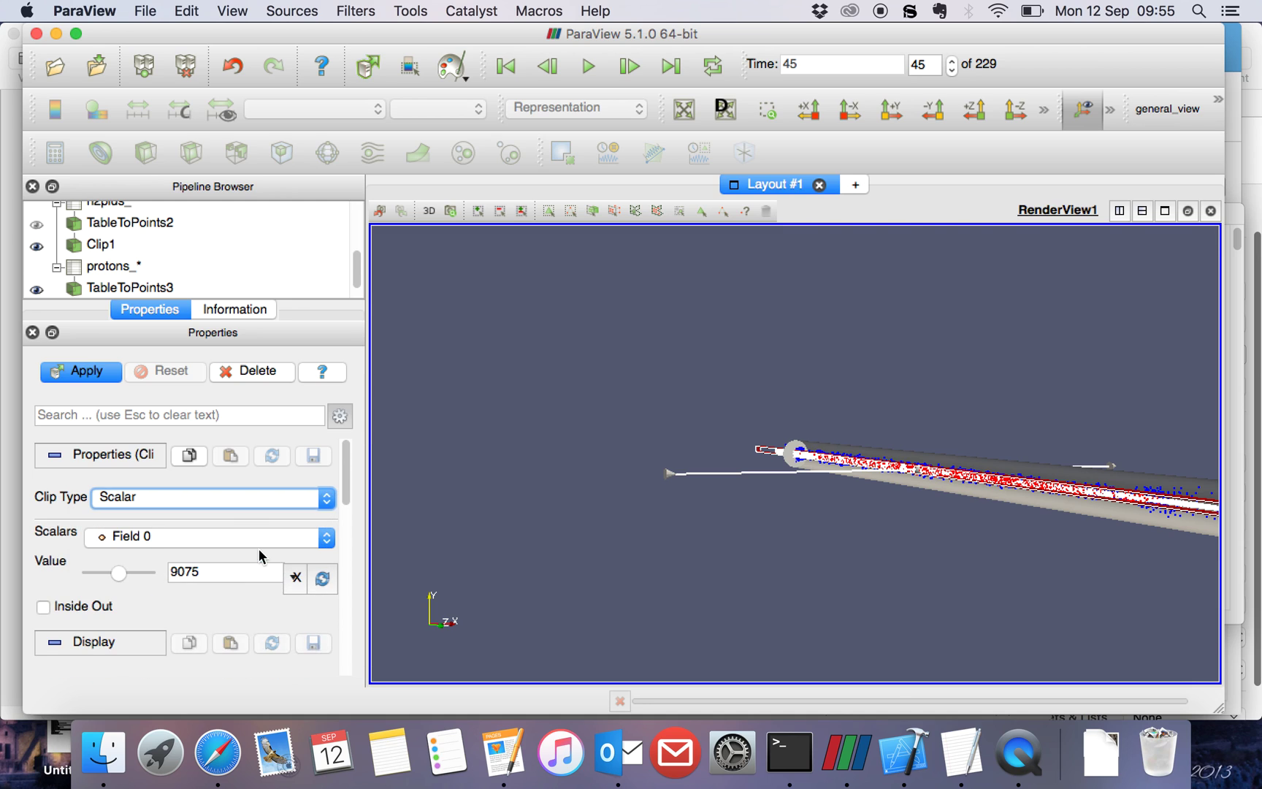
click(223, 546)
click(211, 558)
drag(228, 570, 155, 569)
text(0)
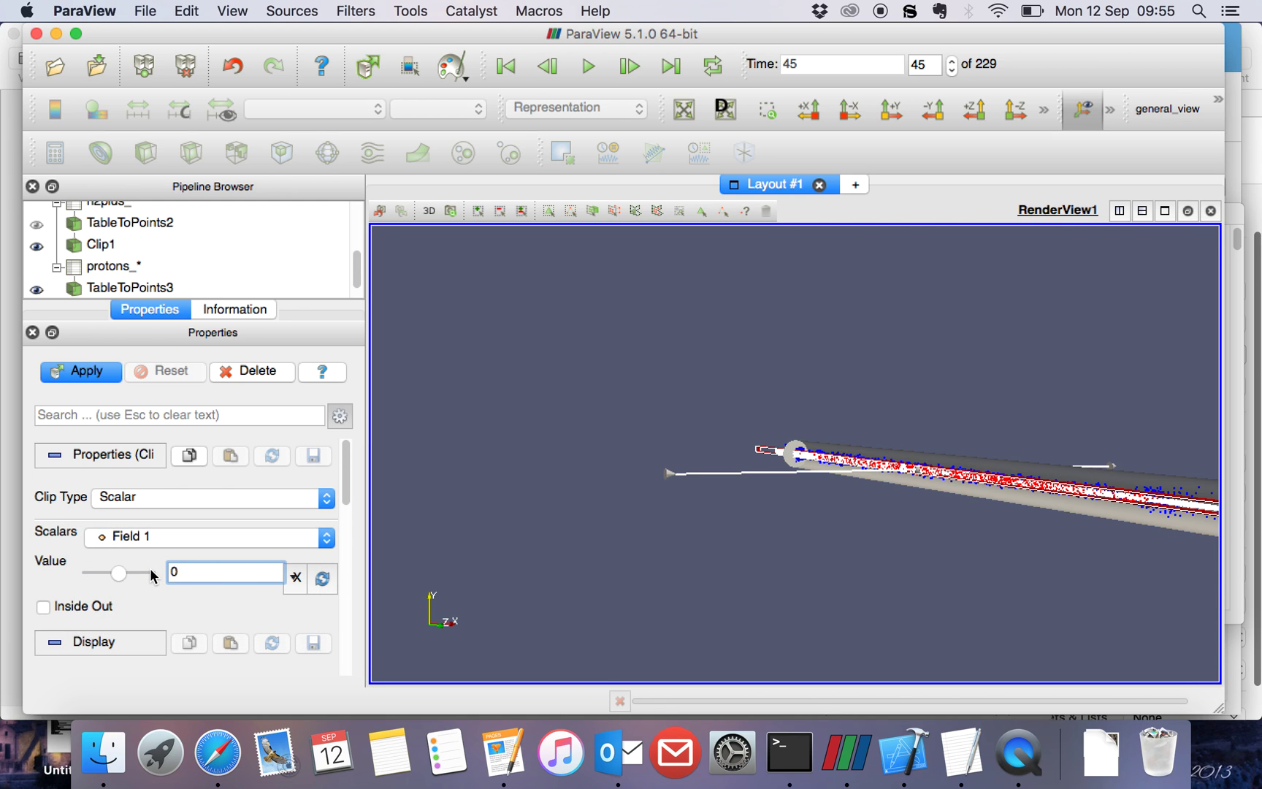
click(90, 373)
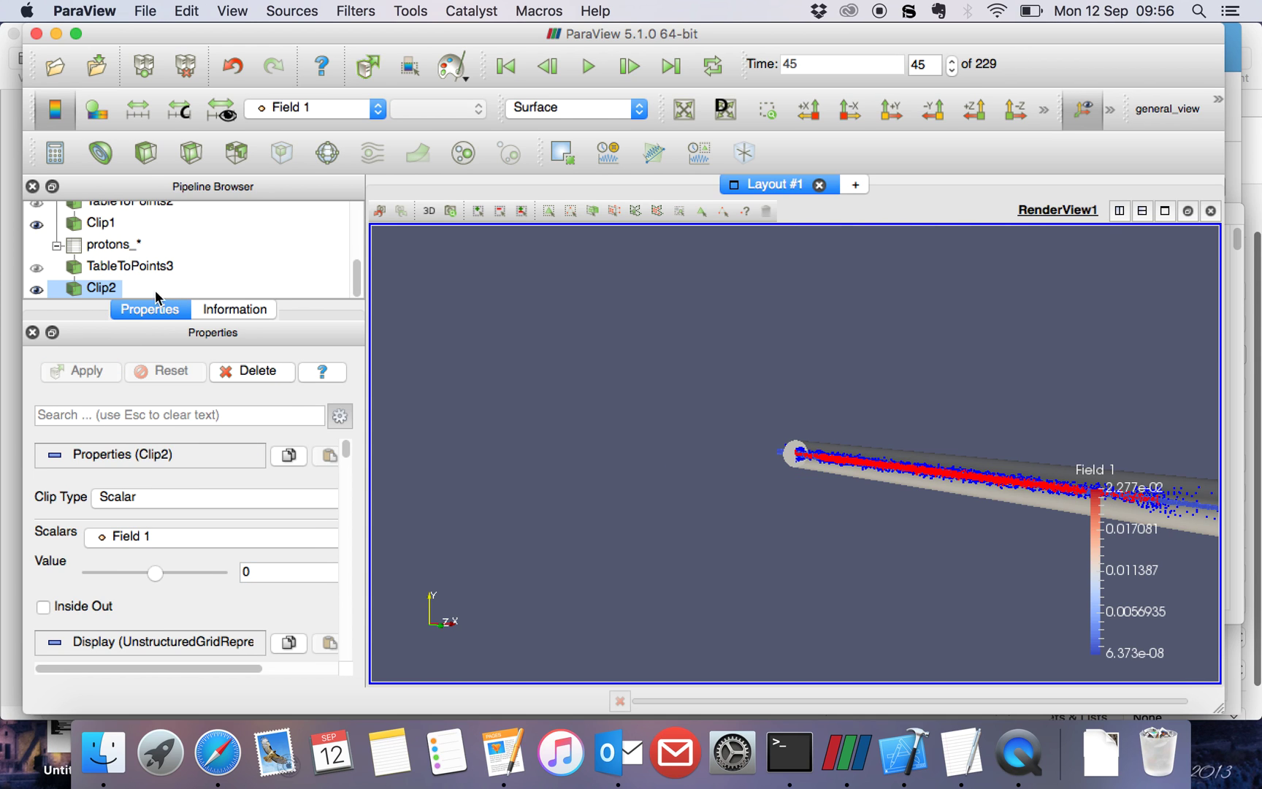
Step: Color the clipped proton points with a solid spring green, RGB 0, 255, 127
drag(349, 455, 349, 475)
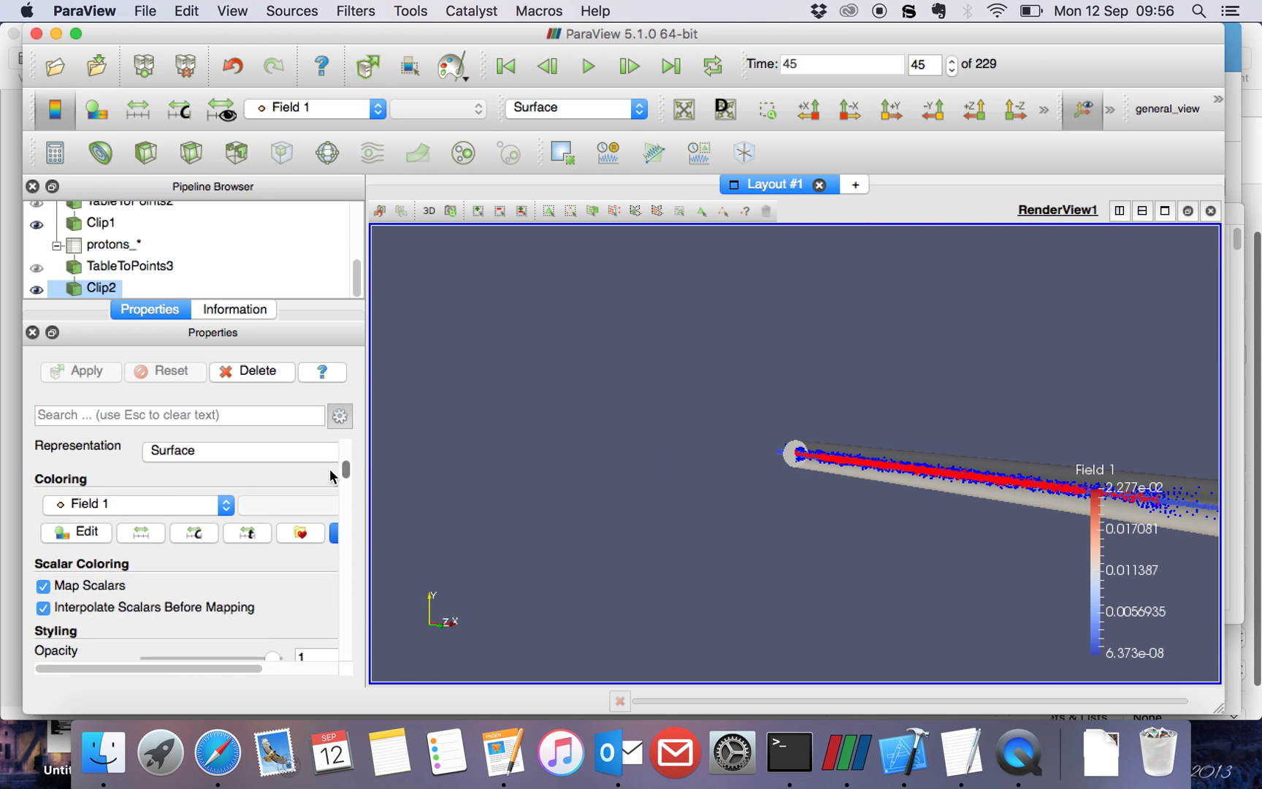
click(109, 509)
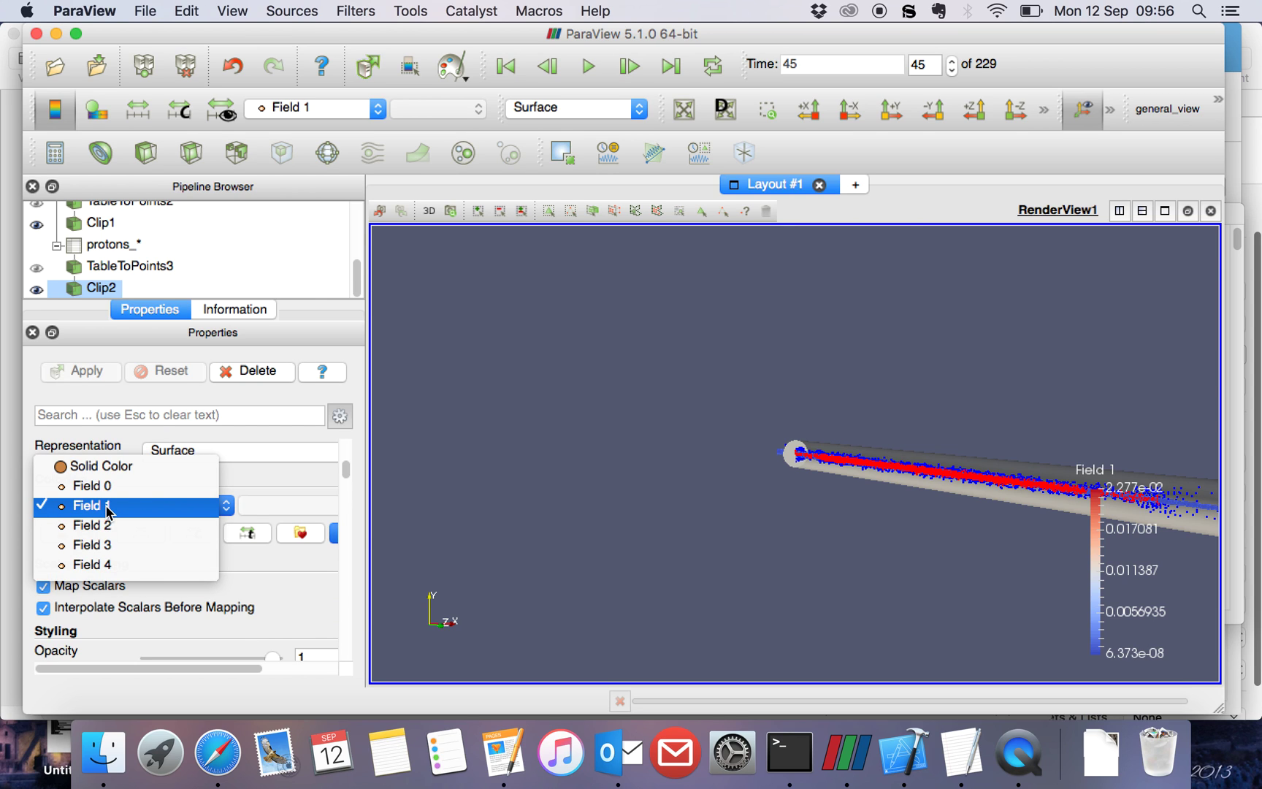
click(101, 466)
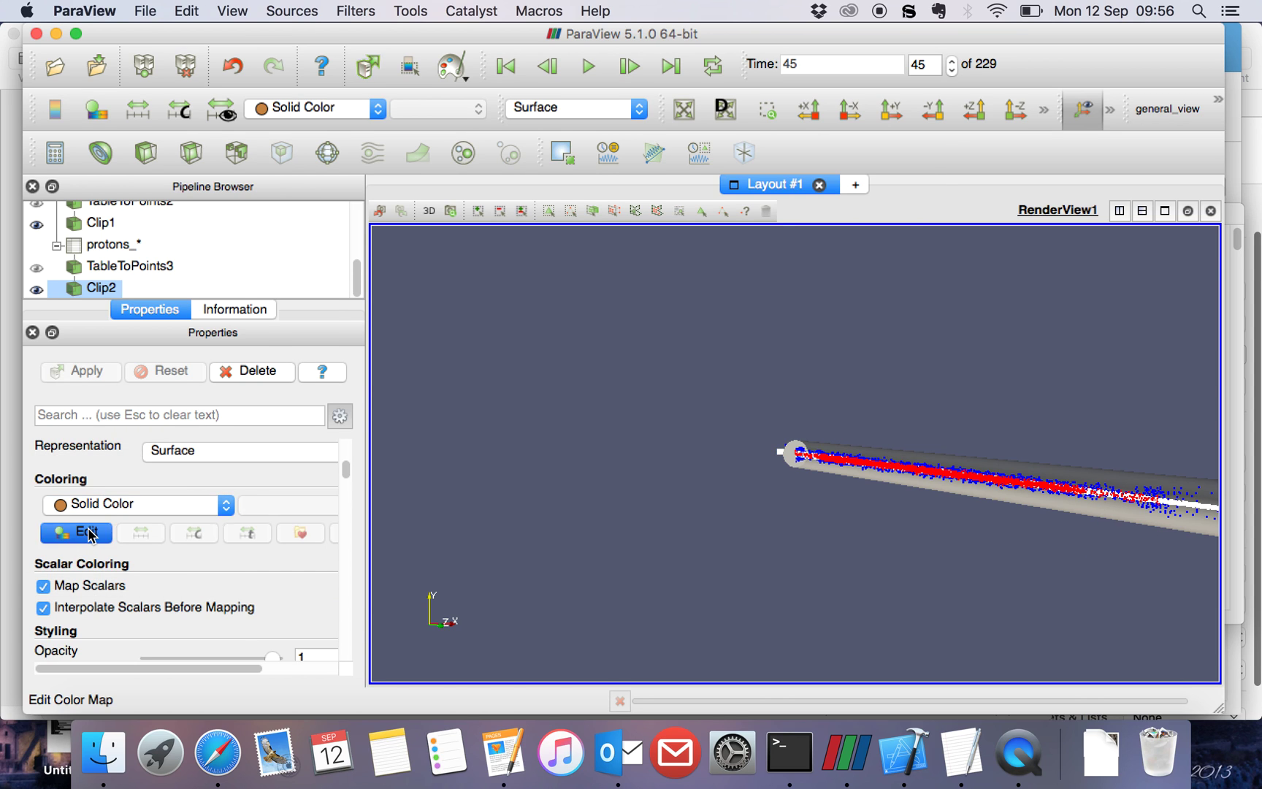
click(86, 533)
click(530, 235)
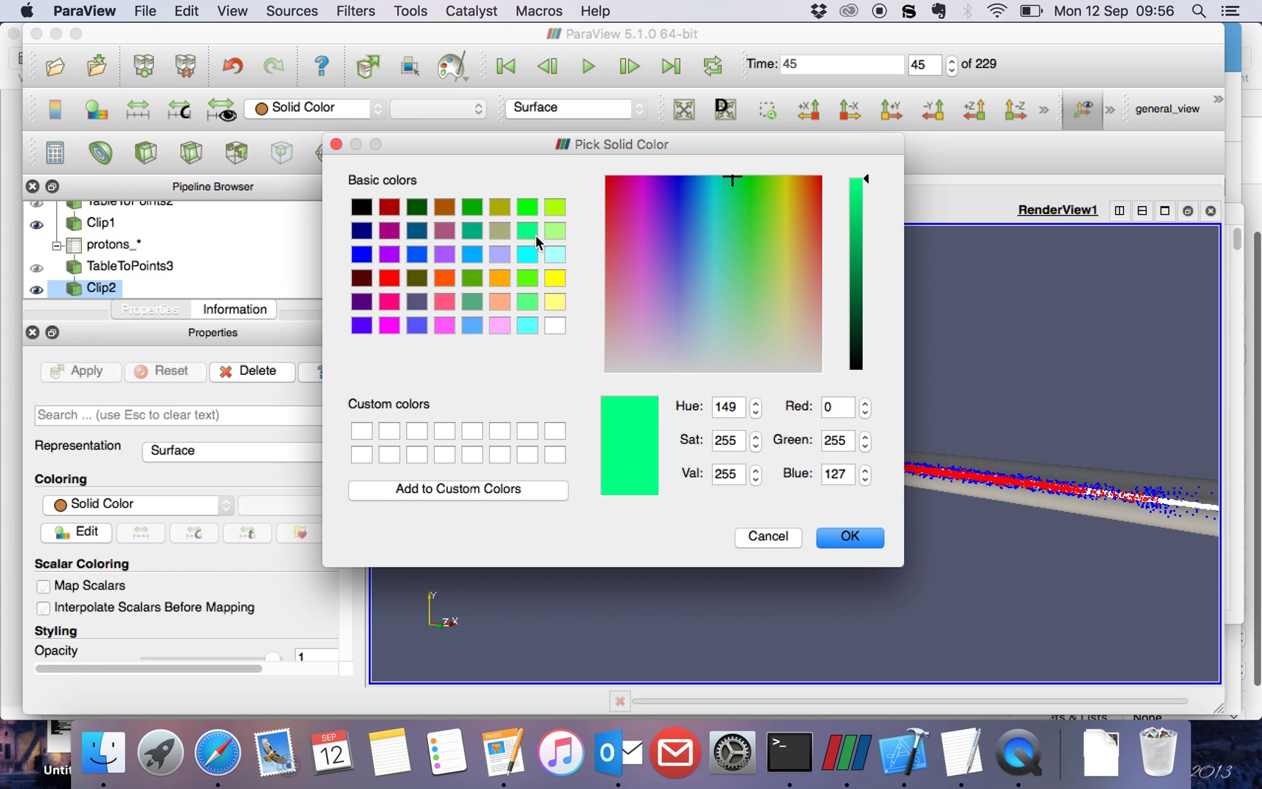
click(849, 537)
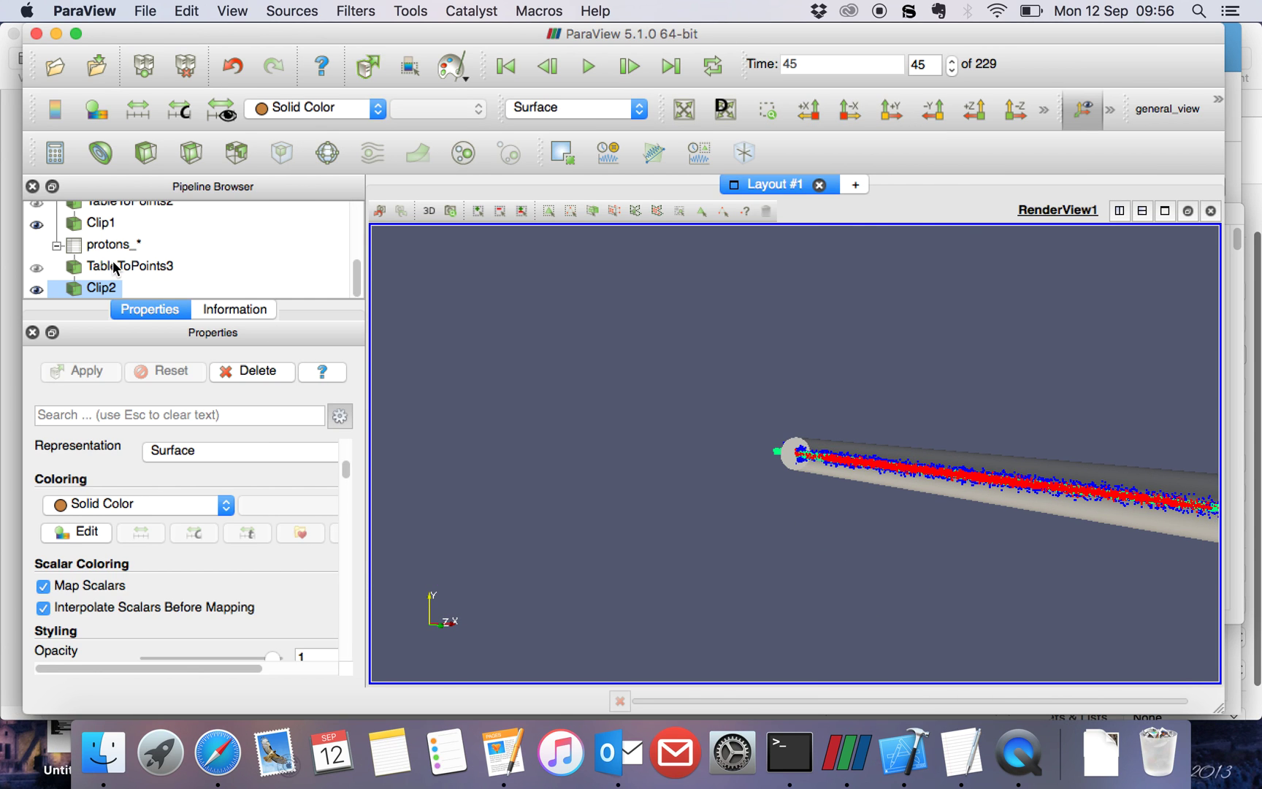
Step: Show the unclipped proton points for comparison, hide them again and reselect the proton clip
scroll(115, 269, up, 2)
scroll(115, 269, down, 2)
drag(348, 470, 346, 449)
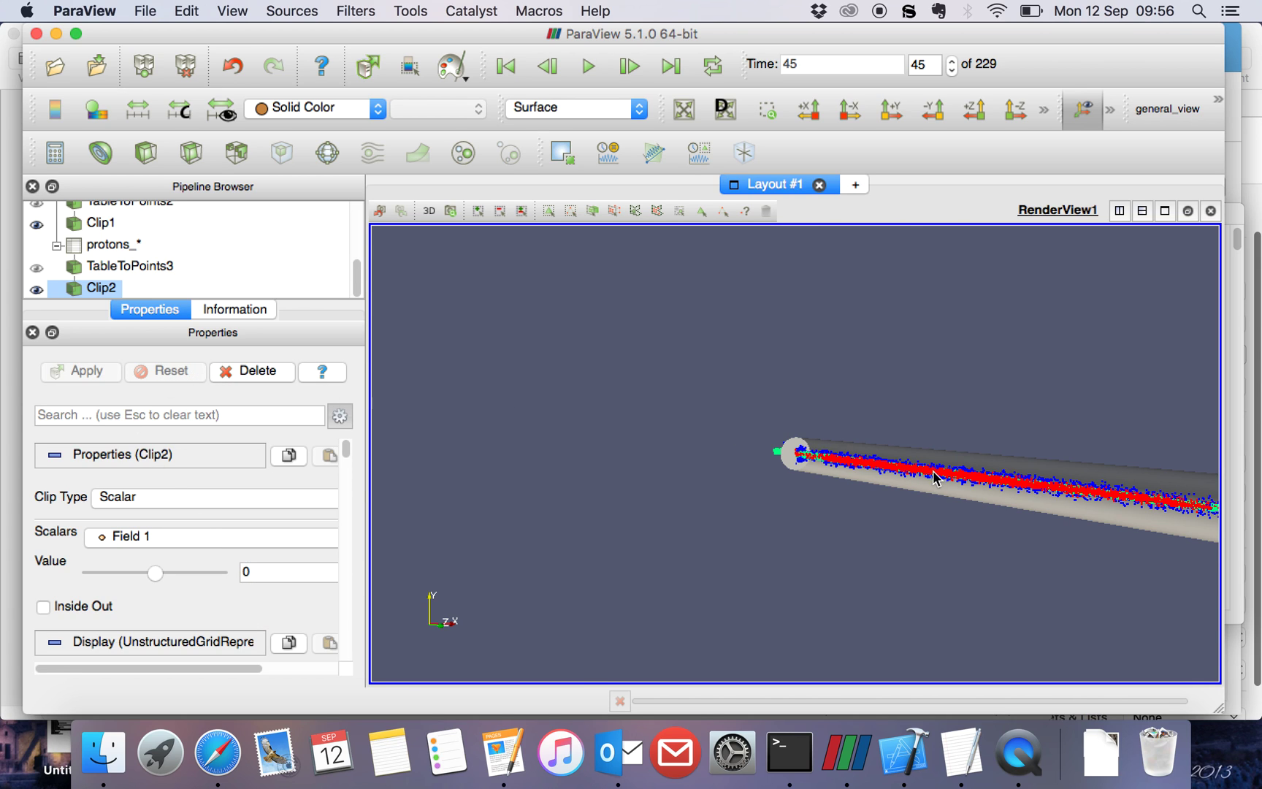
scroll(935, 478, down, 3)
scroll(929, 482, up, 3)
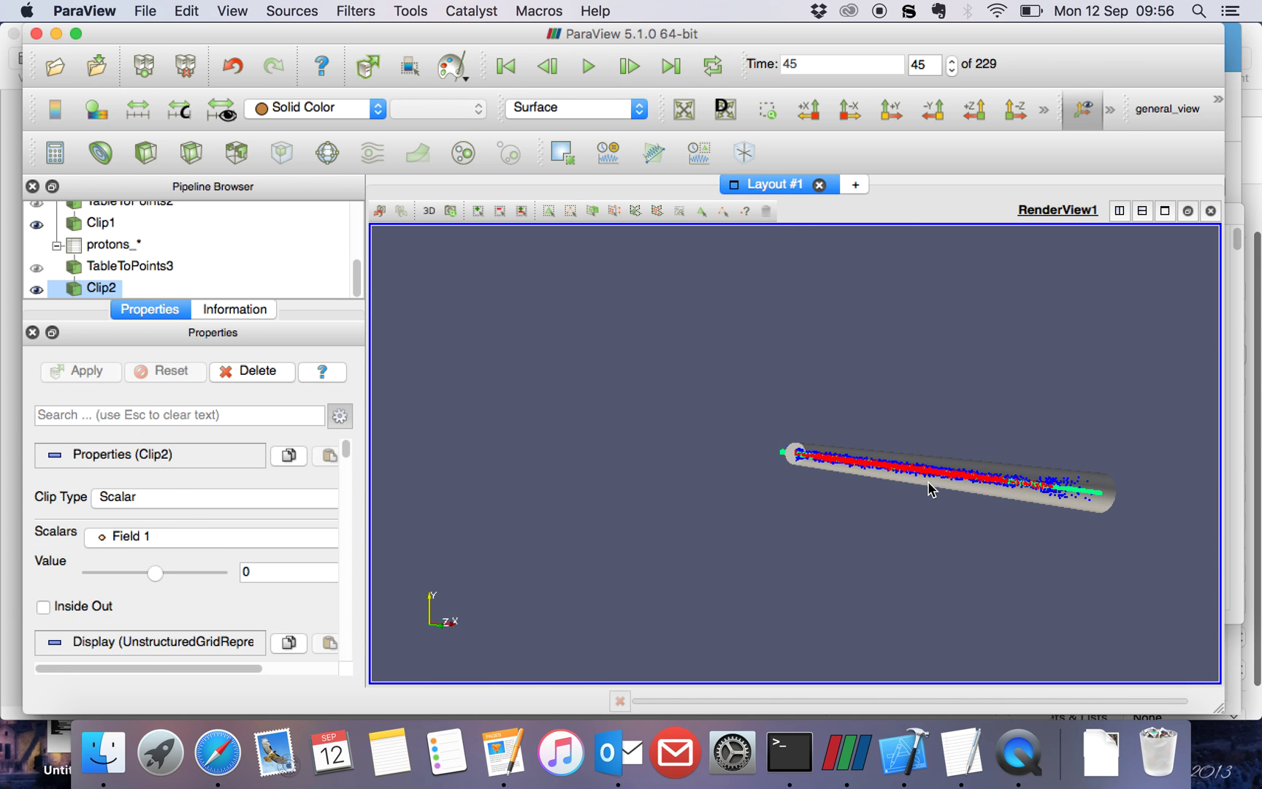
click(36, 269)
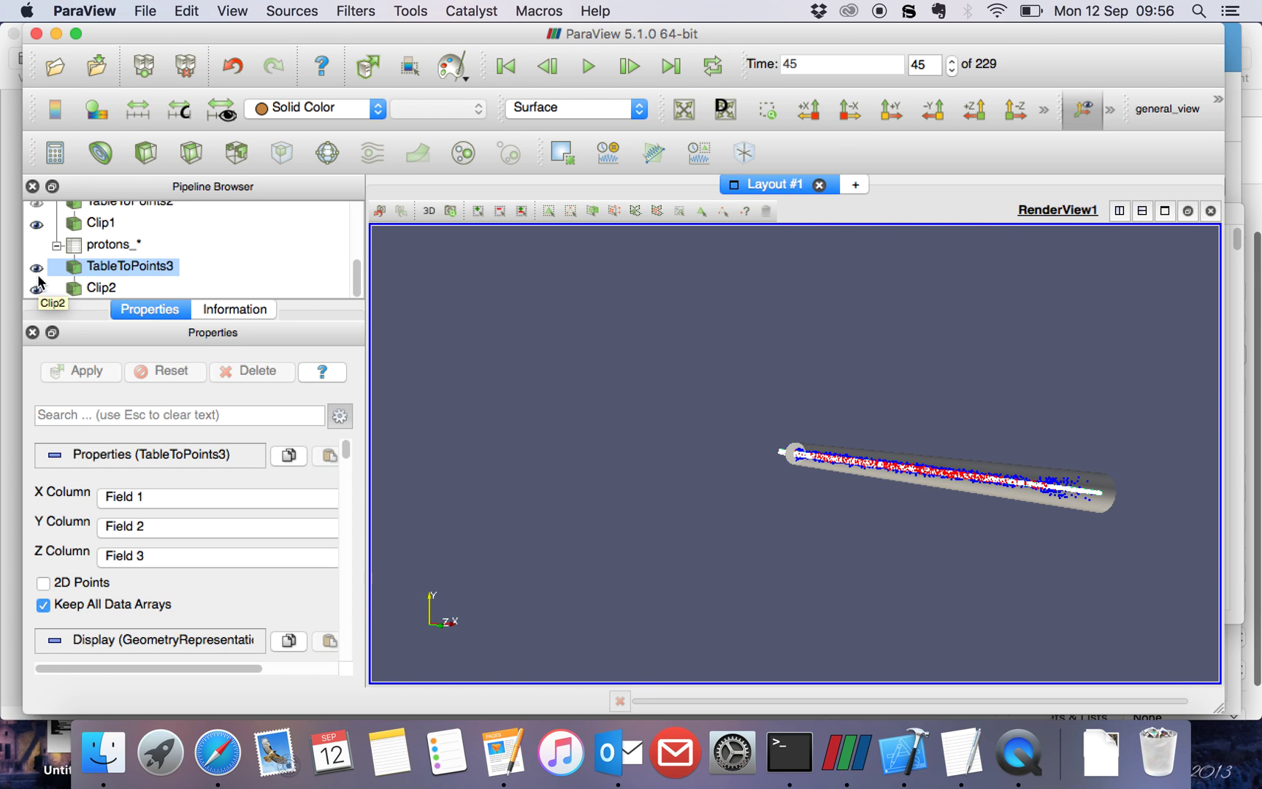
click(38, 269)
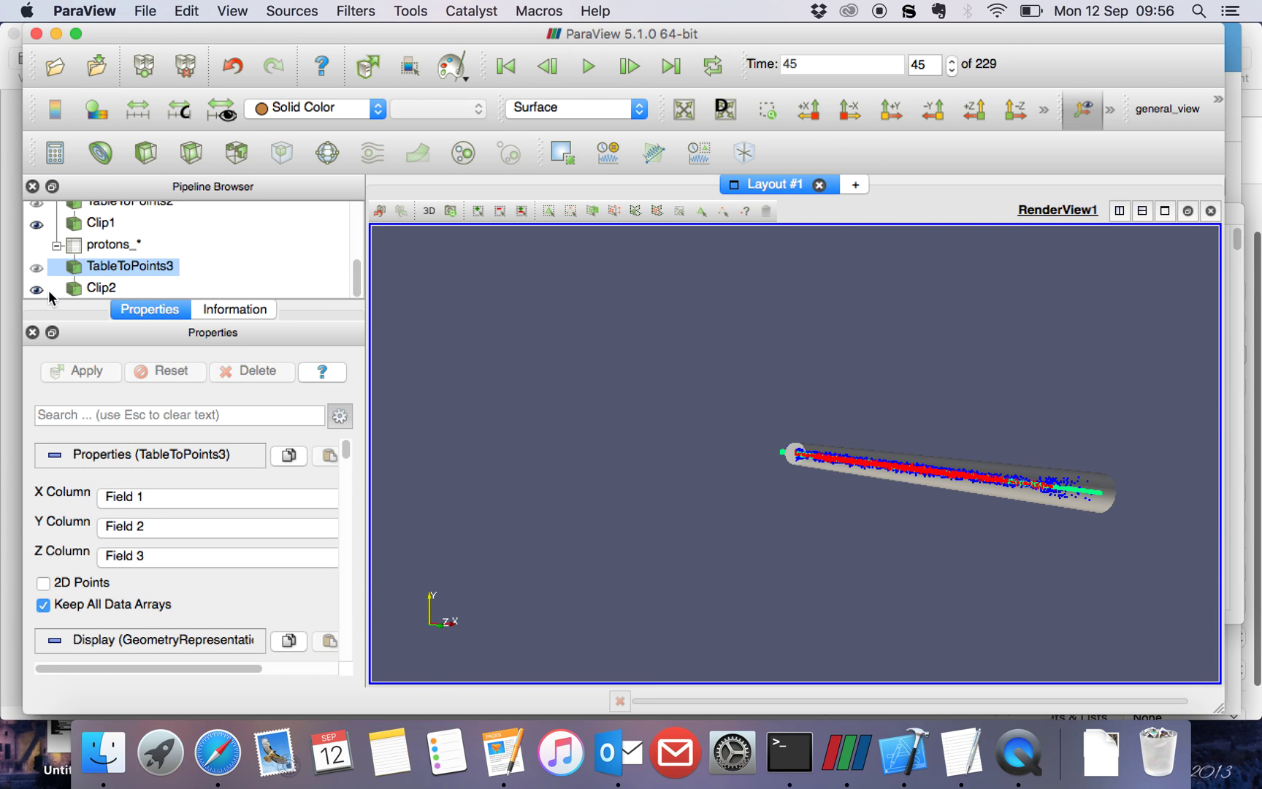
click(91, 290)
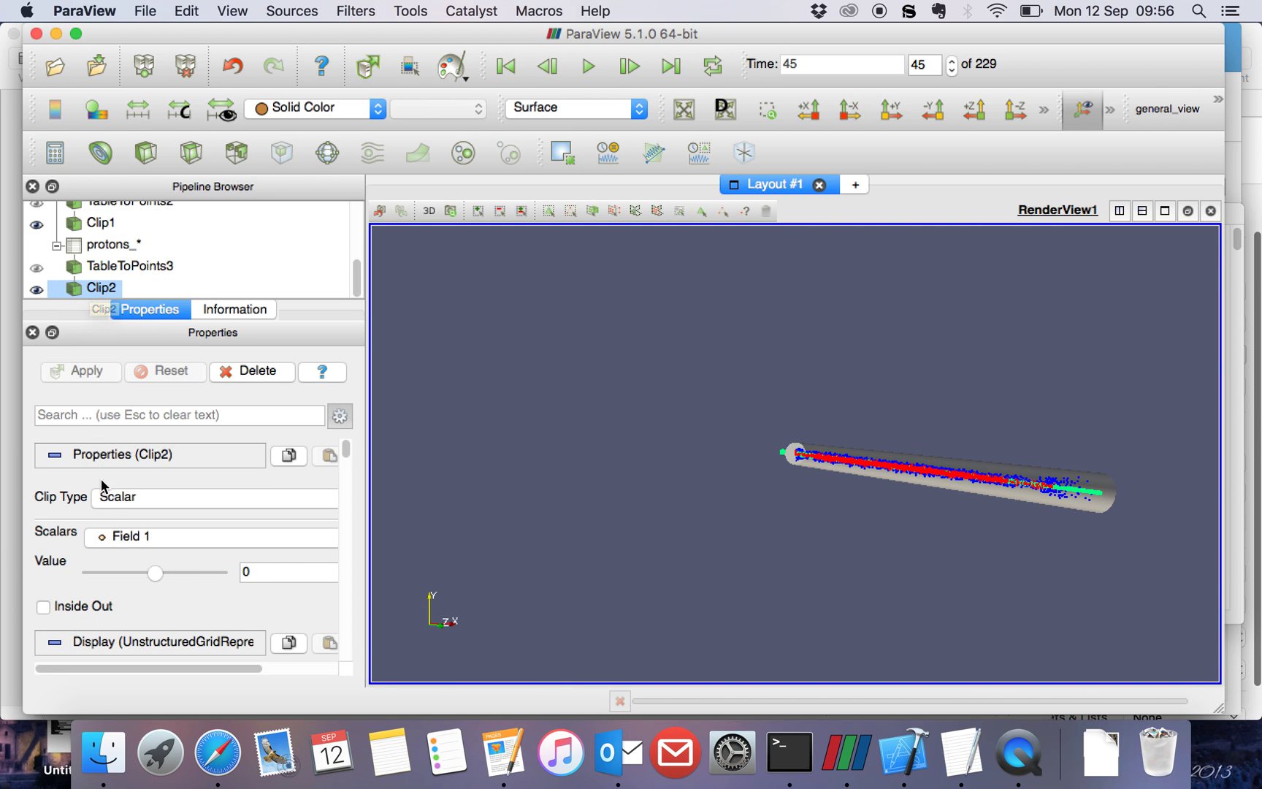
click(241, 573)
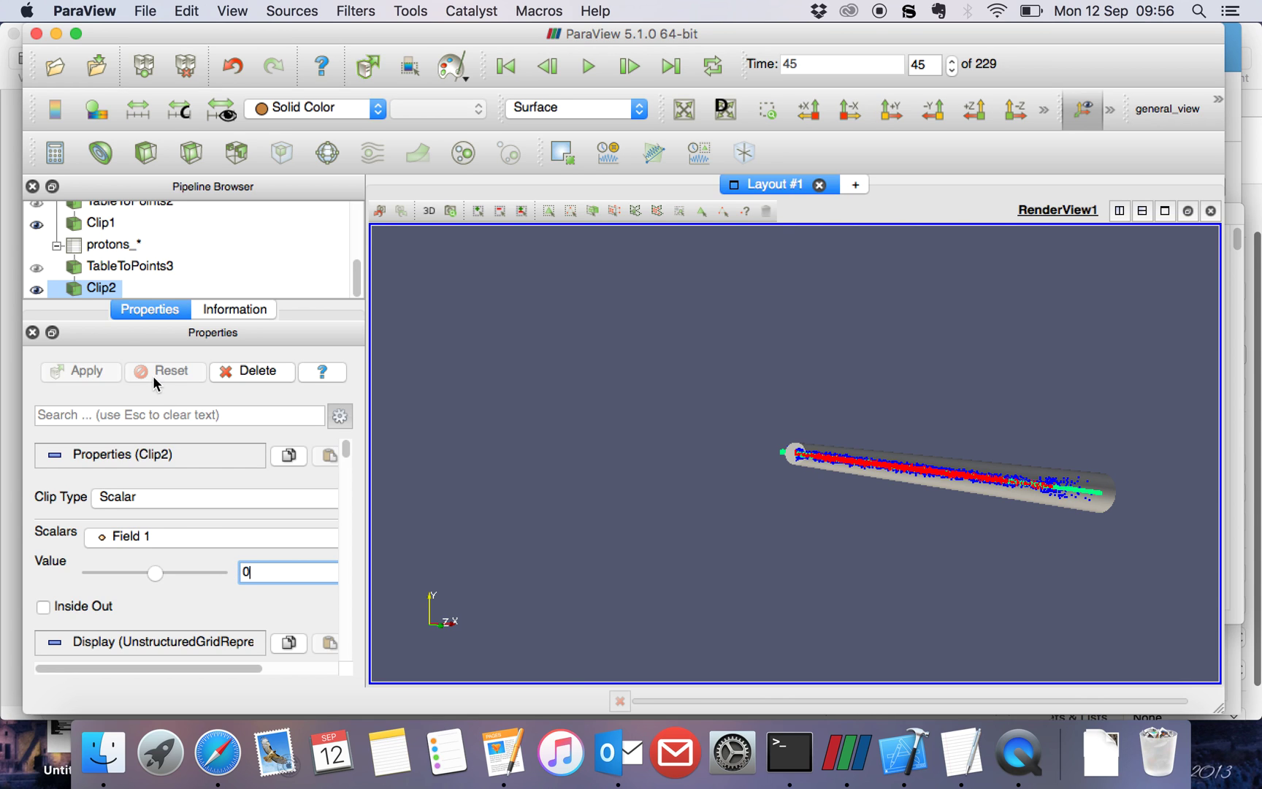
click(163, 544)
click(163, 556)
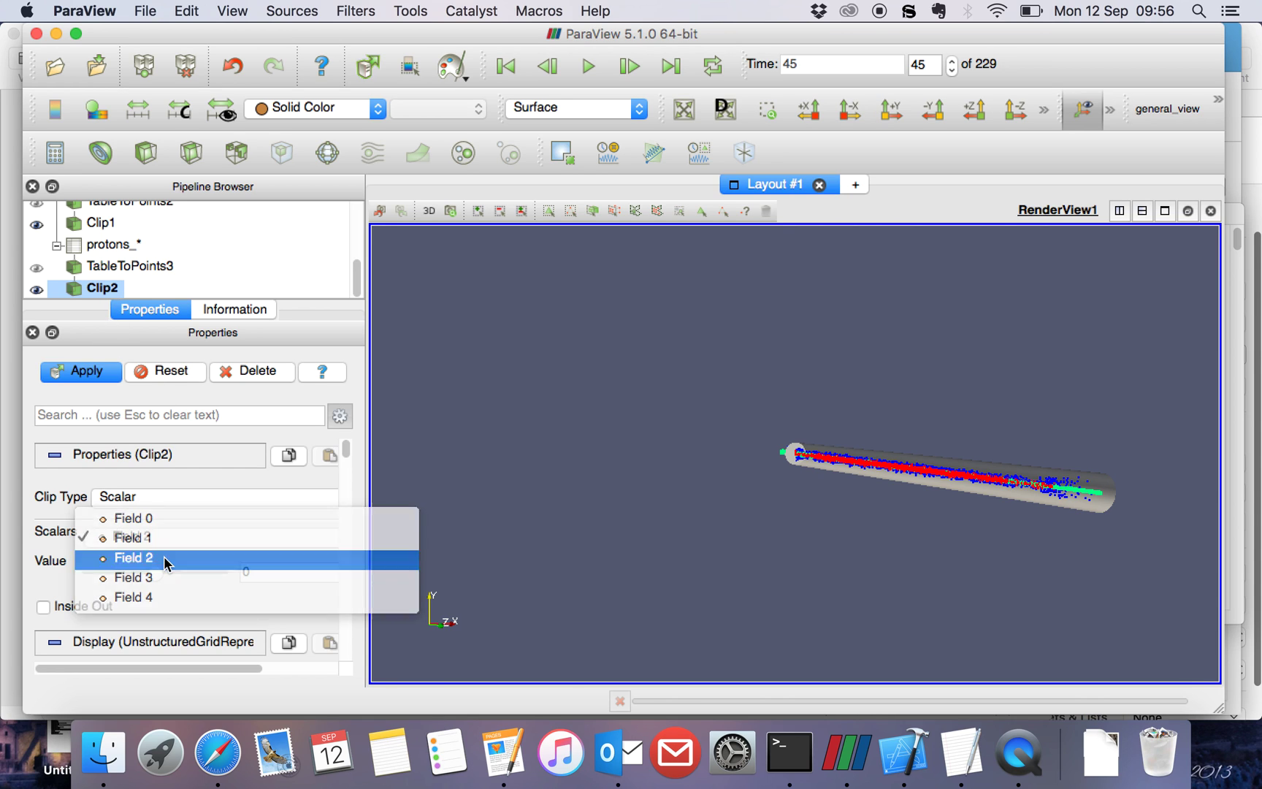
click(157, 541)
click(155, 523)
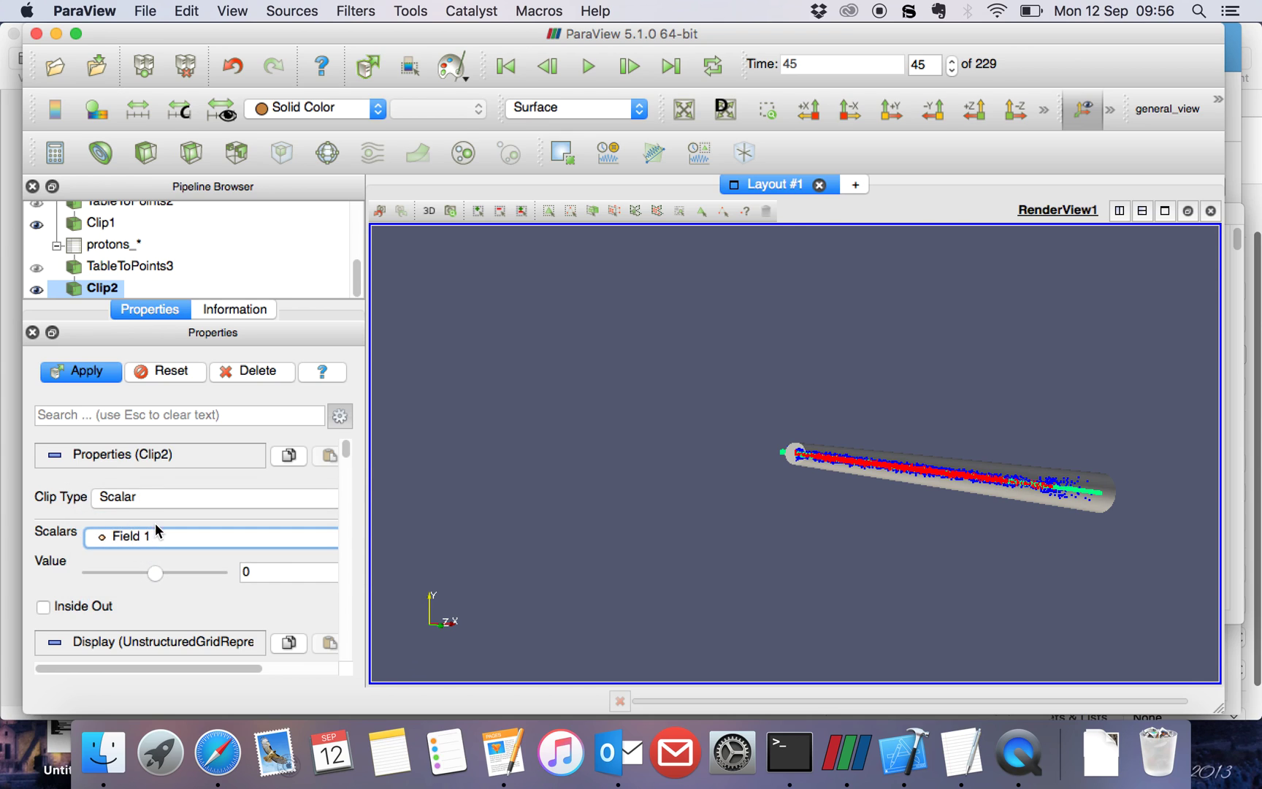
click(95, 373)
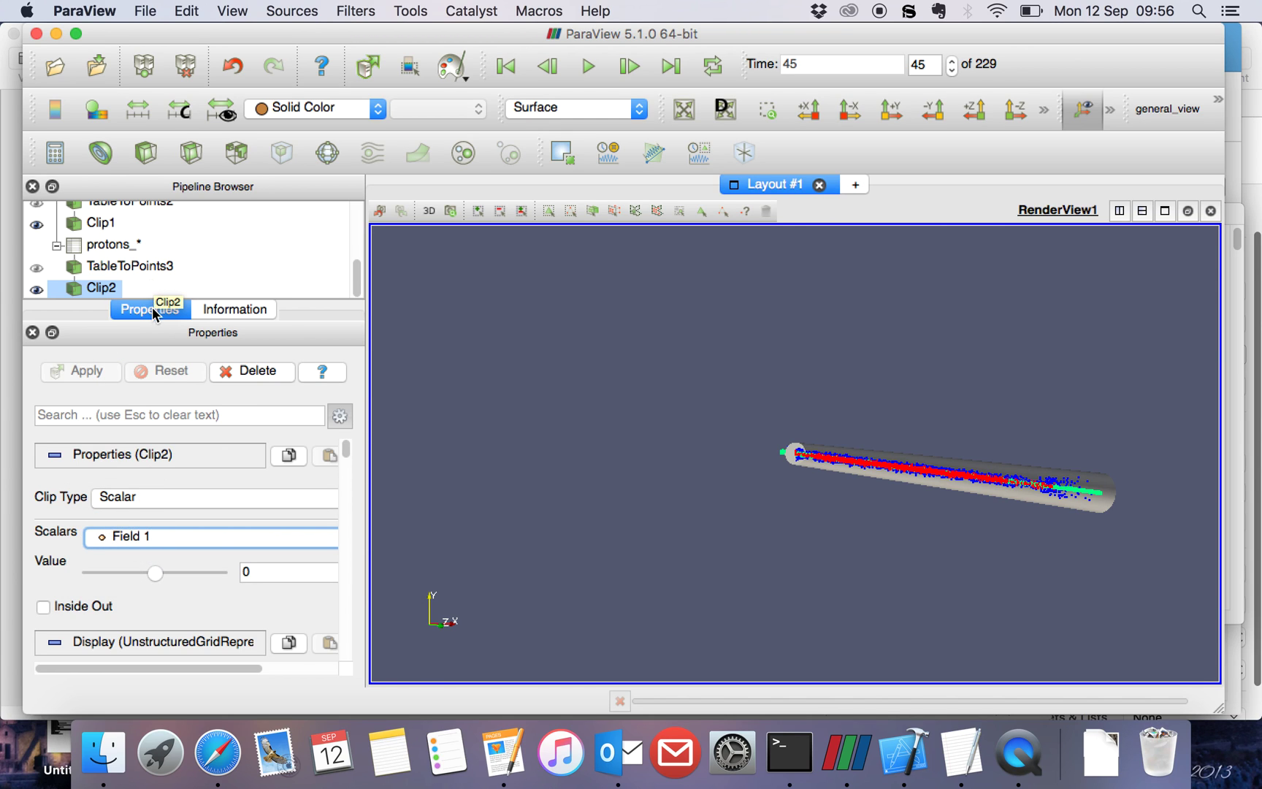
Step: Change the proton clip's scalar array to Field 3 and apply it
click(155, 536)
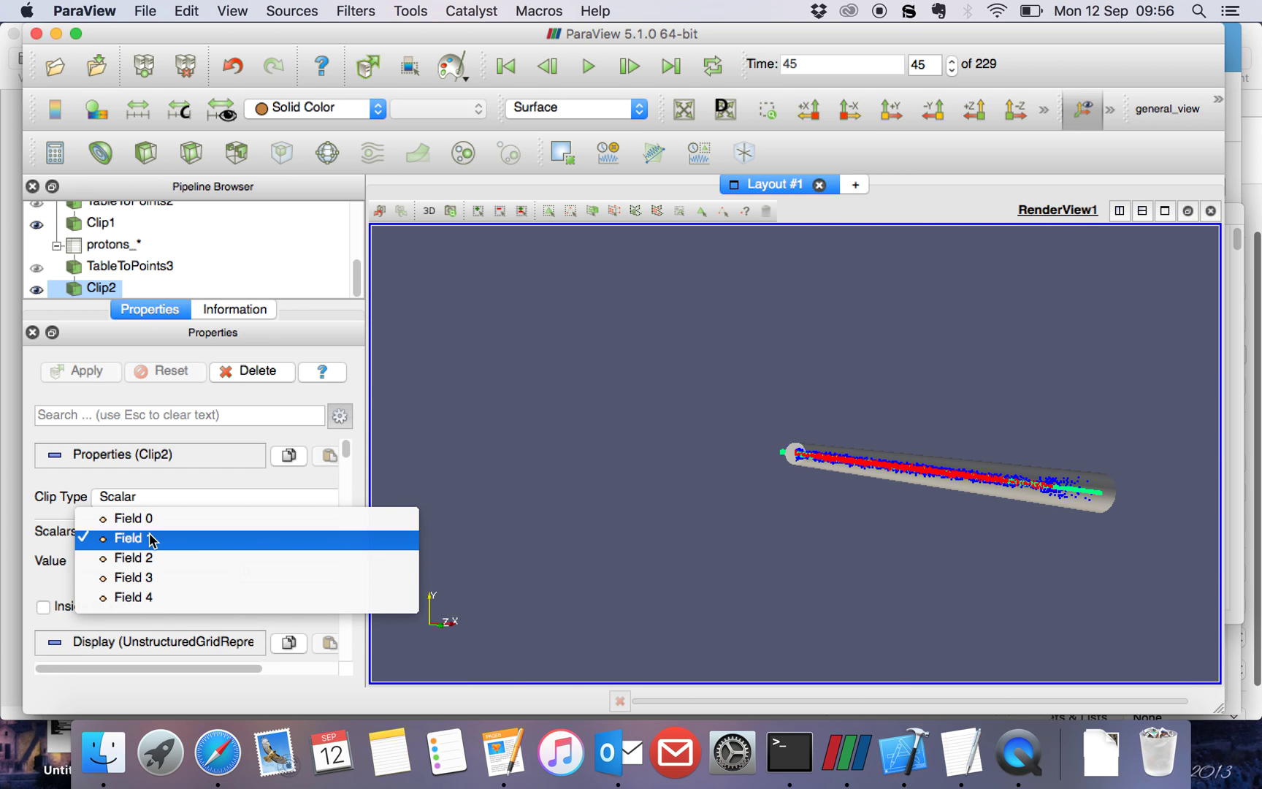
click(162, 579)
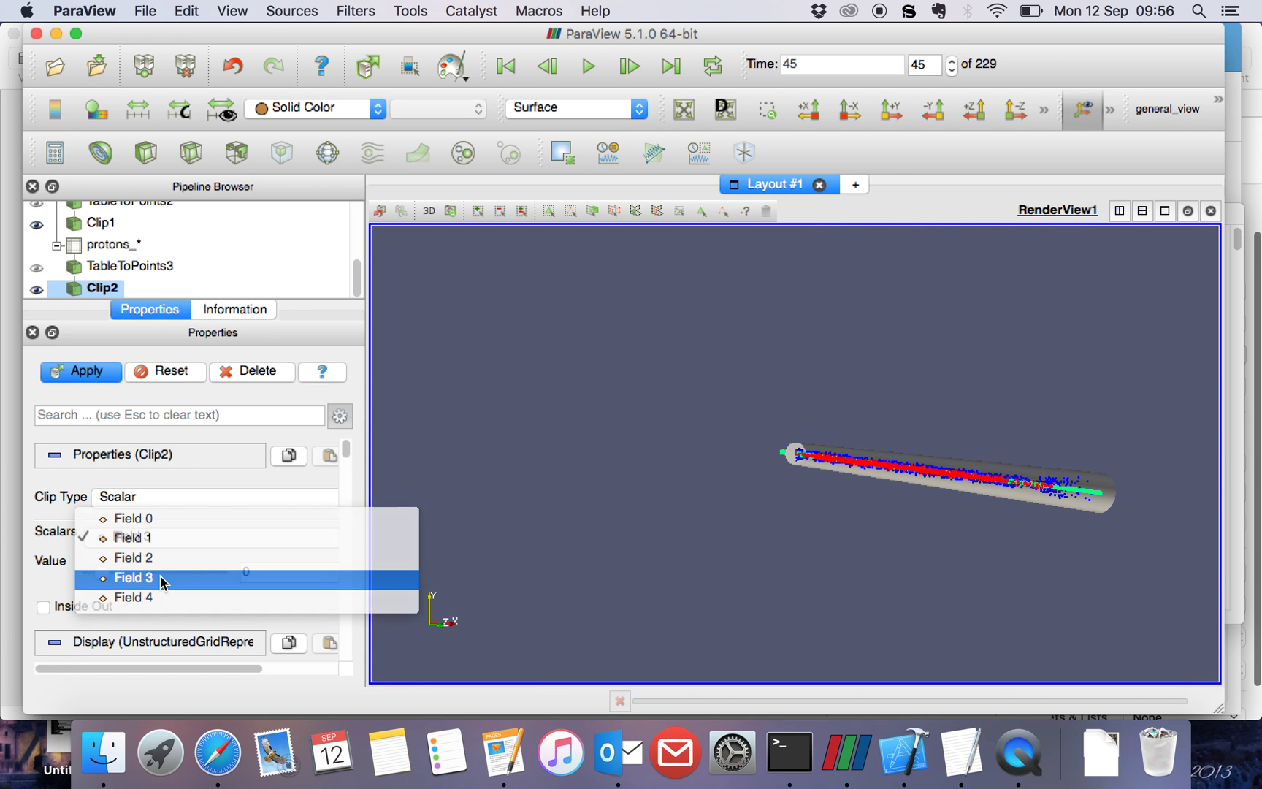
click(79, 376)
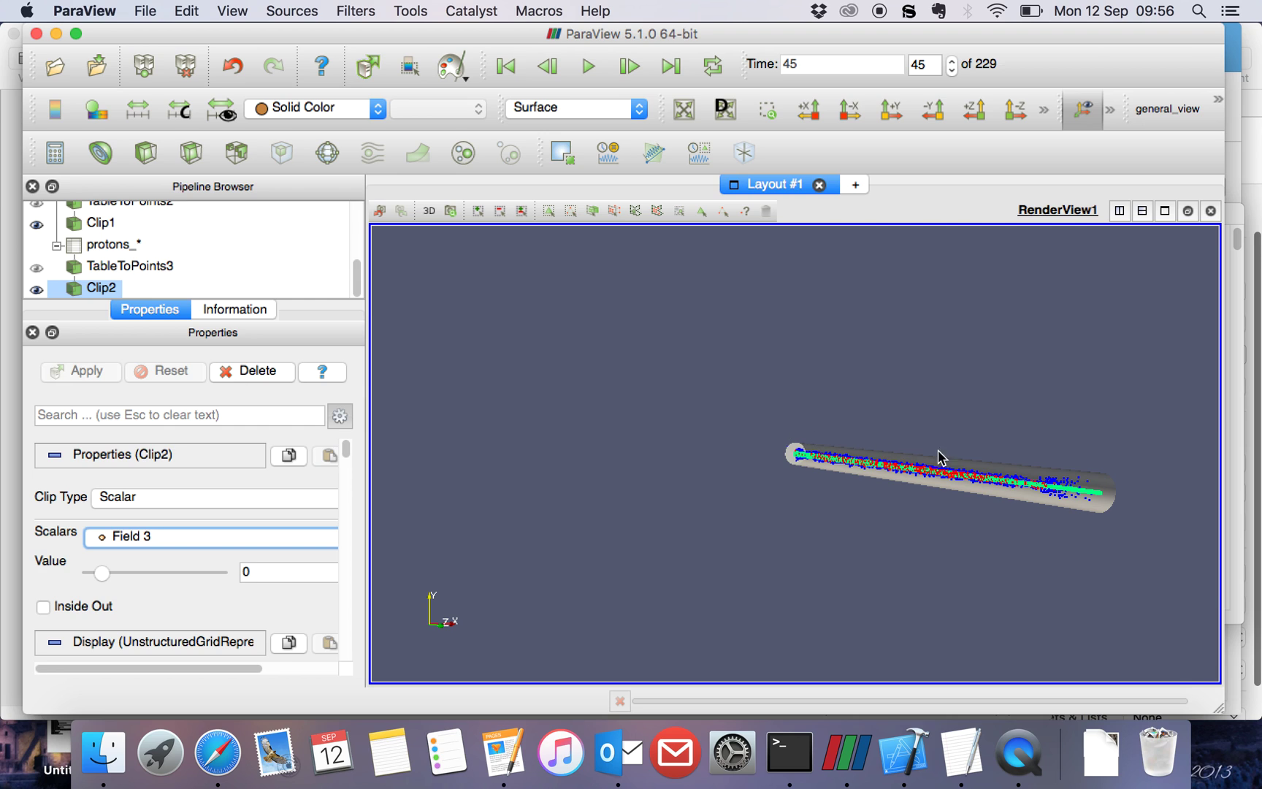
Step: Set the animation back to time step 0 and start playback
scroll(919, 504, up, 2)
scroll(919, 504, down, 2)
drag(934, 62, 906, 64)
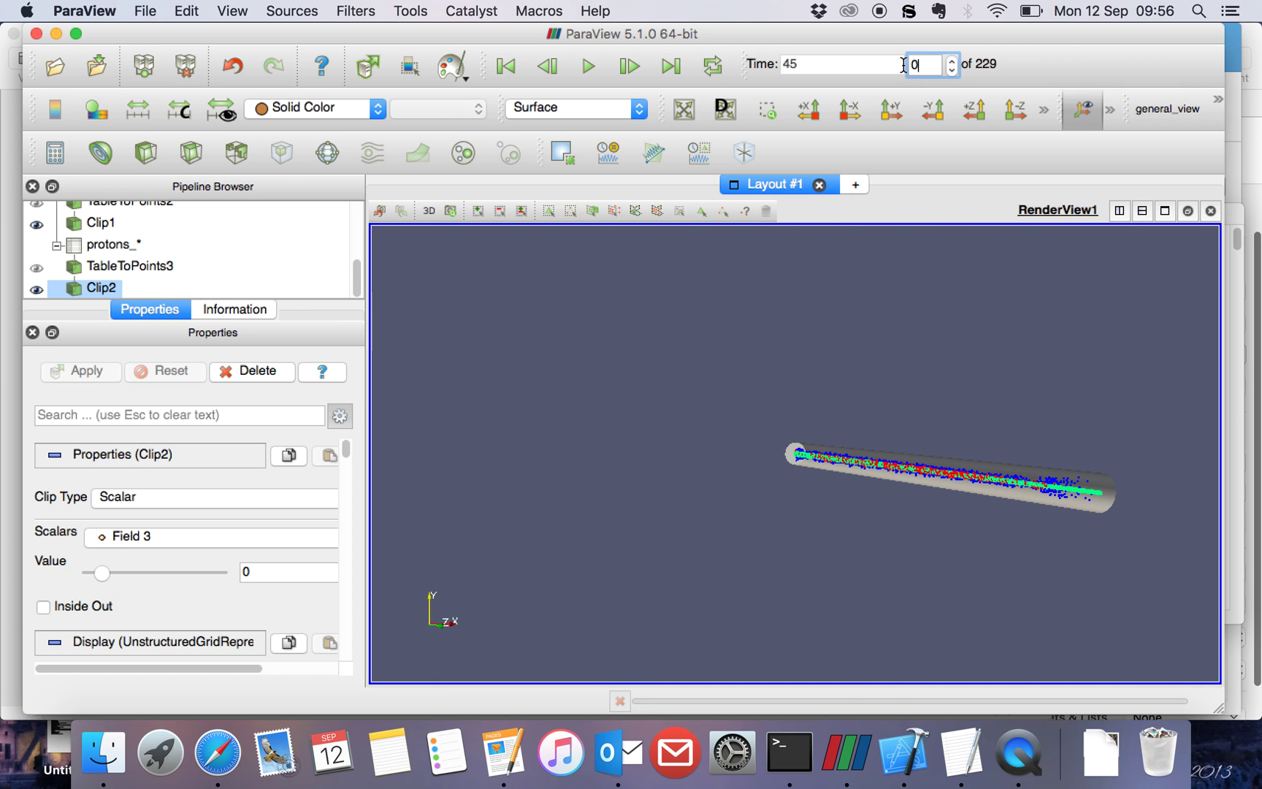
key(Return)
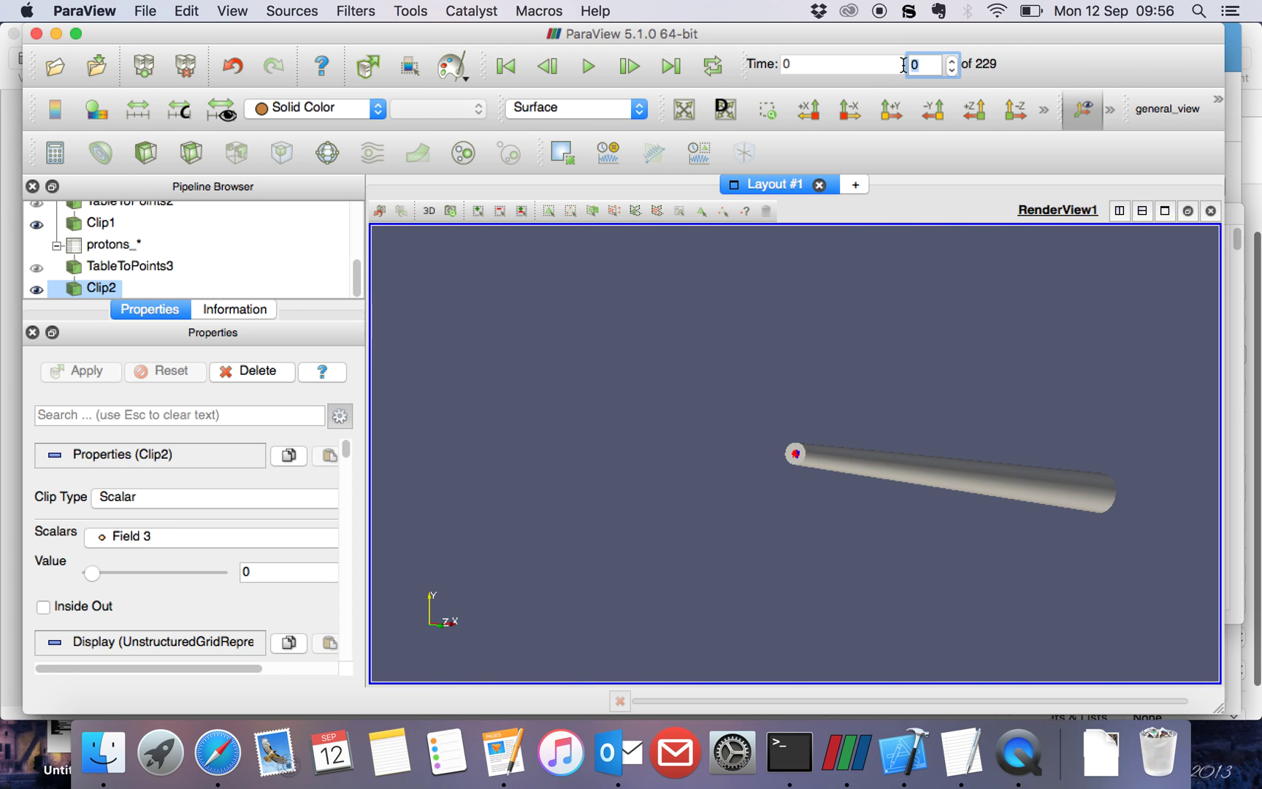
click(588, 67)
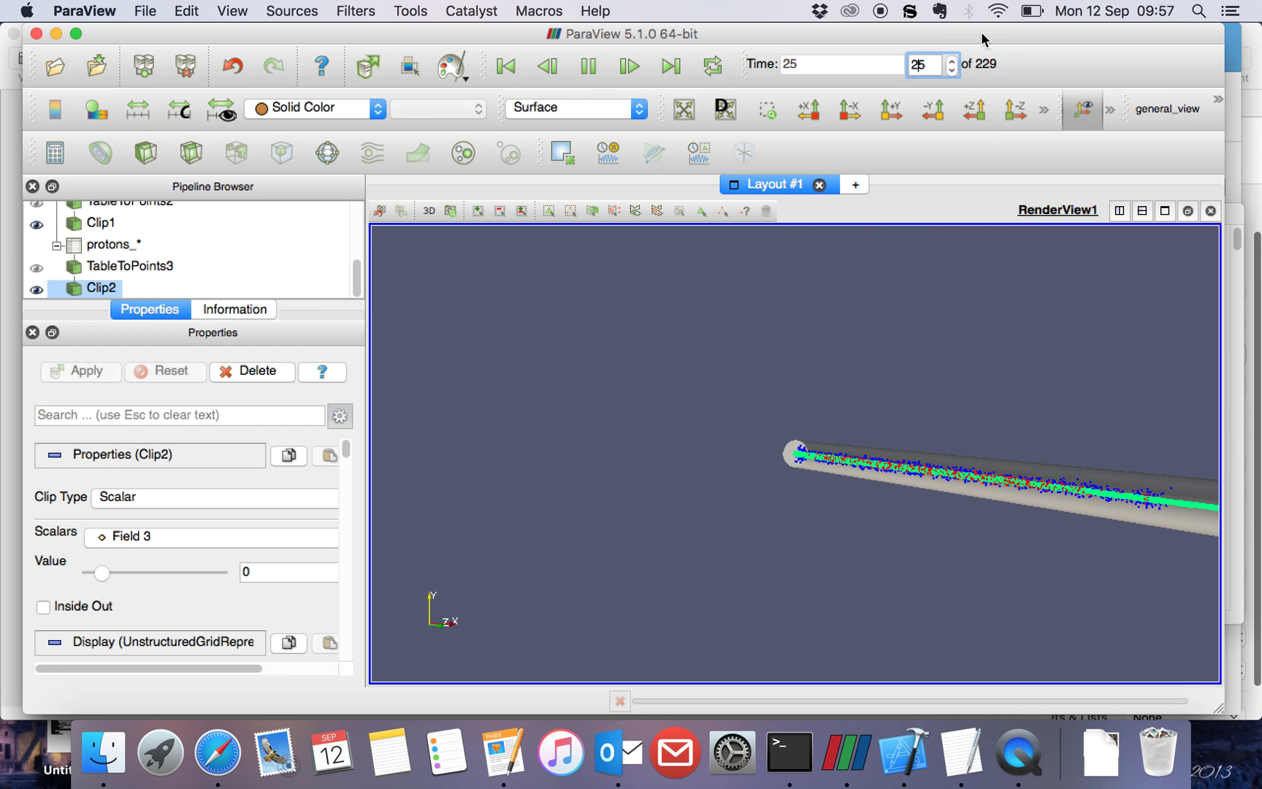
Step: Examine the playing particle animation along the +Z, -X, +Y, -Y and -Z view directions and from oblique angles
click(976, 111)
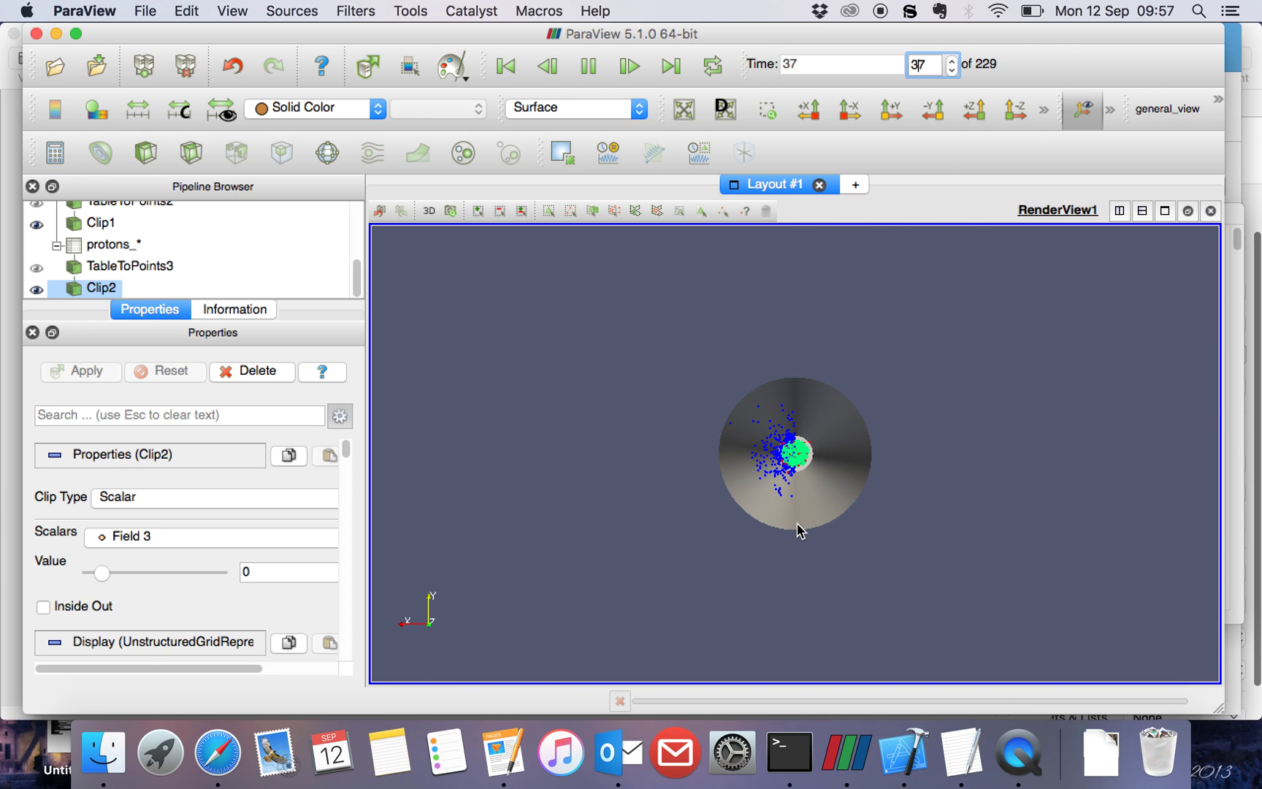
drag(798, 529, 832, 529)
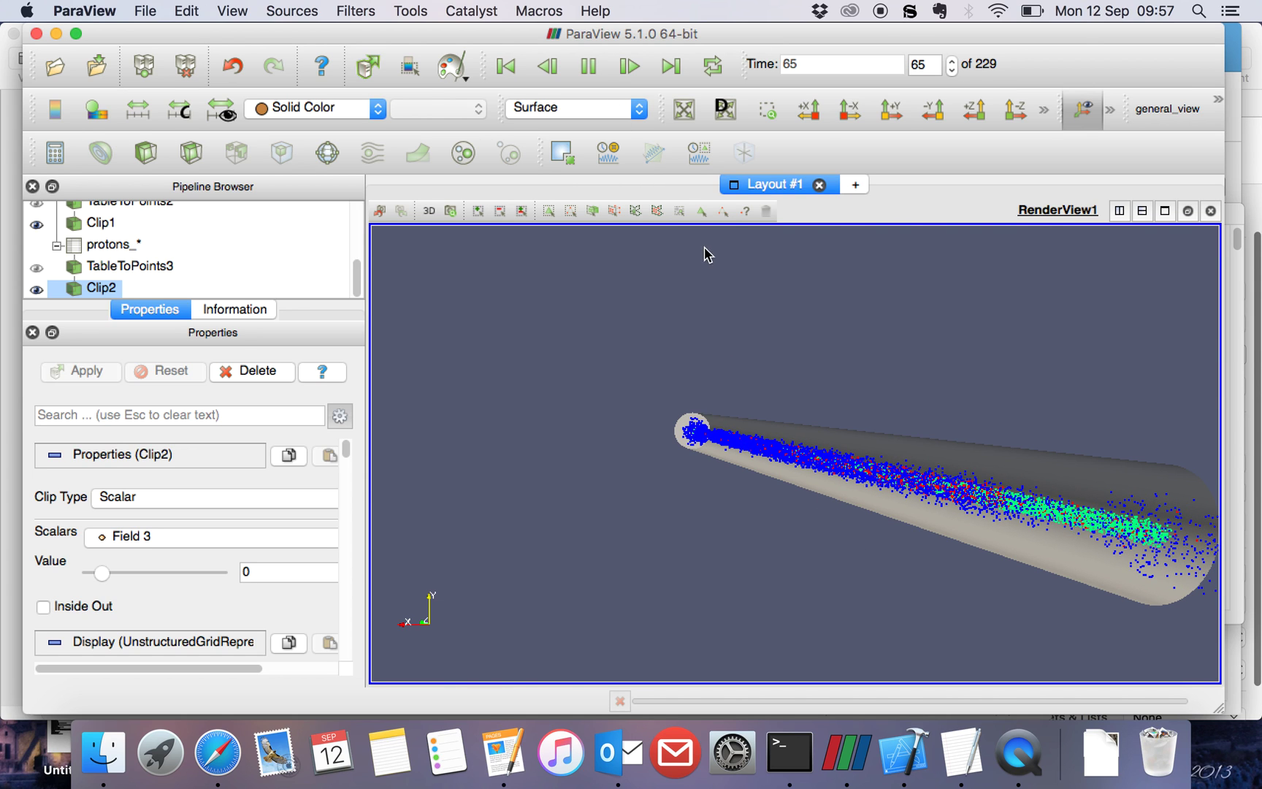
click(848, 109)
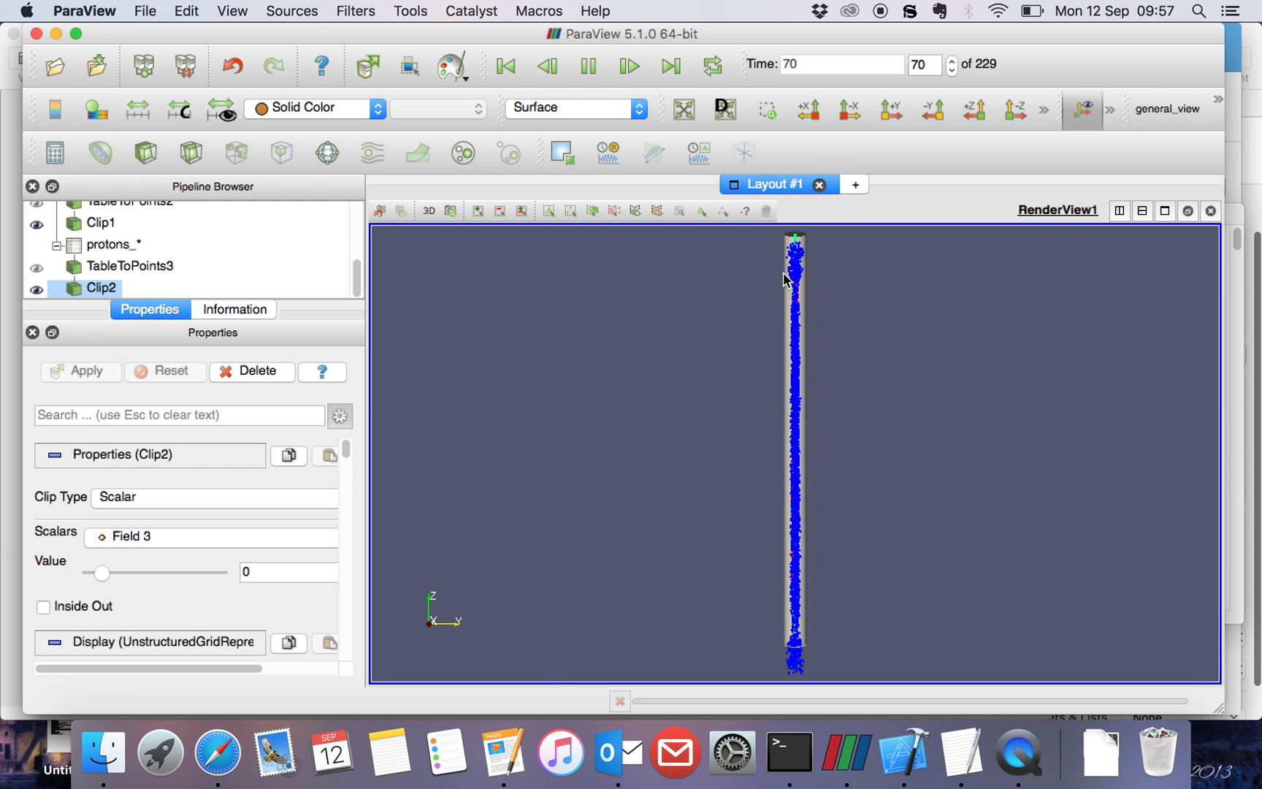
click(891, 109)
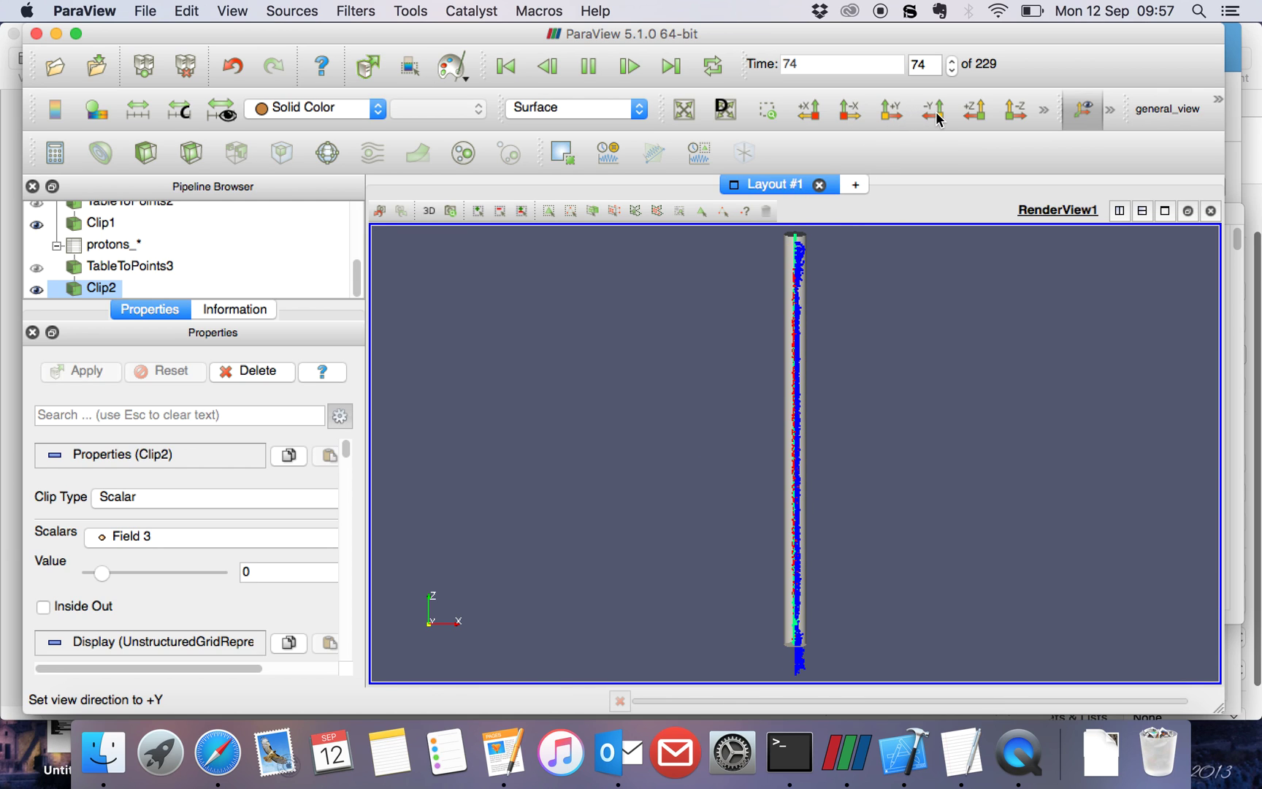
click(938, 115)
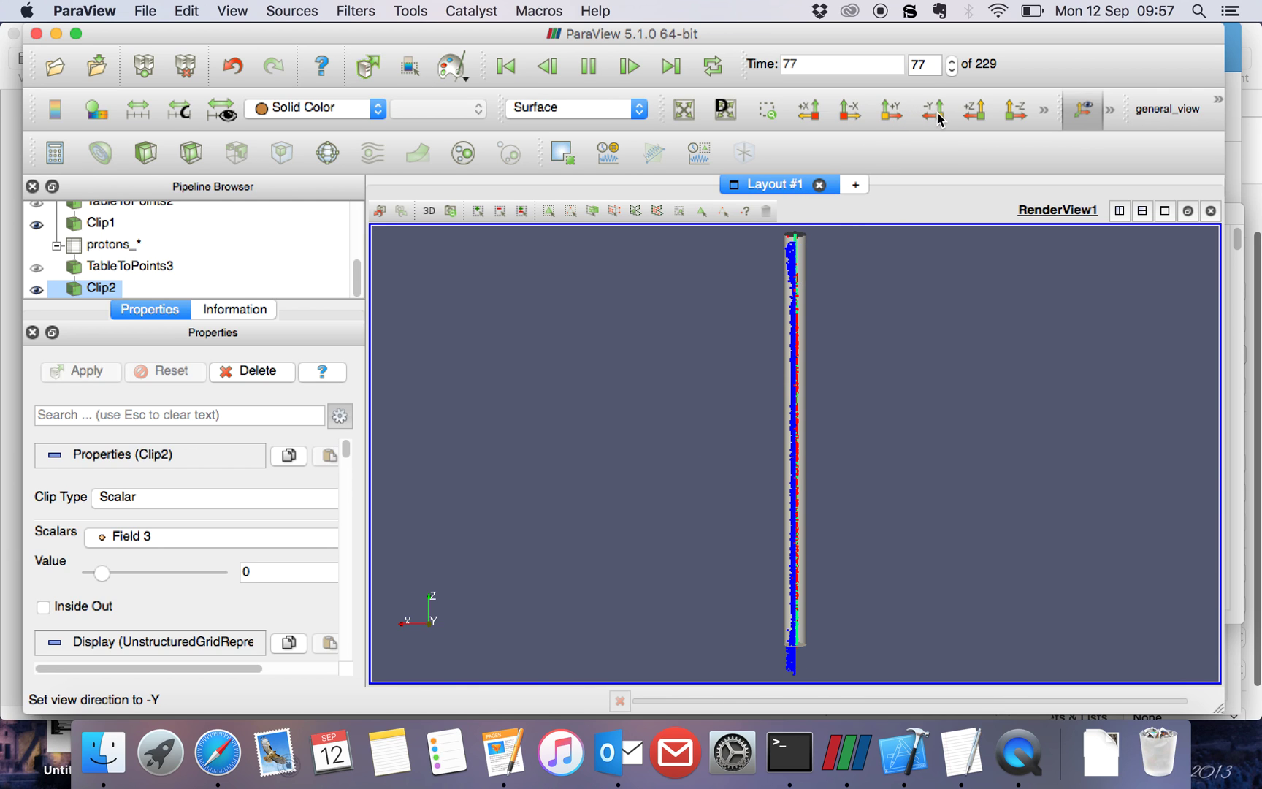
click(1008, 116)
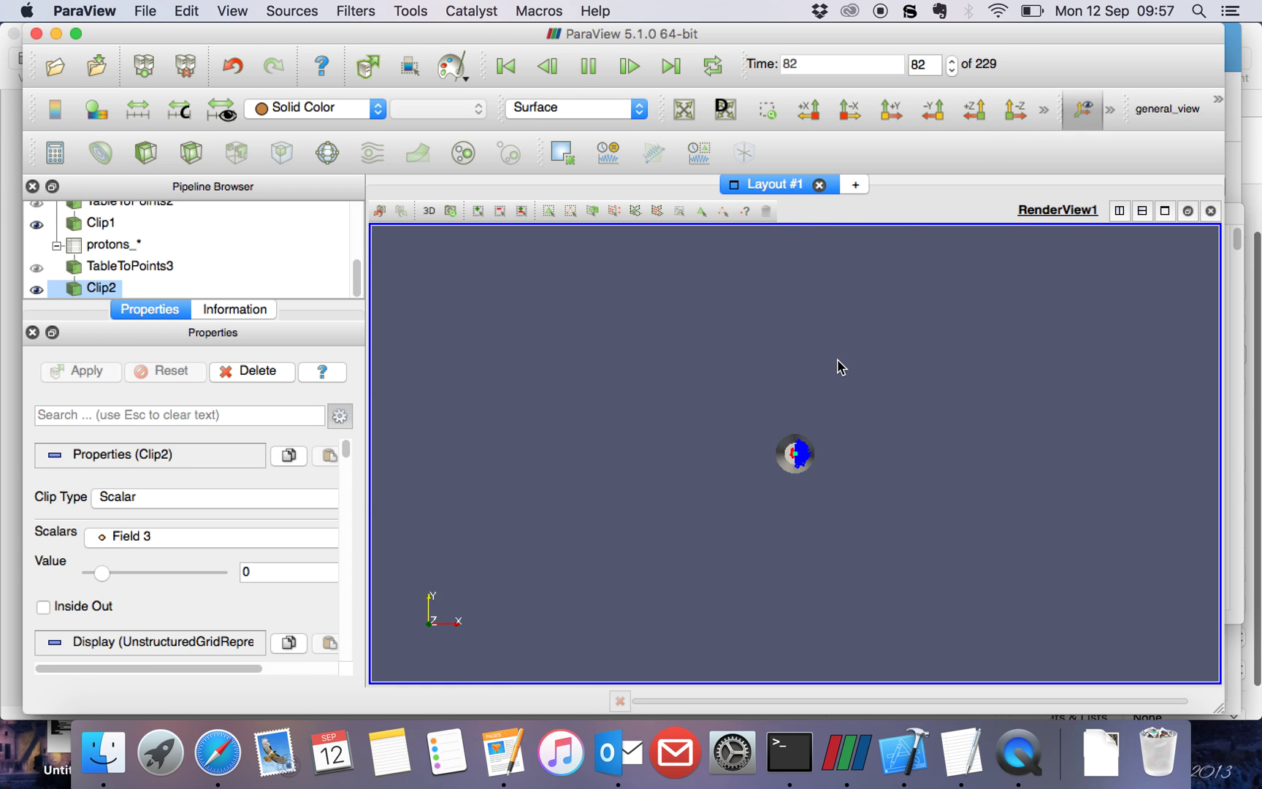
drag(834, 366, 833, 531)
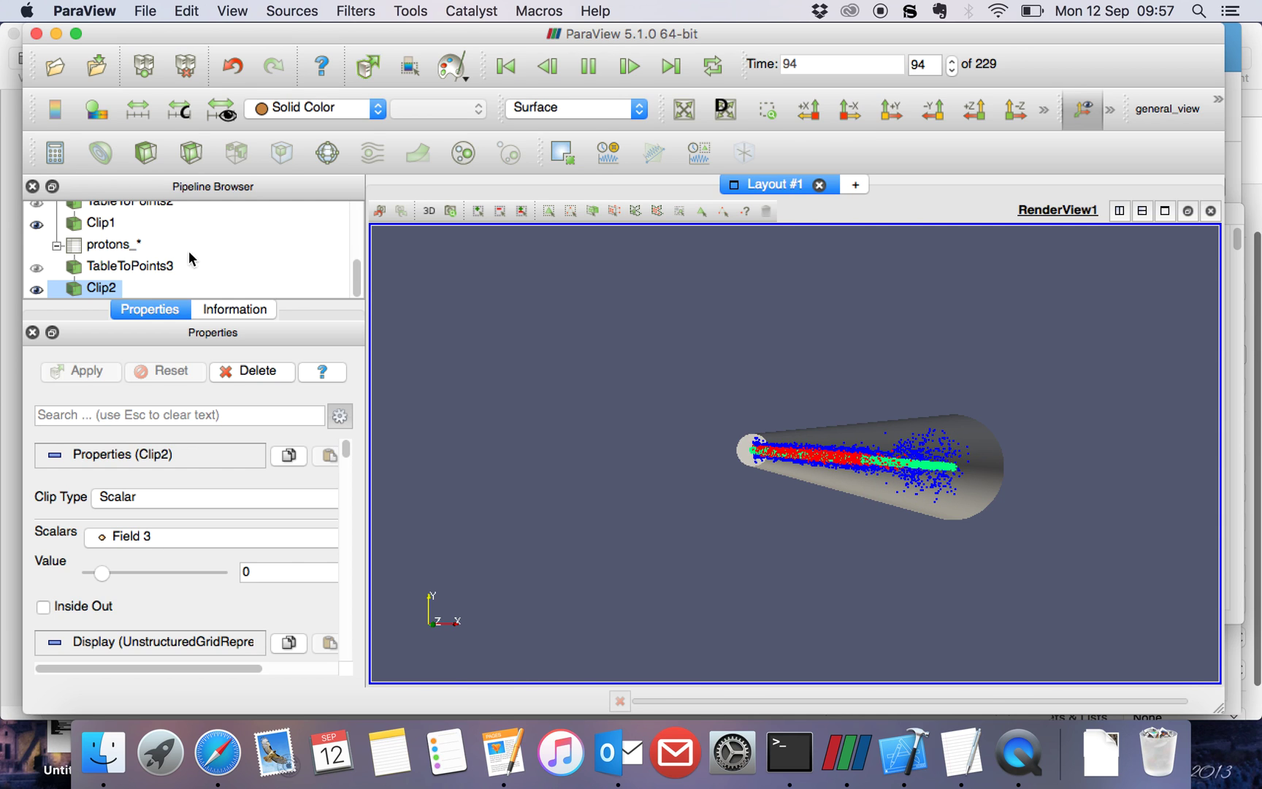
Step: Change the H2+ clip's scalar array to Field 3 and apply it
scroll(126, 265, up, 3)
click(108, 234)
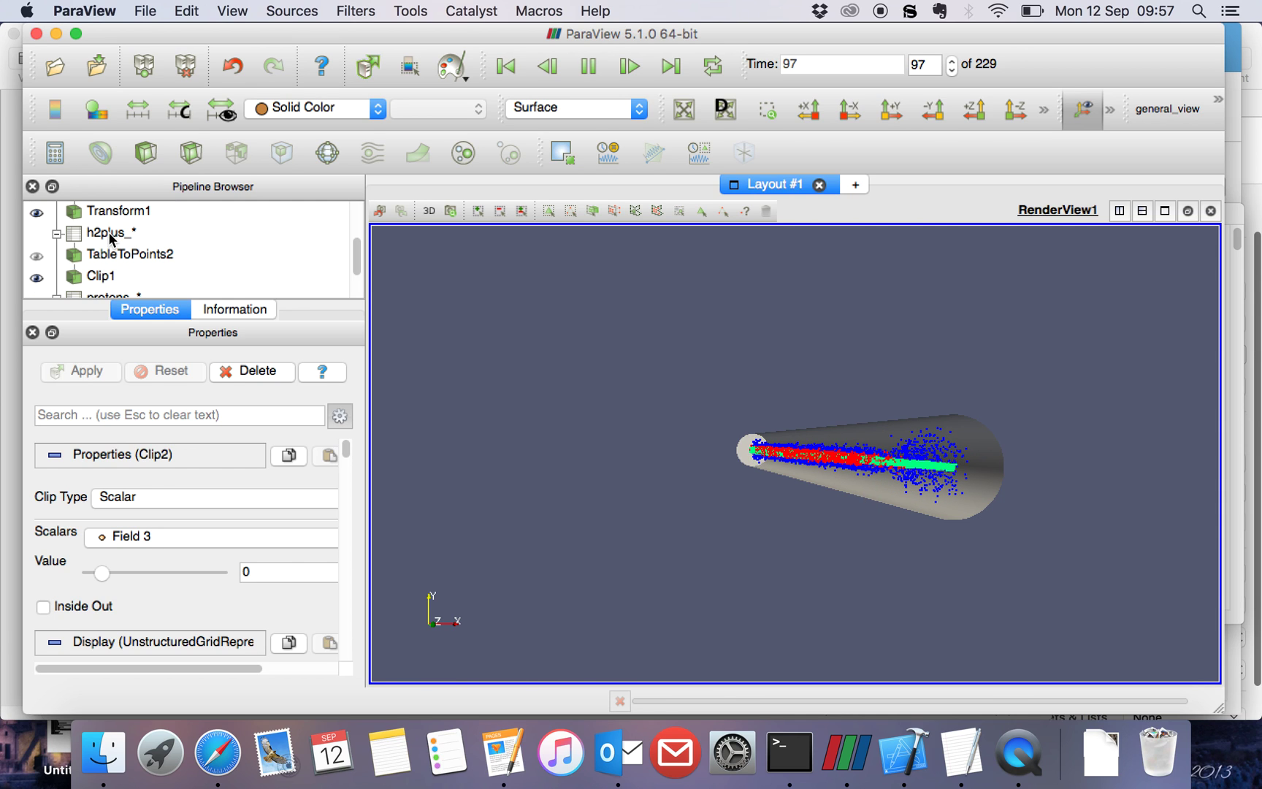
click(119, 256)
click(99, 278)
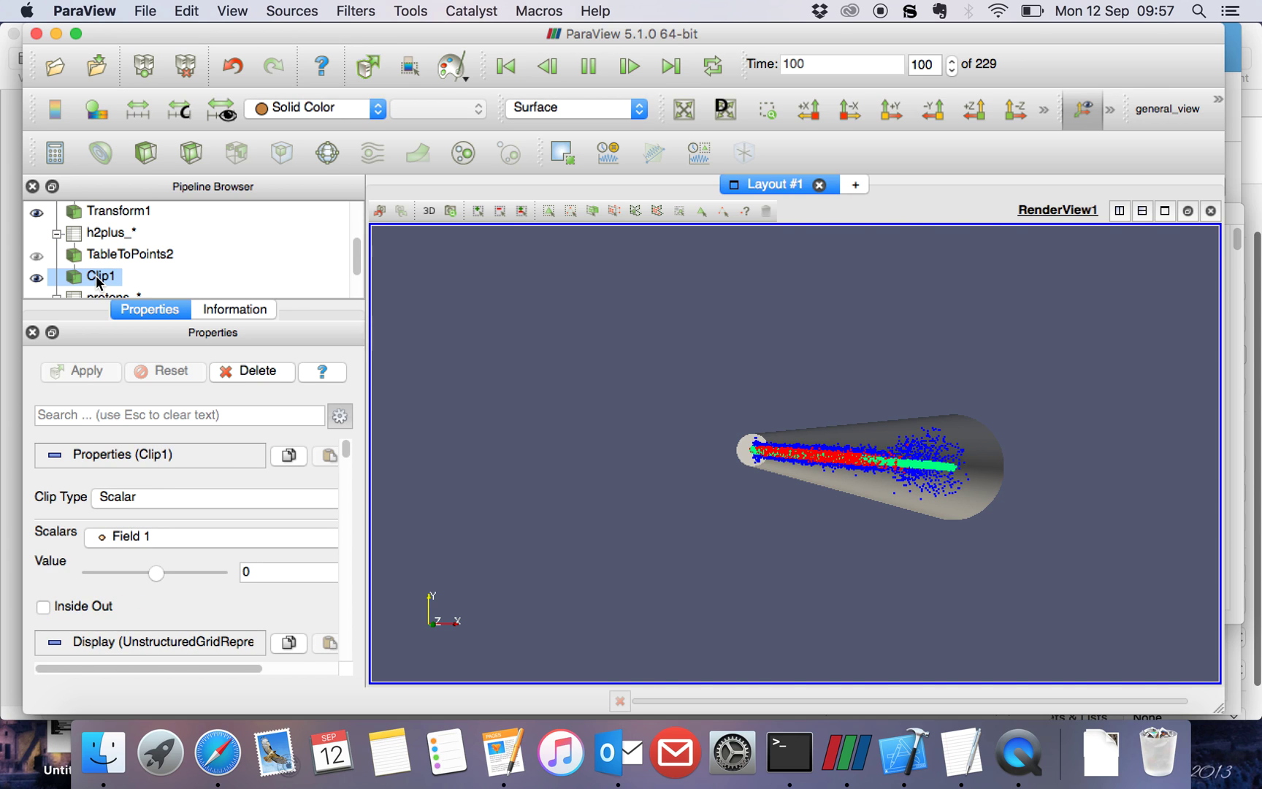
click(147, 537)
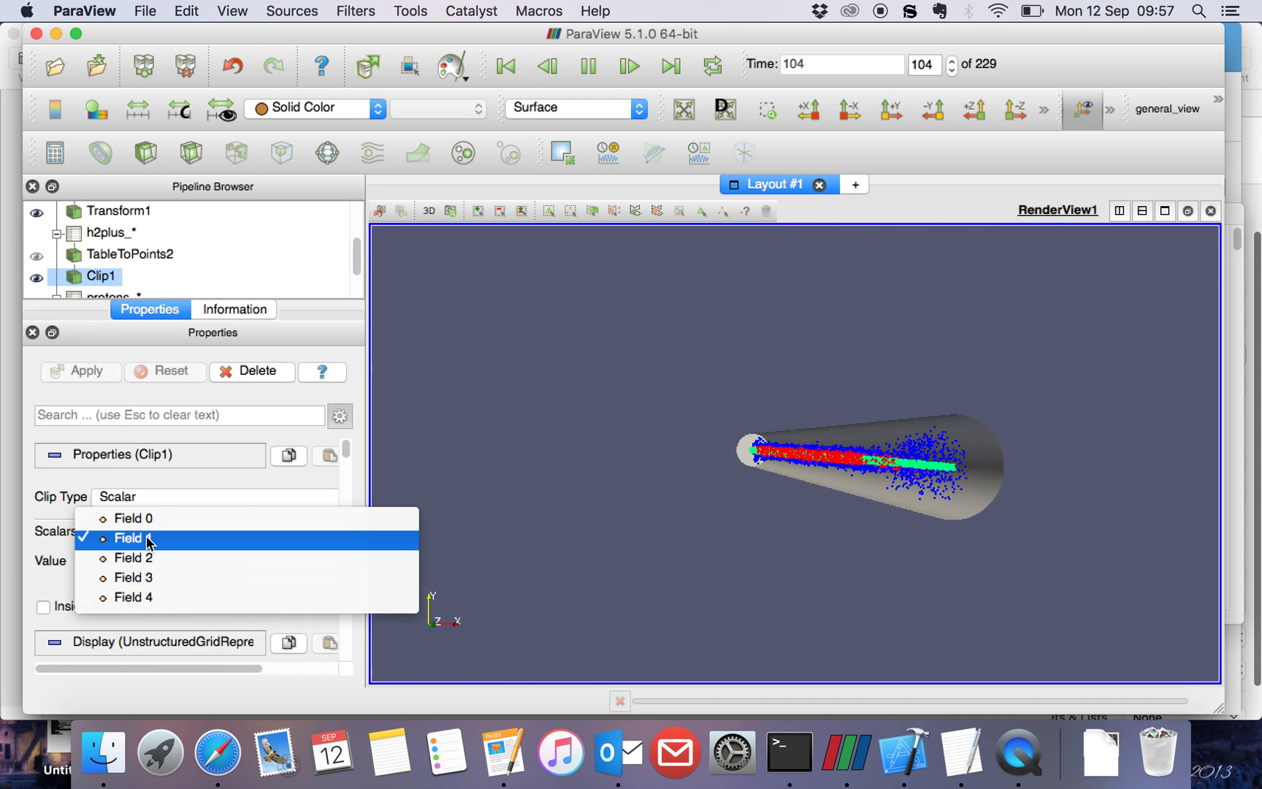
click(149, 578)
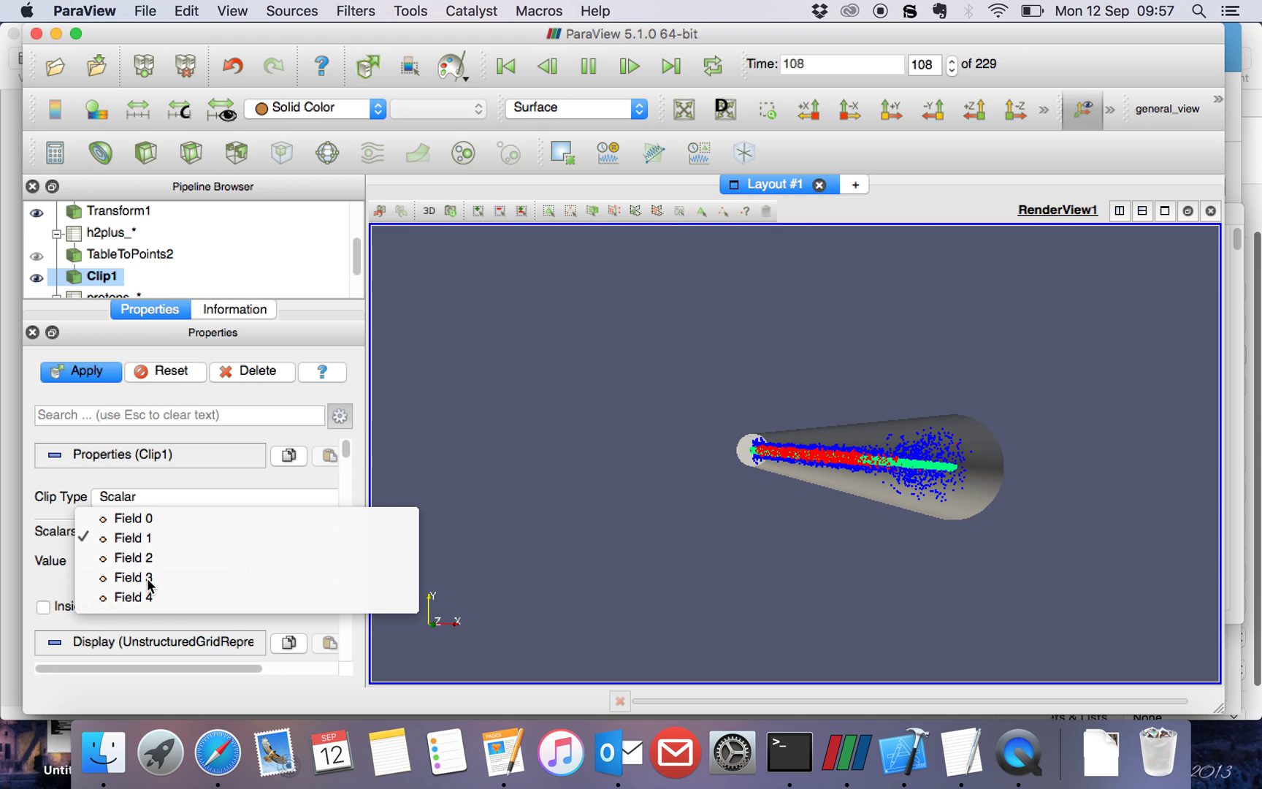
click(86, 373)
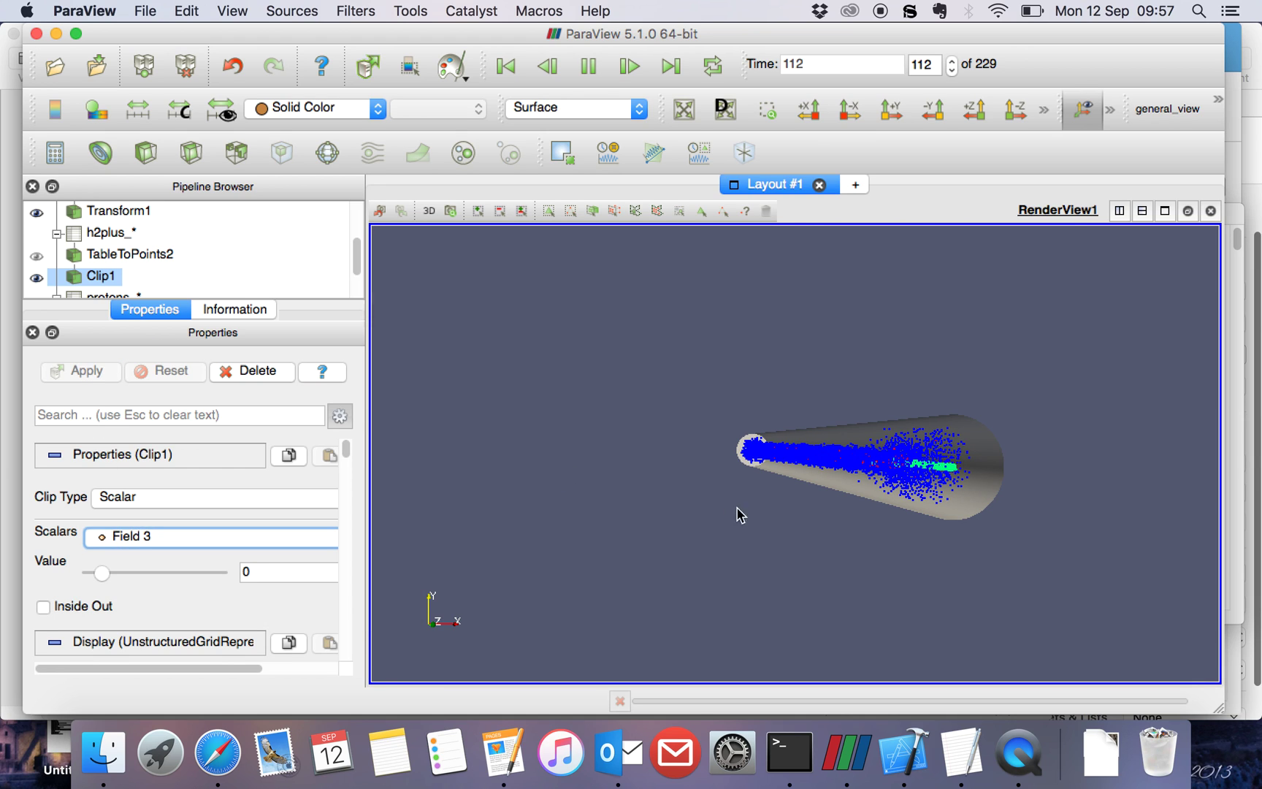
Step: Pause the playback, review the Save Animation settings and close them without saving
drag(862, 523, 889, 527)
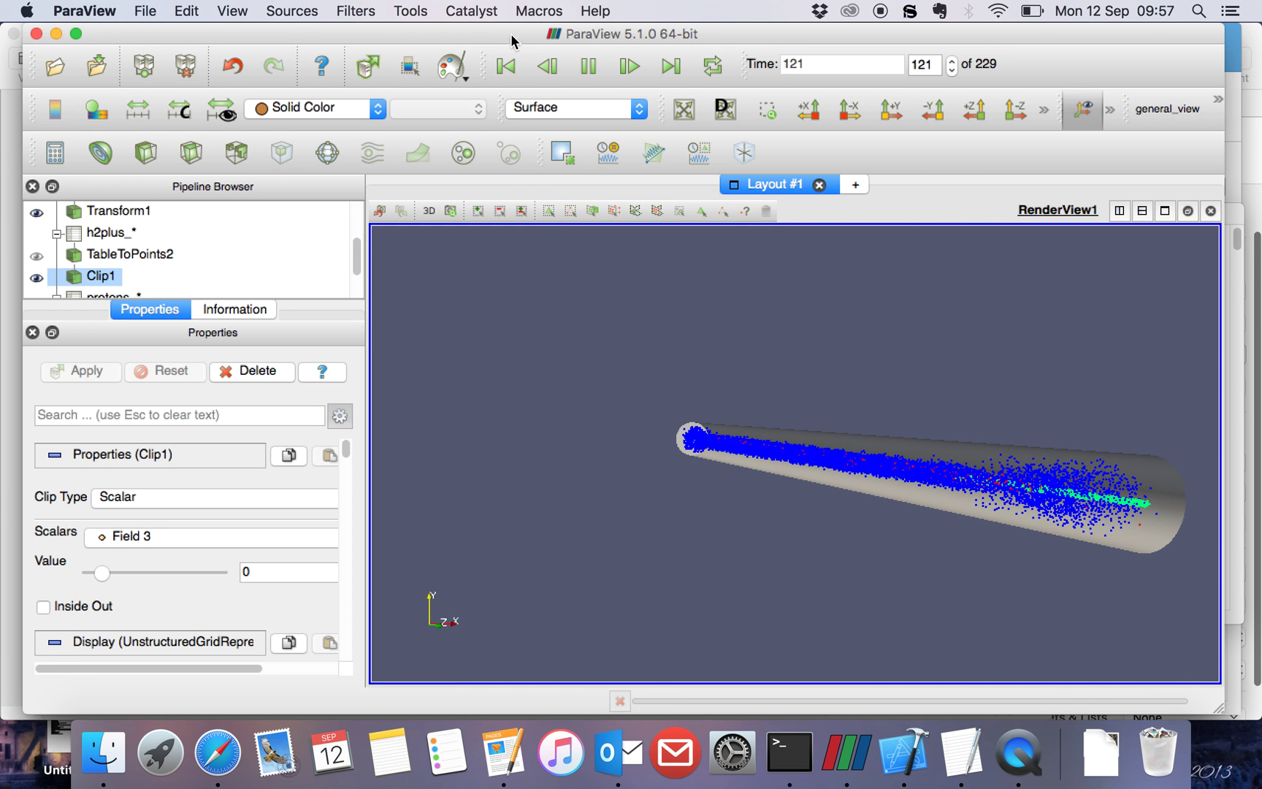
click(588, 68)
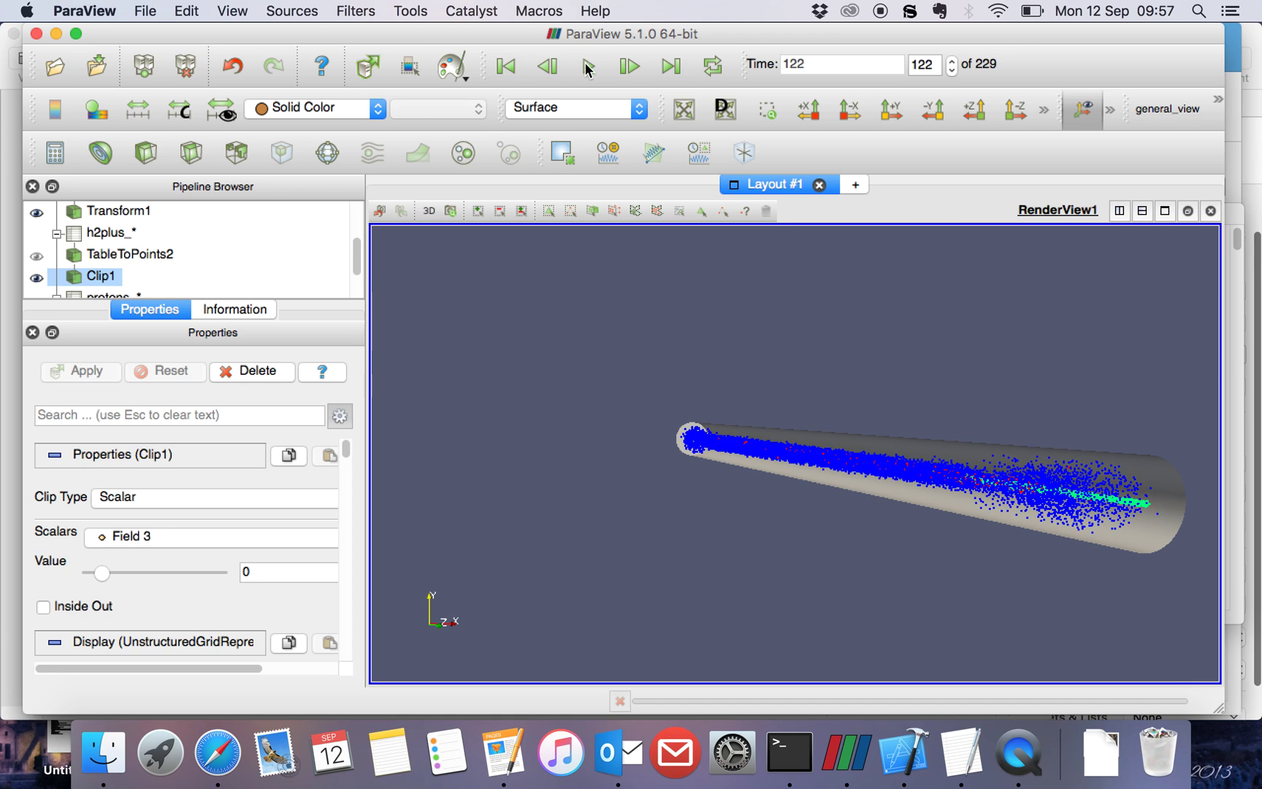
click(146, 12)
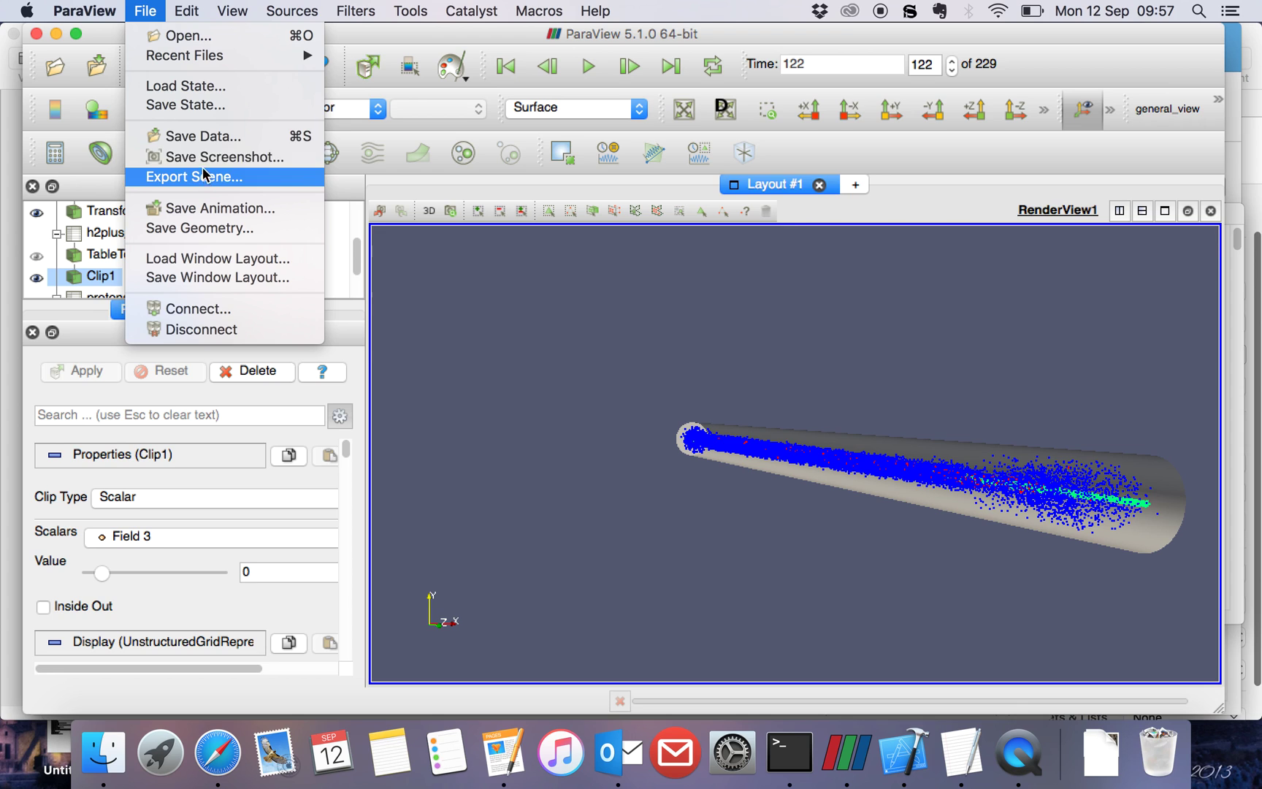
click(214, 209)
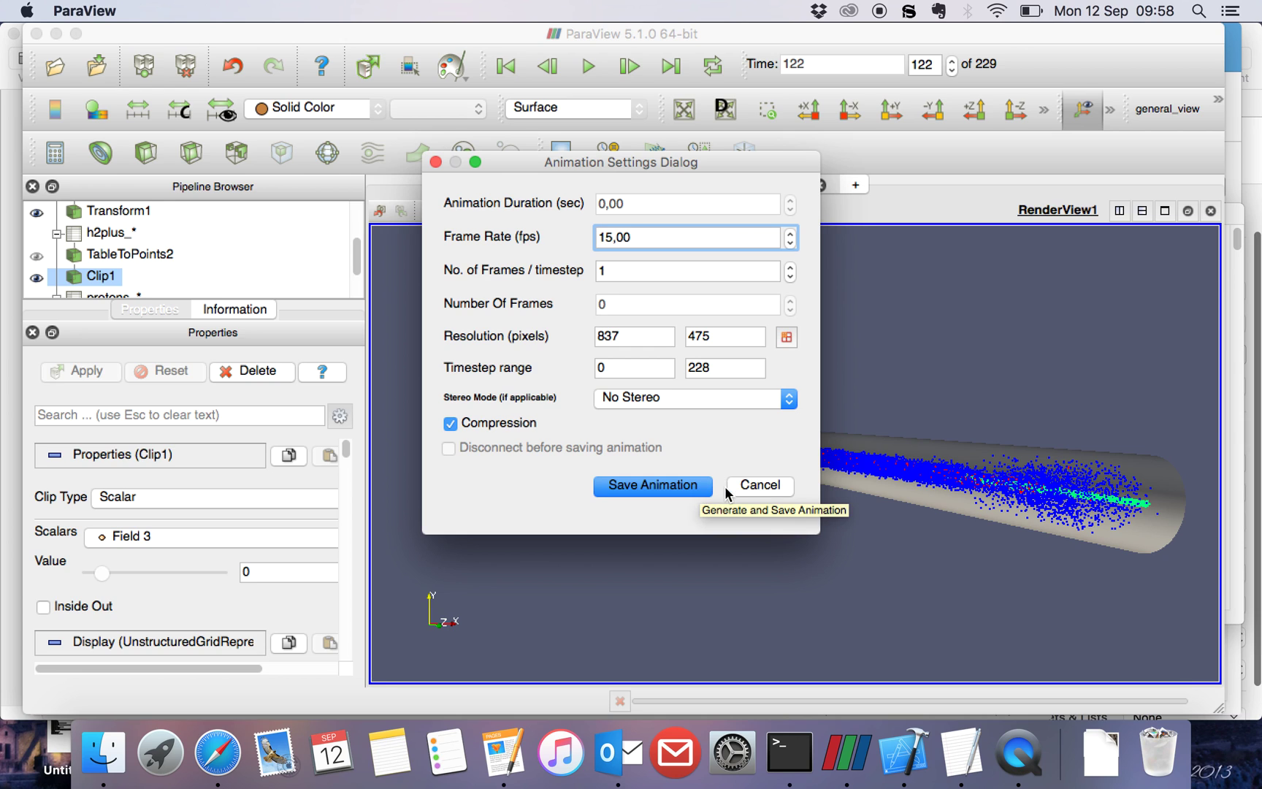
click(748, 487)
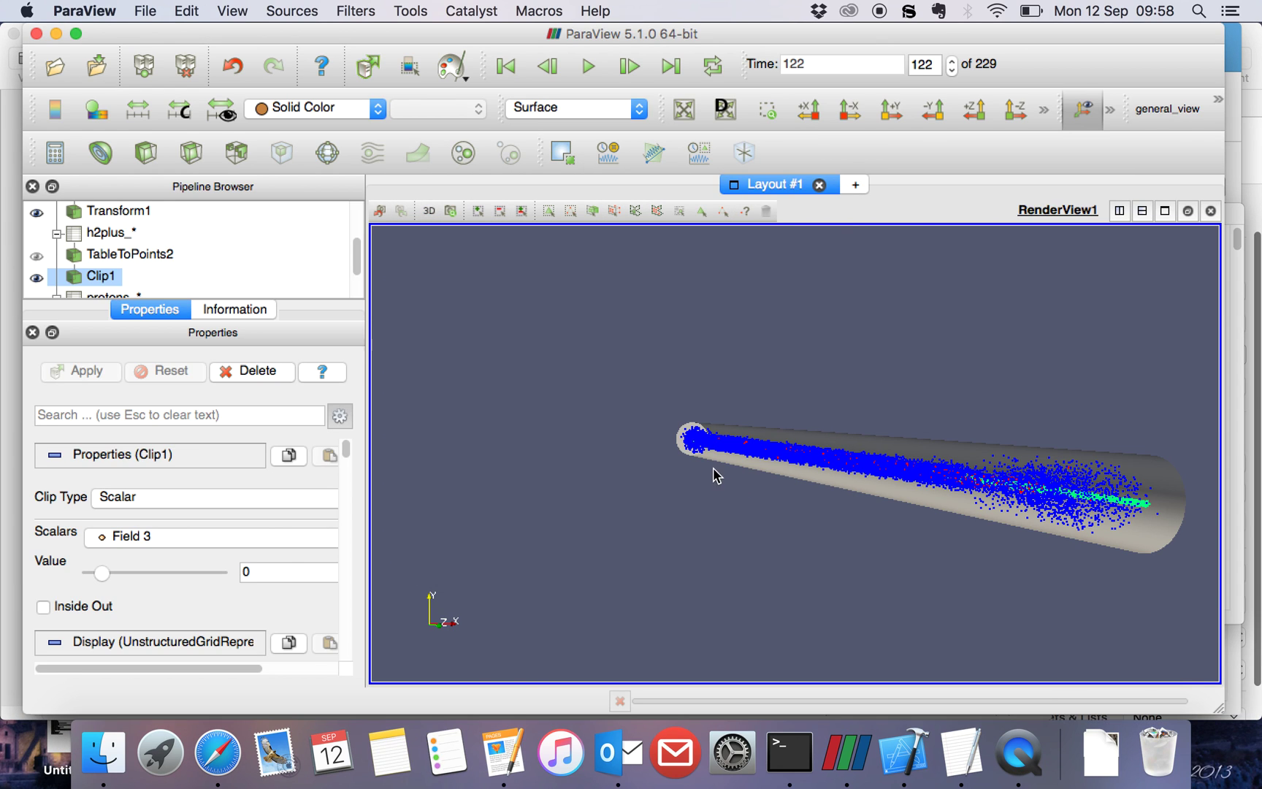